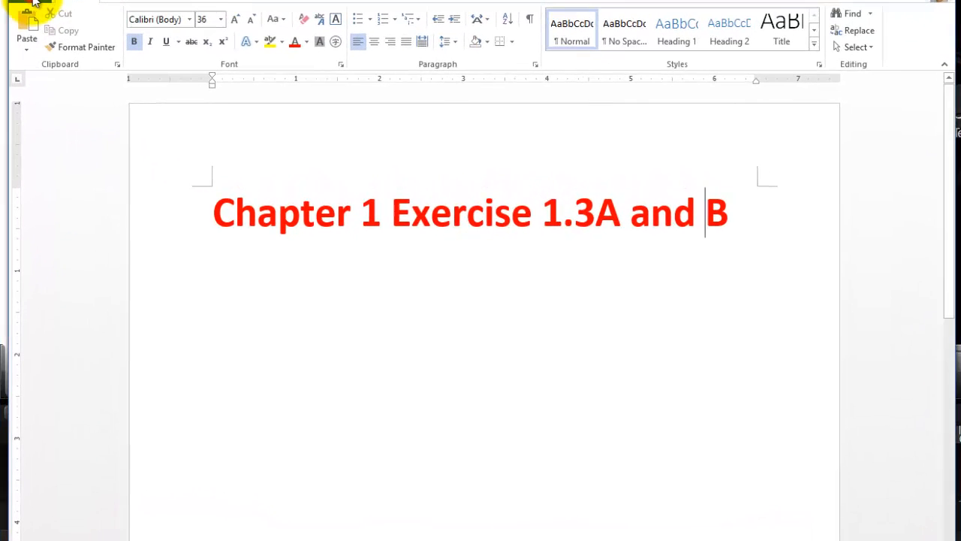
Browse the computer for a document to open and go to the D: drive.
click(34, 2)
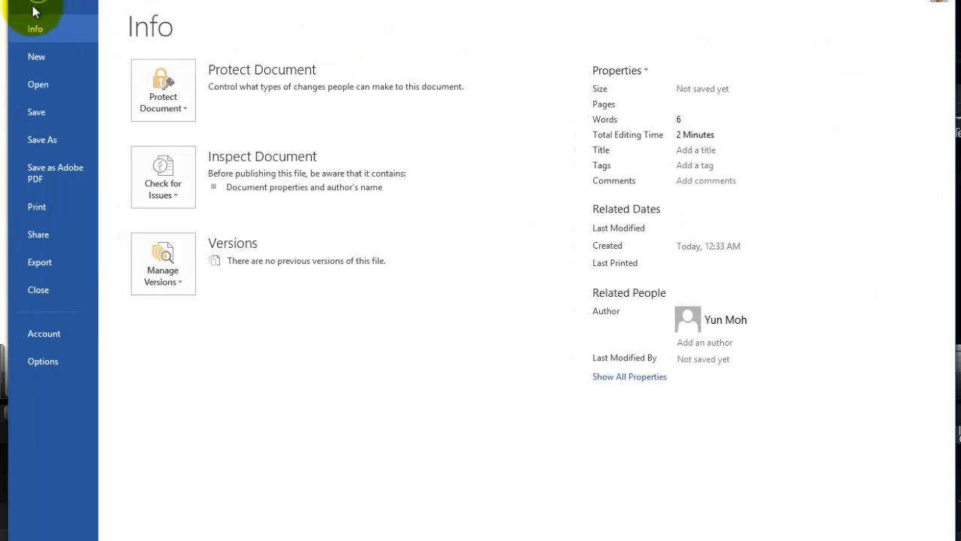
click(35, 87)
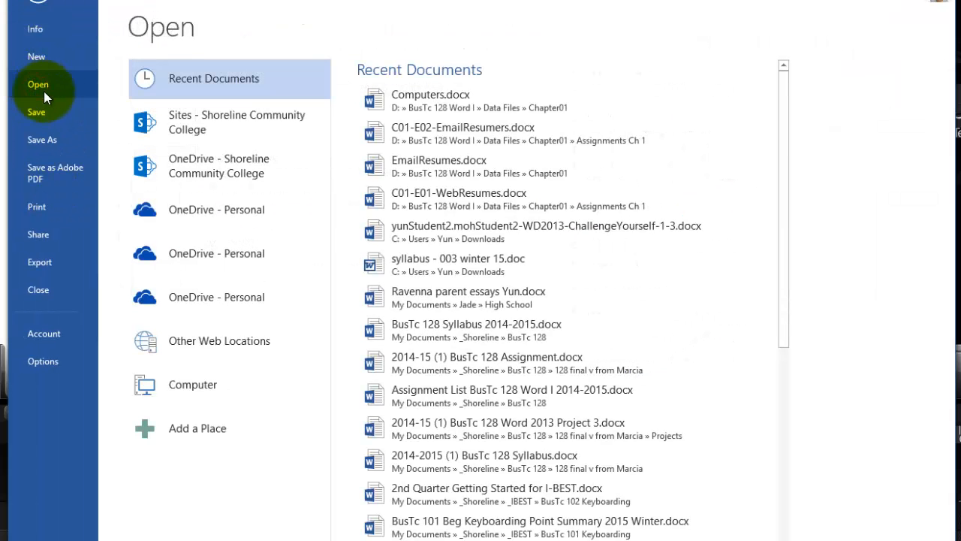
click(195, 386)
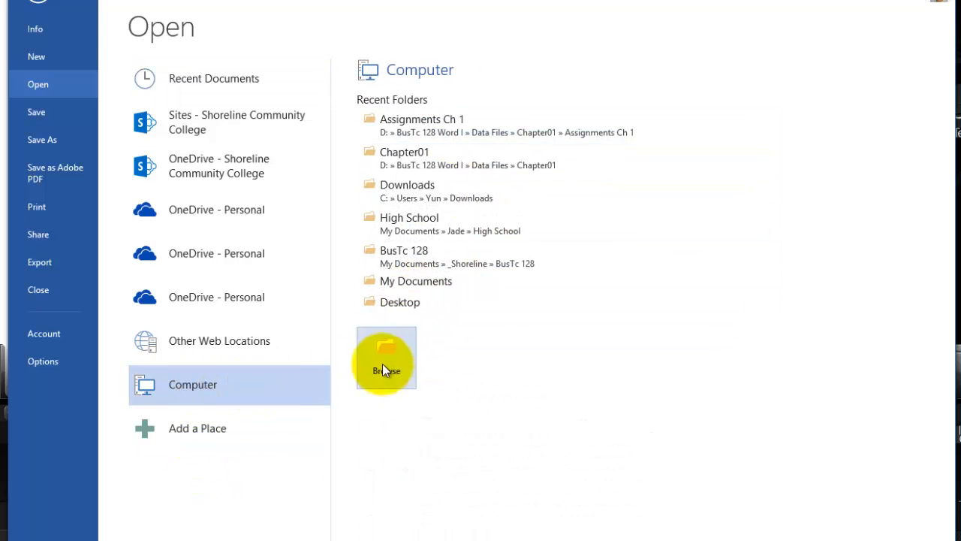
click(386, 359)
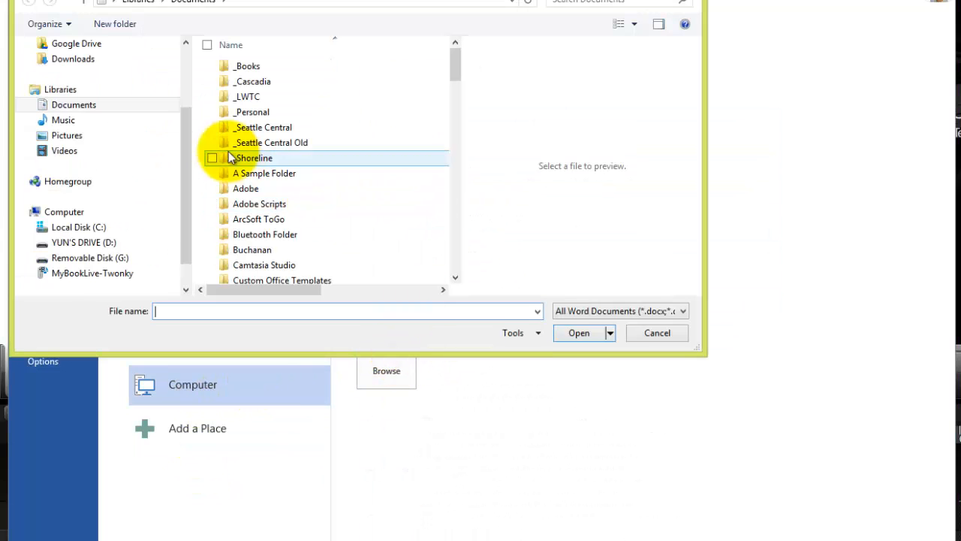
scroll(173, 112, up, 2)
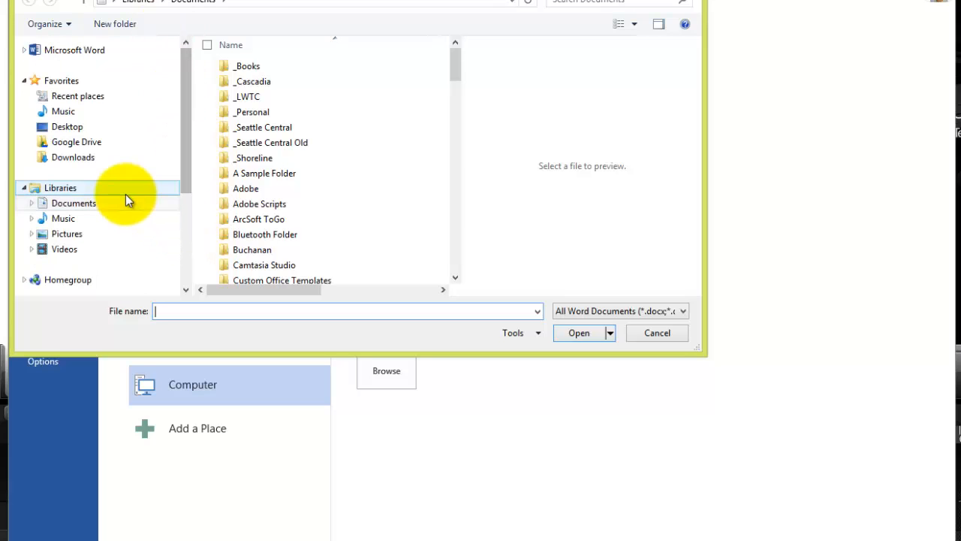
drag(188, 160, 187, 241)
click(105, 211)
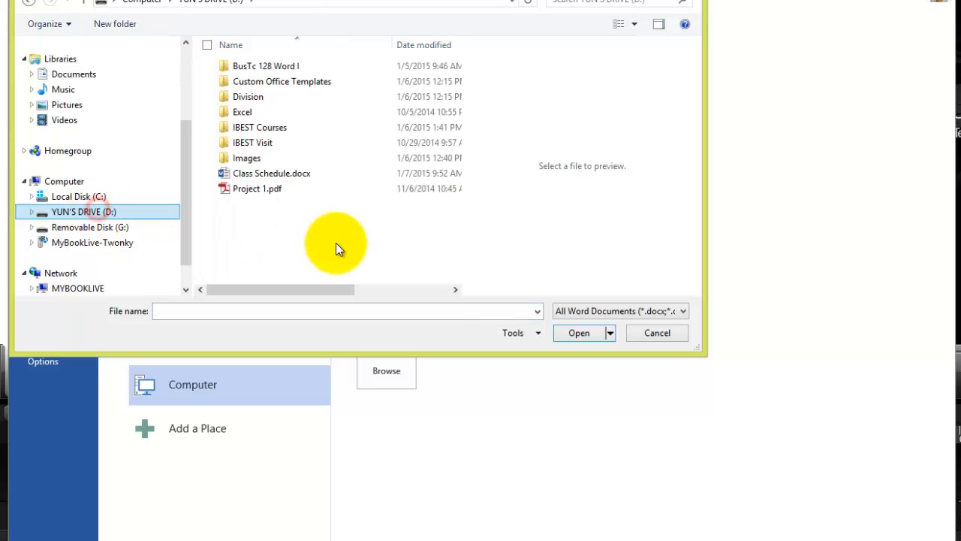
Open Computers.docx from the Chapter01 folder inside BusTc 128 Word I, Data Files.
double_click(261, 67)
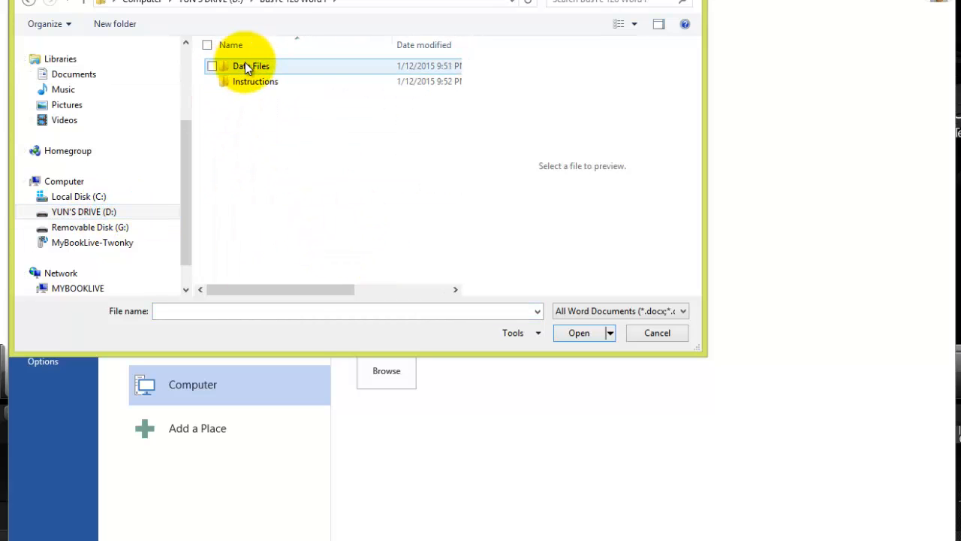
click(246, 66)
double_click(245, 66)
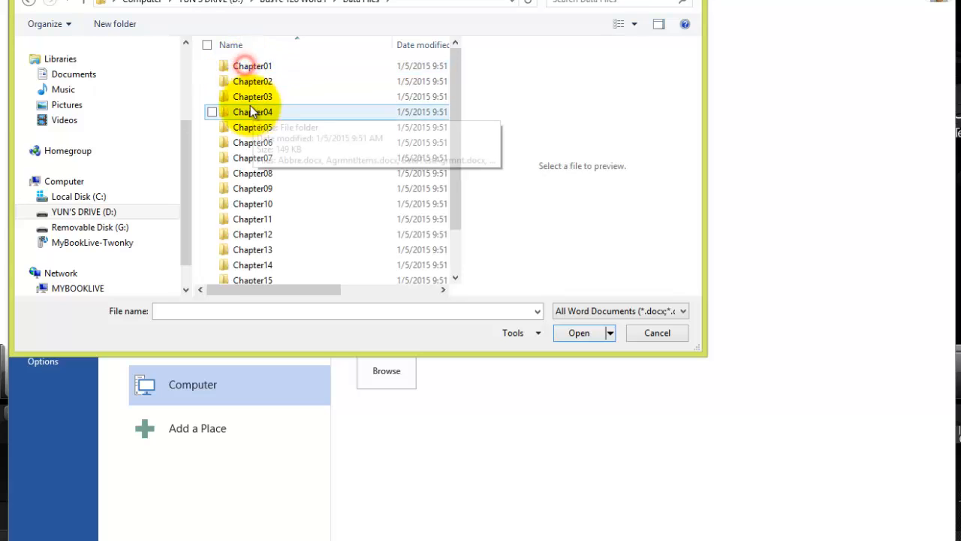
double_click(254, 66)
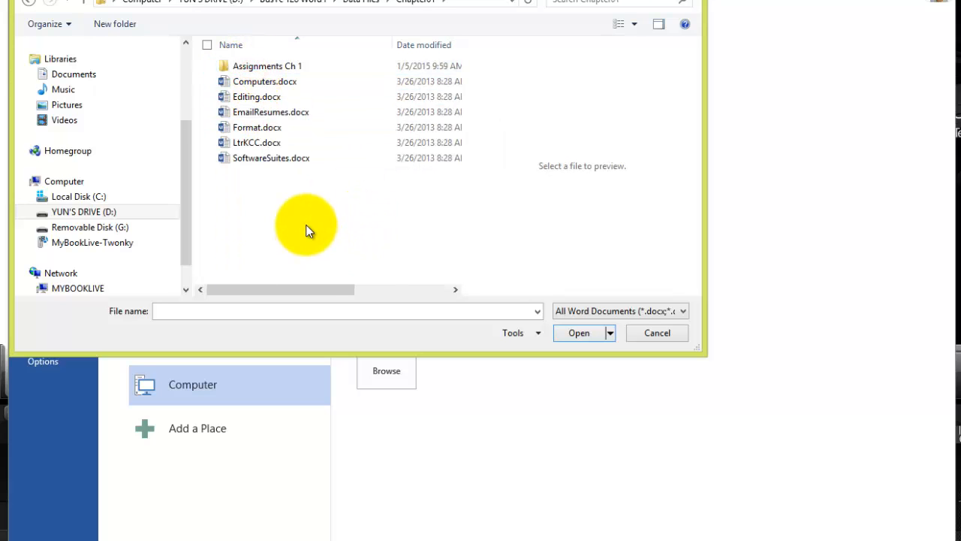
click(290, 81)
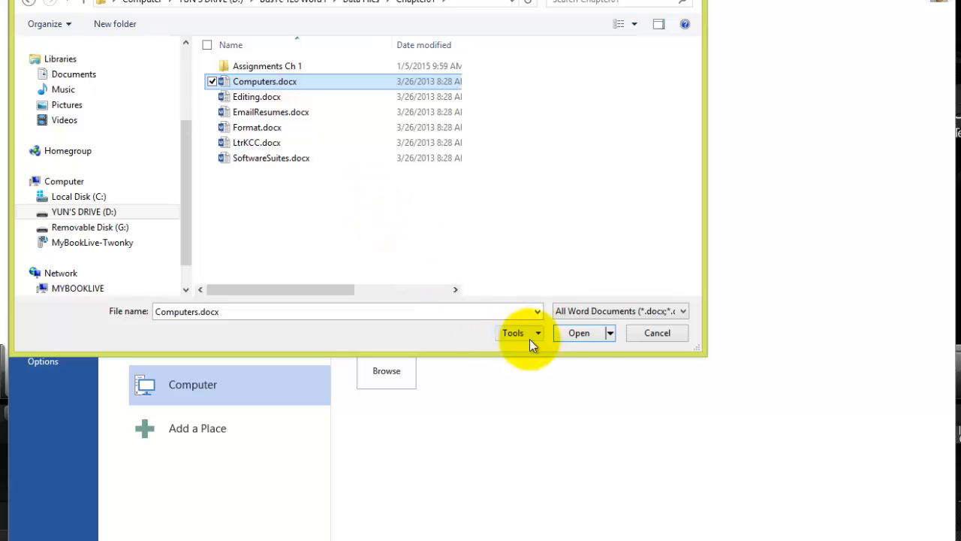
click(577, 335)
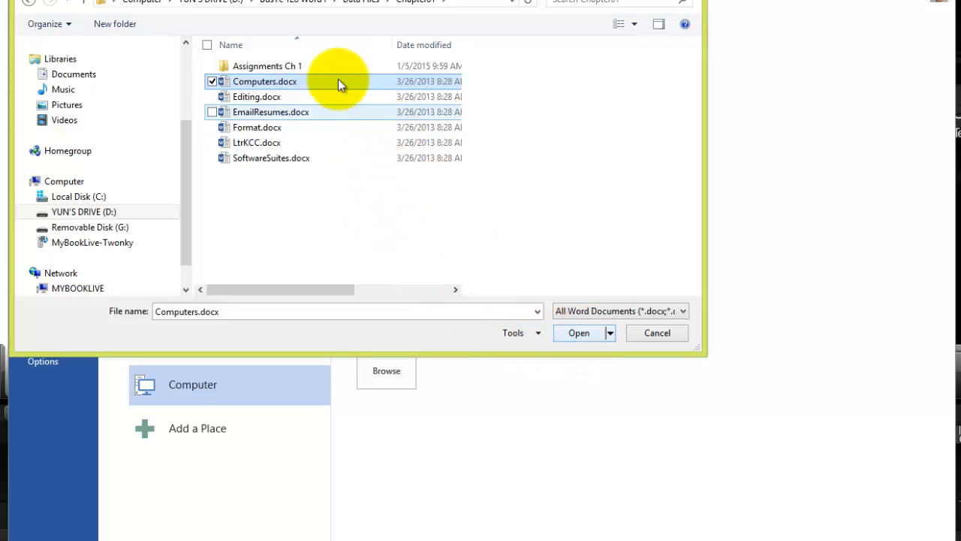
click(572, 336)
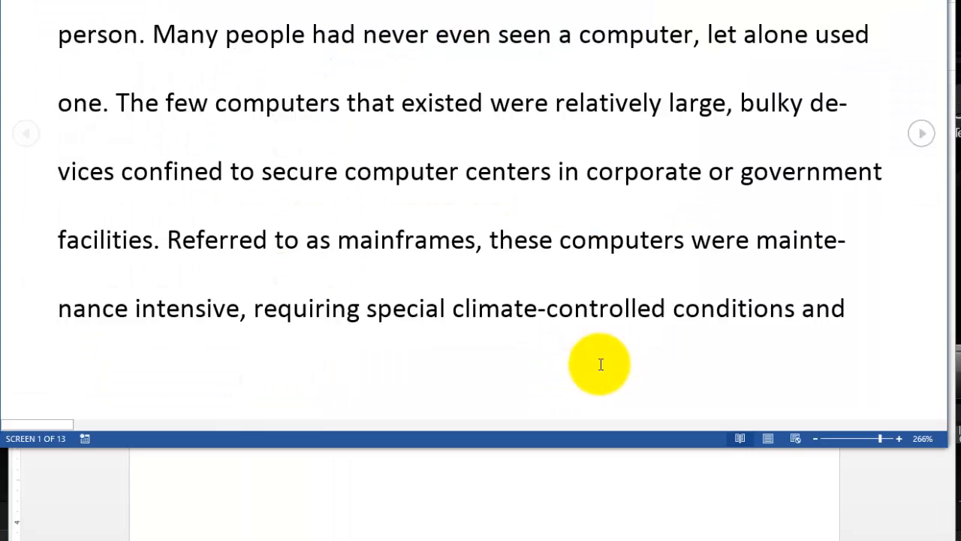
Reposition the Computers document window and exit Read Mode.
drag(299, 0, 305, 0)
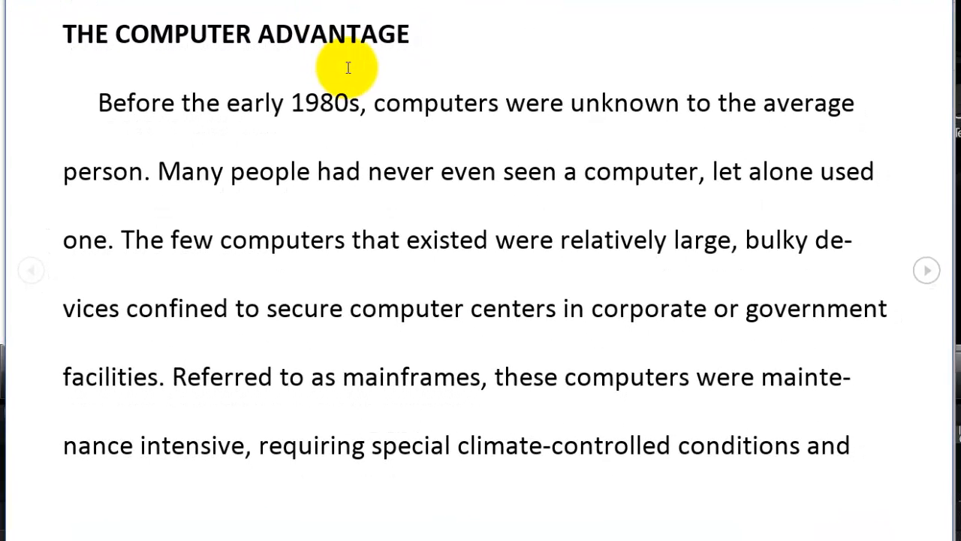
key(Escape)
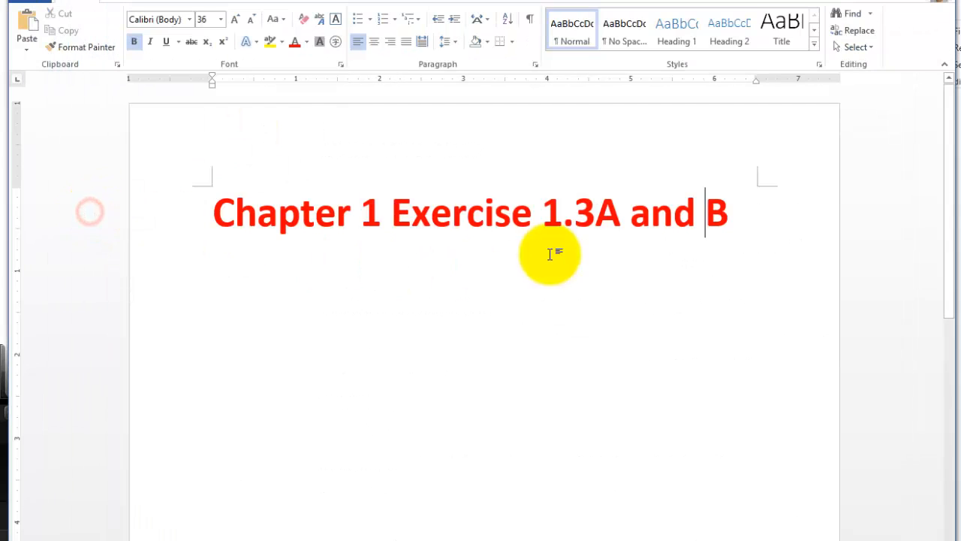
Close the "Chapter 1 Exercise 1.3A and B" title document without saving it.
click(676, 301)
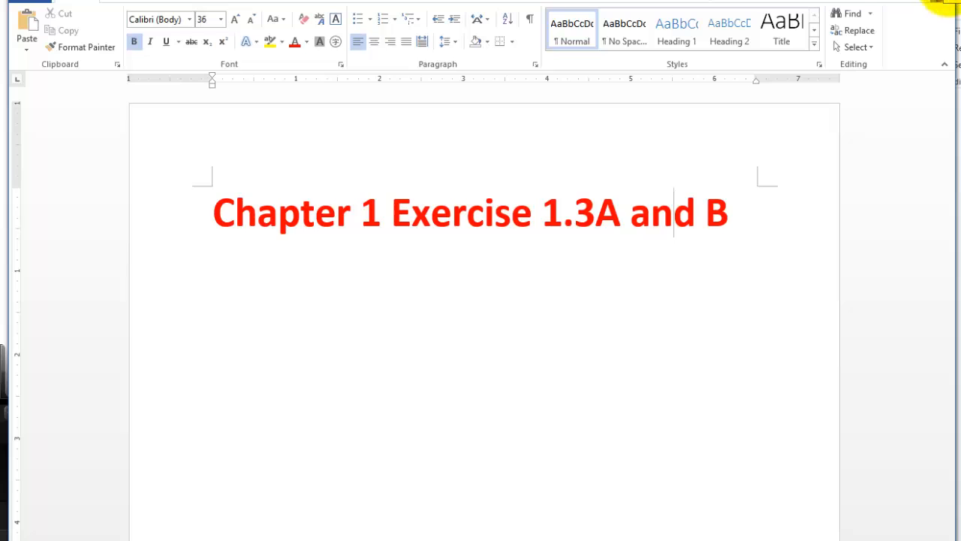
click(959, 226)
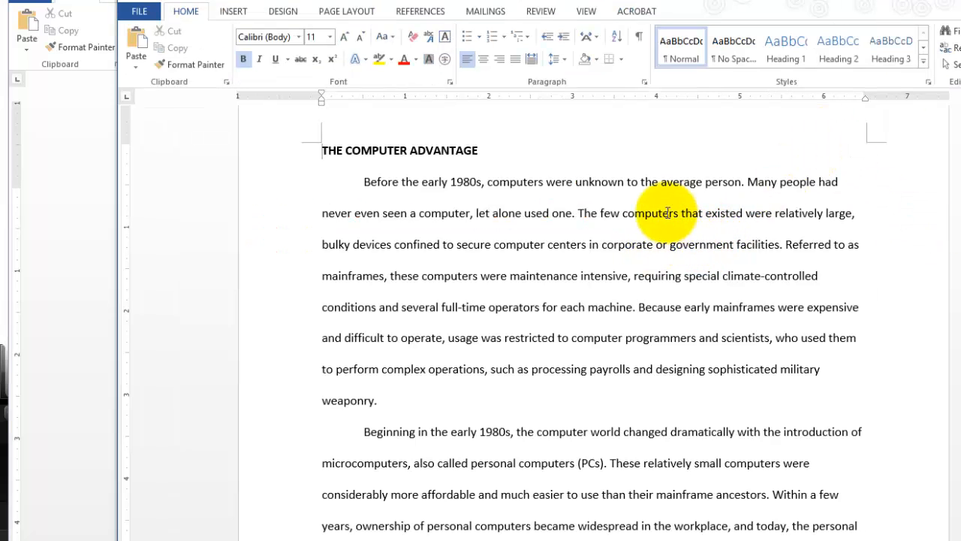
click(78, 199)
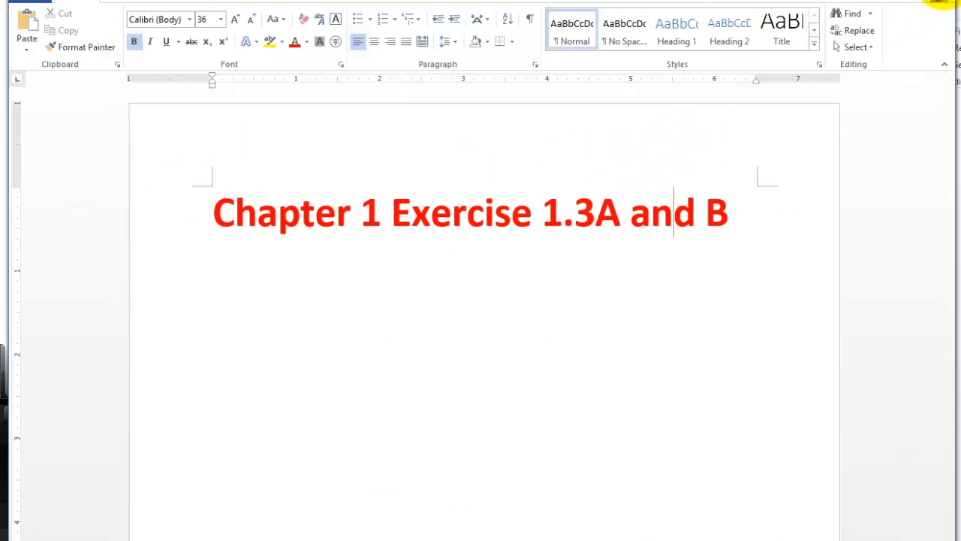
click(939, 3)
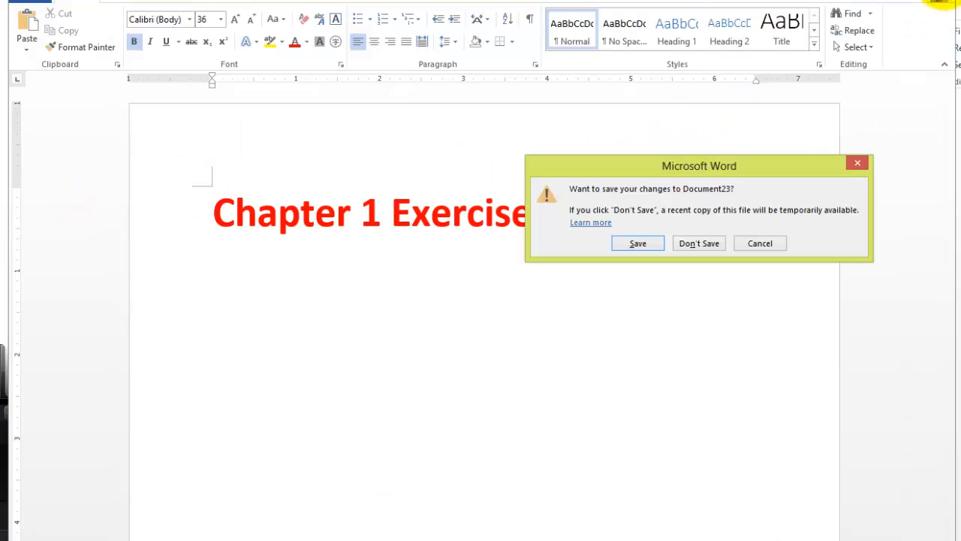
click(700, 243)
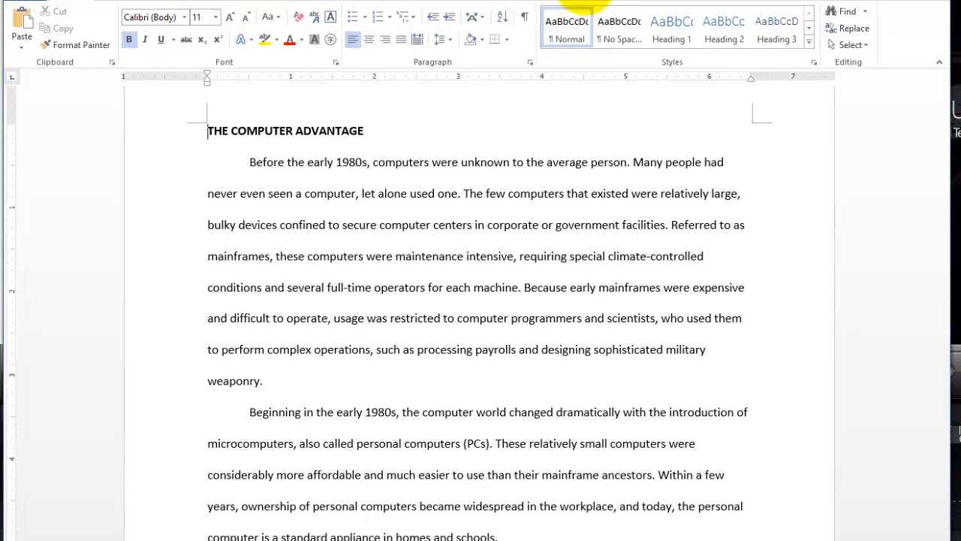
Start saving a copy of the Computers document in the Assignments Ch 1 folder within Chapter01.
click(538, 318)
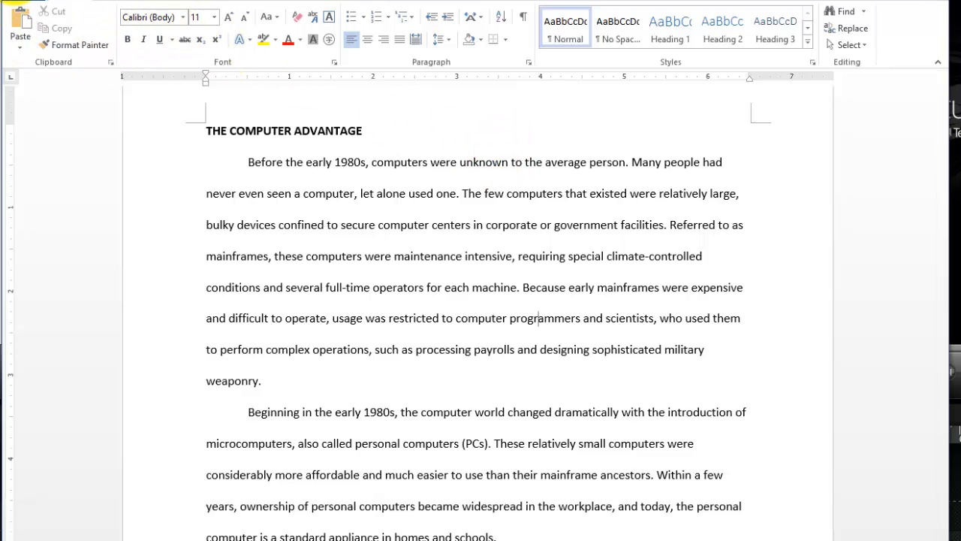
click(24, 1)
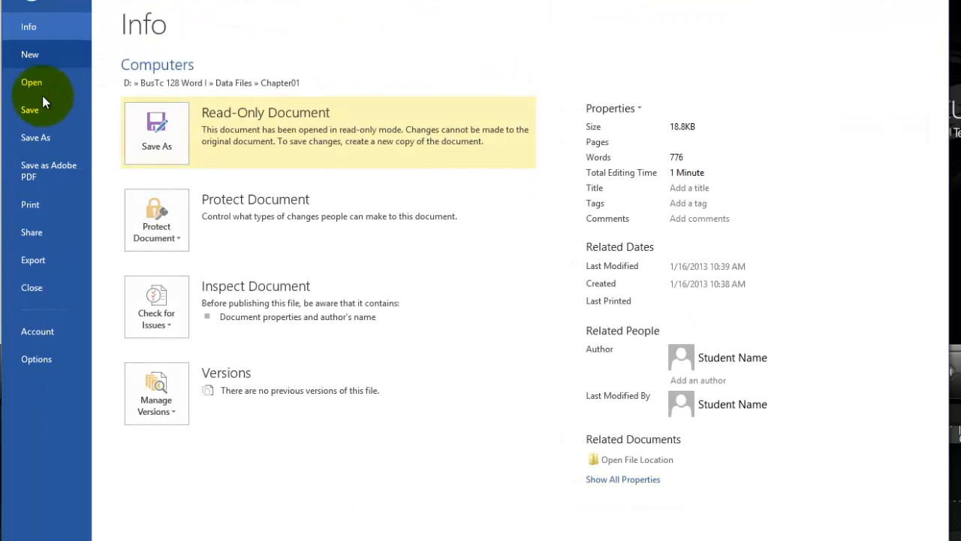
click(38, 138)
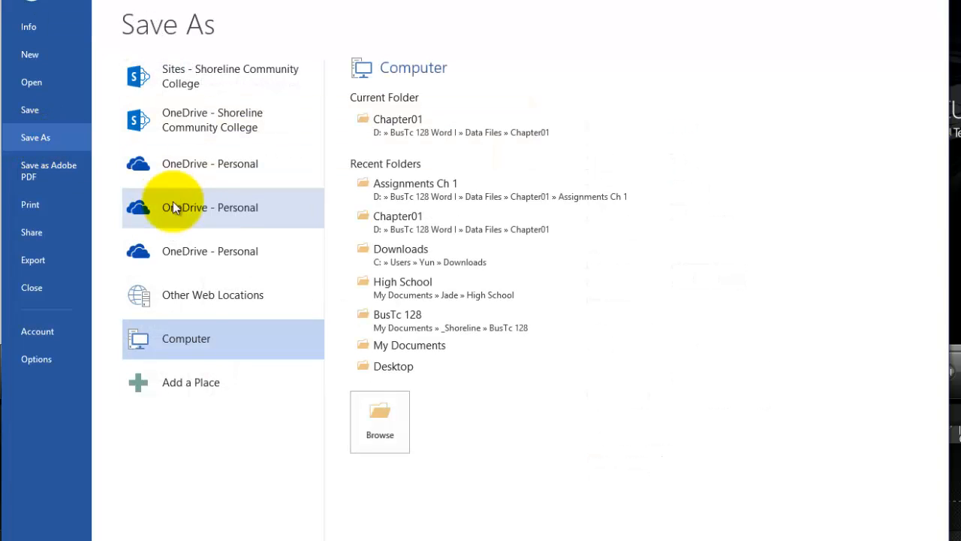
click(420, 125)
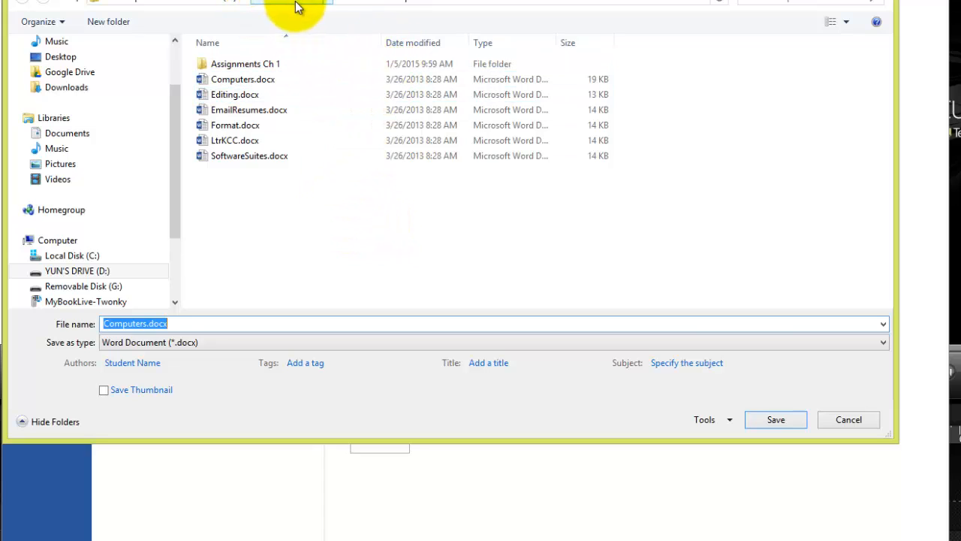
double_click(249, 64)
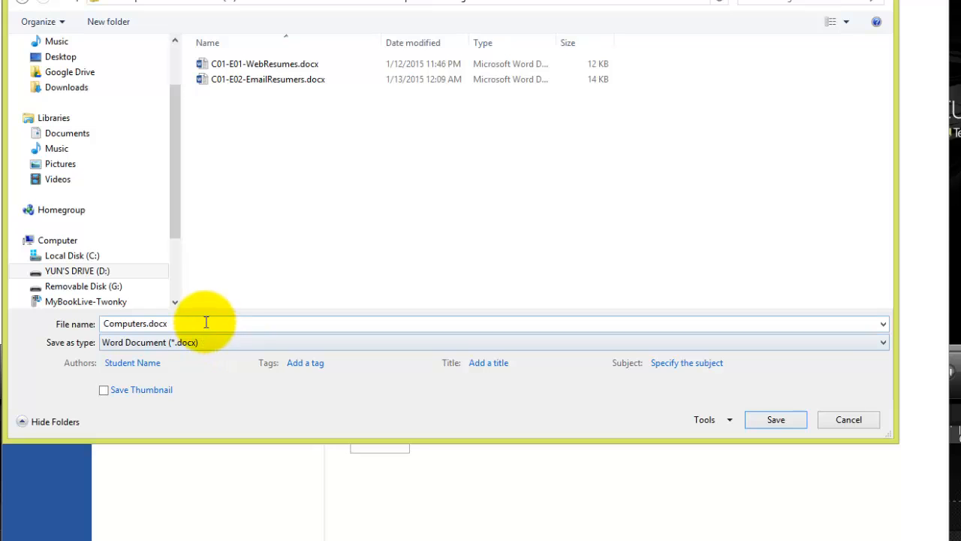
double_click(103, 324)
click(102, 324)
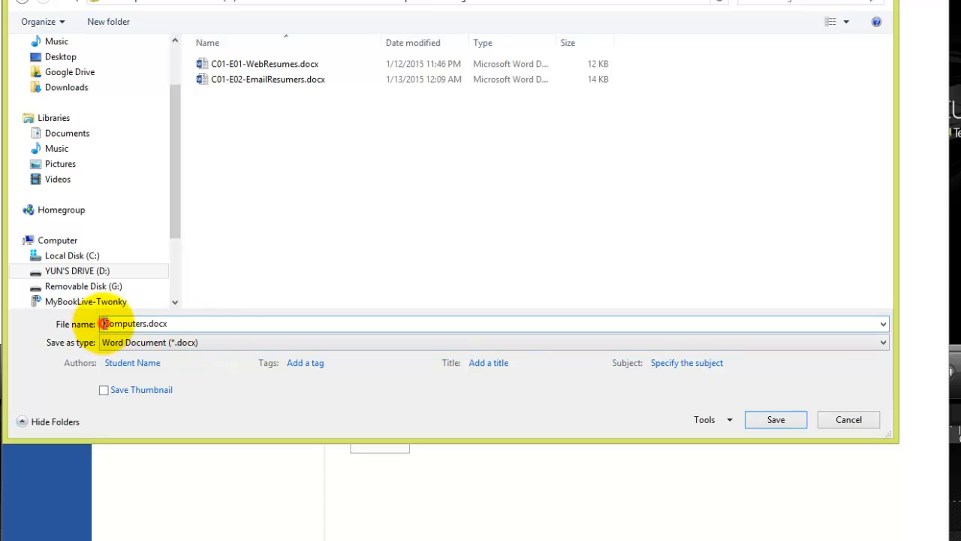
click(191, 323)
click(319, 208)
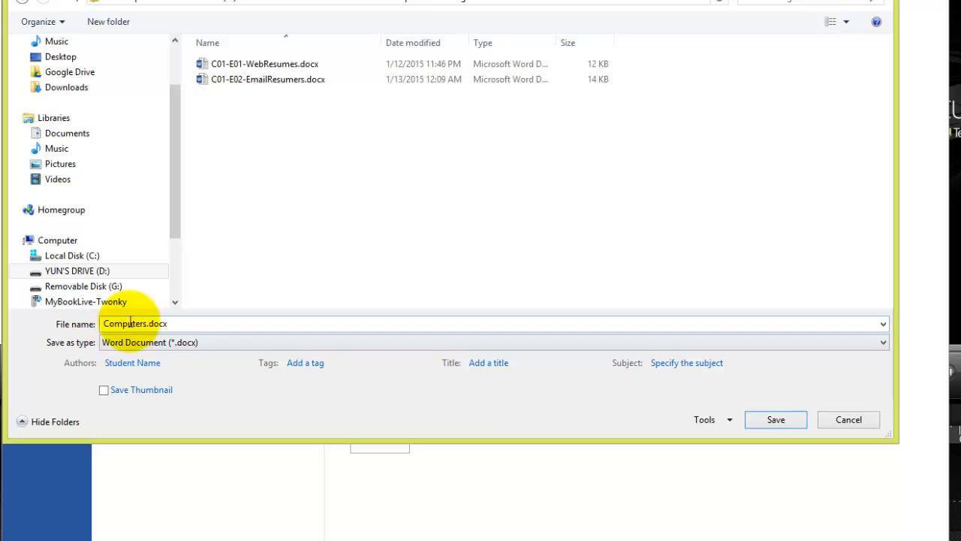
double_click(103, 324)
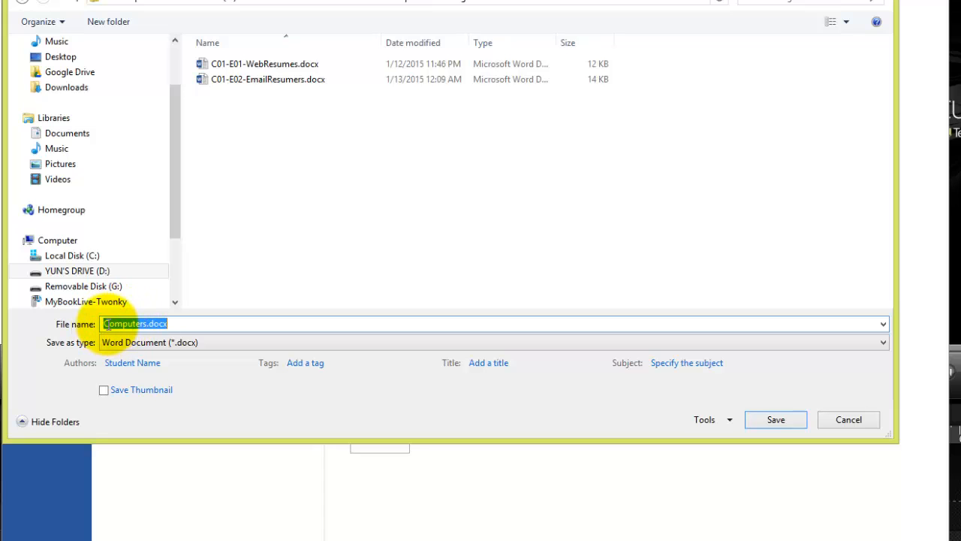
click(106, 324)
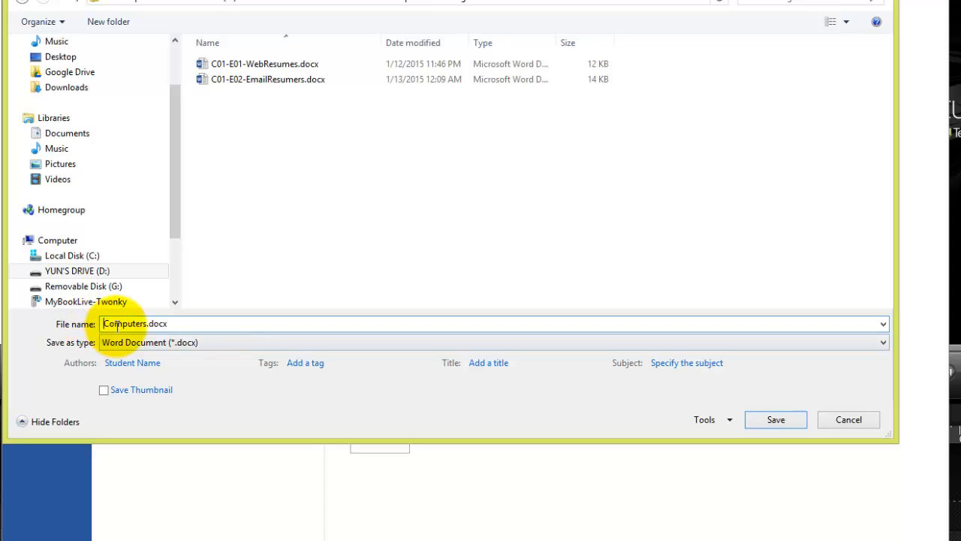
drag(172, 323, 103, 324)
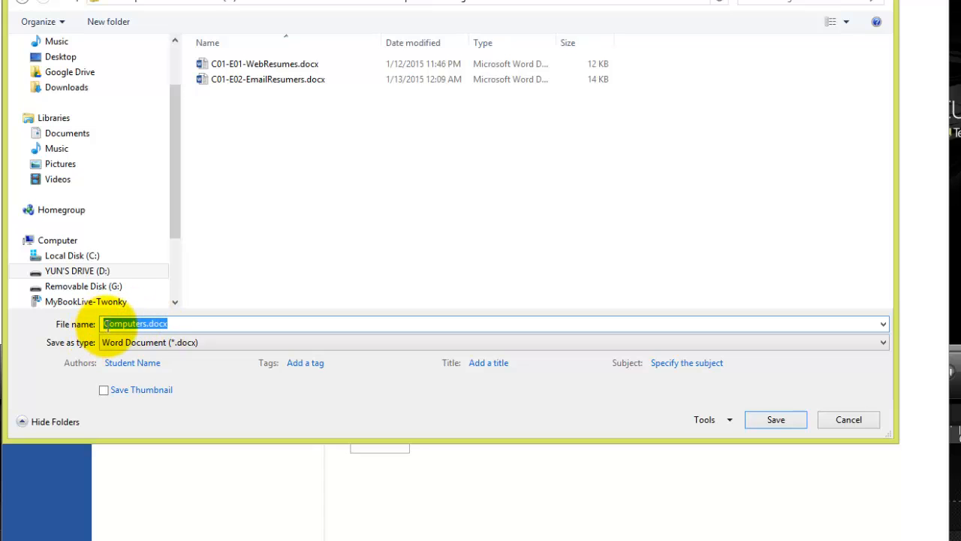
click(113, 324)
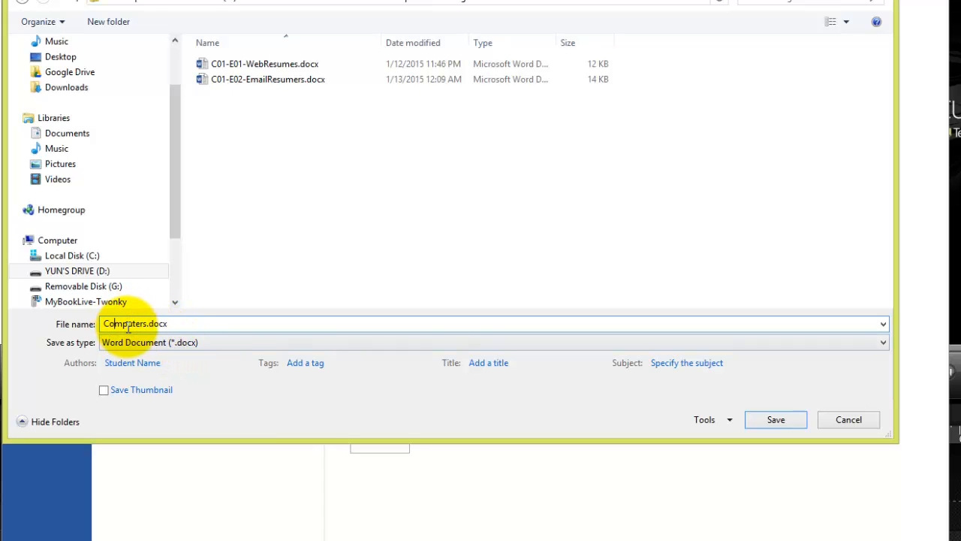
click(128, 323)
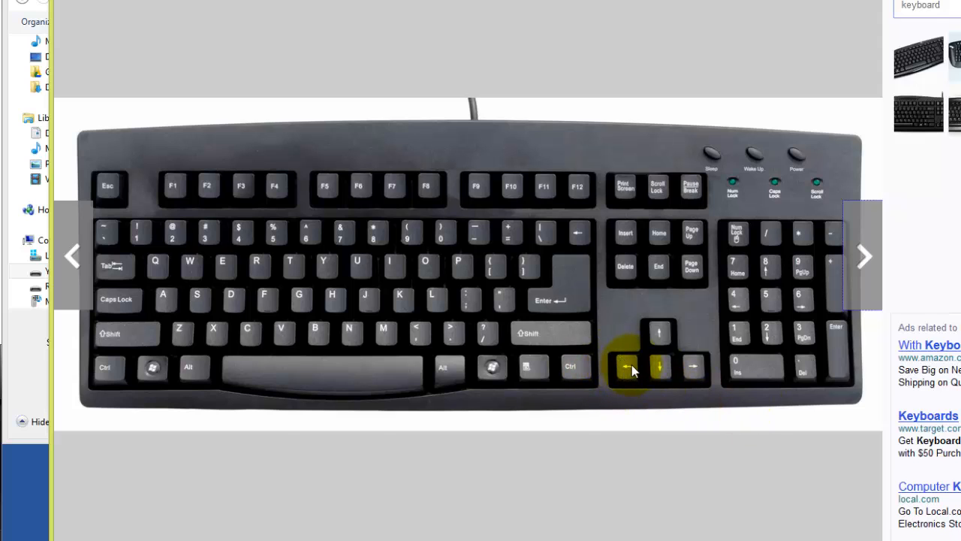
Return to the Save As dialog and add the prefix C01-E03- to the file name, making it C01-E03-Computers.docx.
click(31, 343)
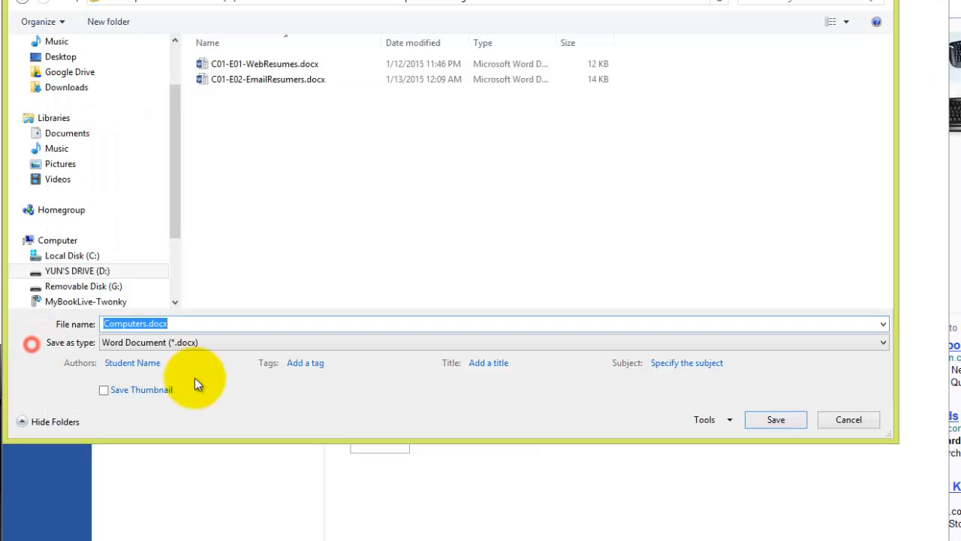
click(133, 324)
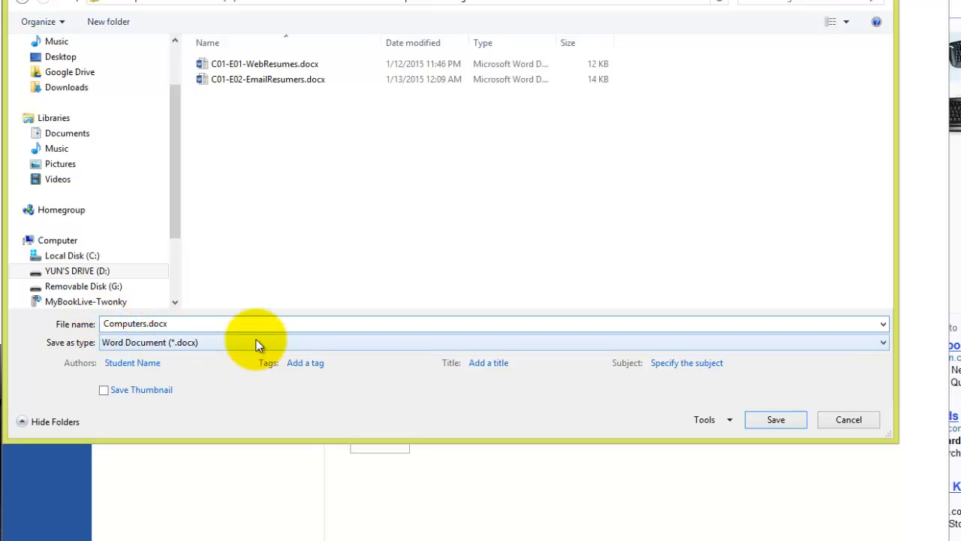
key(Left)
key(Left)
key(Left)
key(Left)
key(Left)
key(Left)
key(Left)
key(Left)
key(Left)
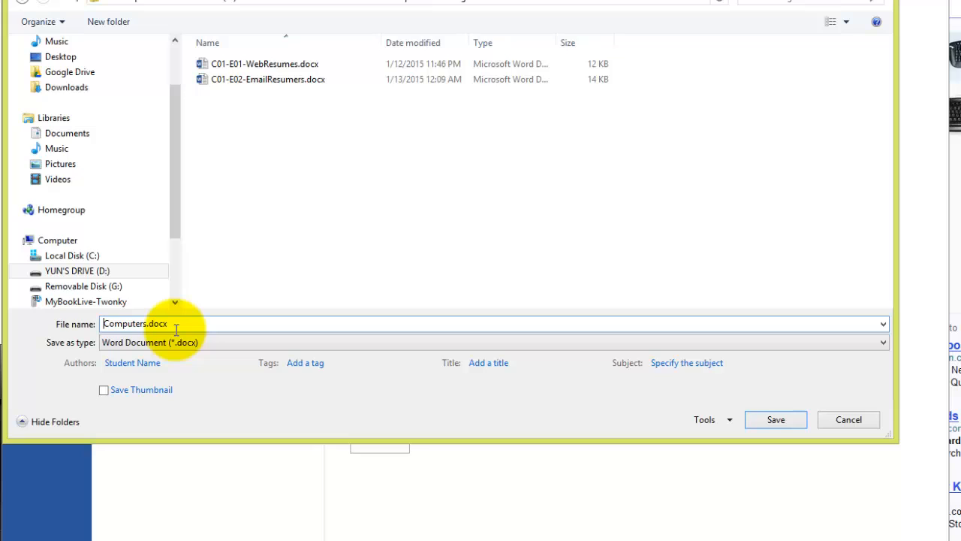
text(C01)
text(-)
text(E03)
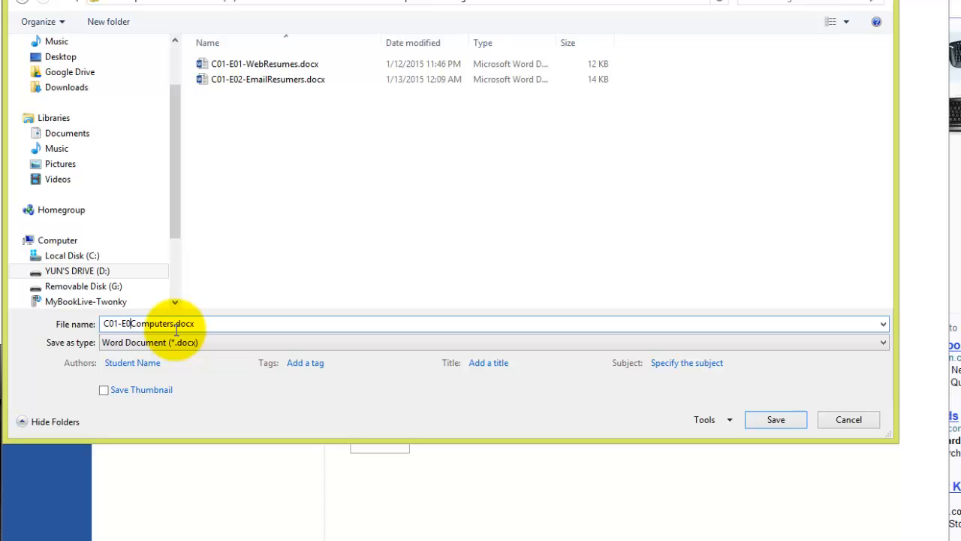
text(-)
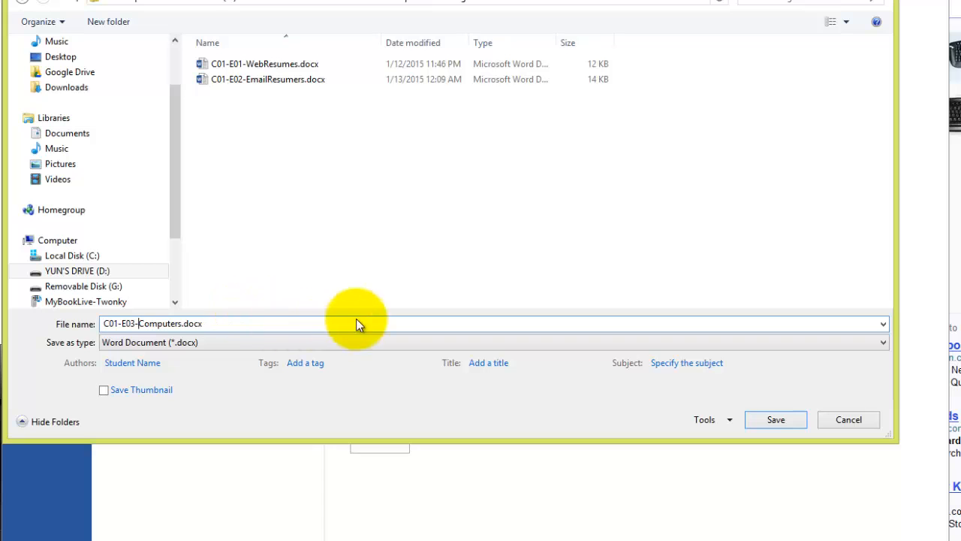
Save the copy as C01-E03-Computers.docx in the Assignments Ch 1 folder.
click(777, 420)
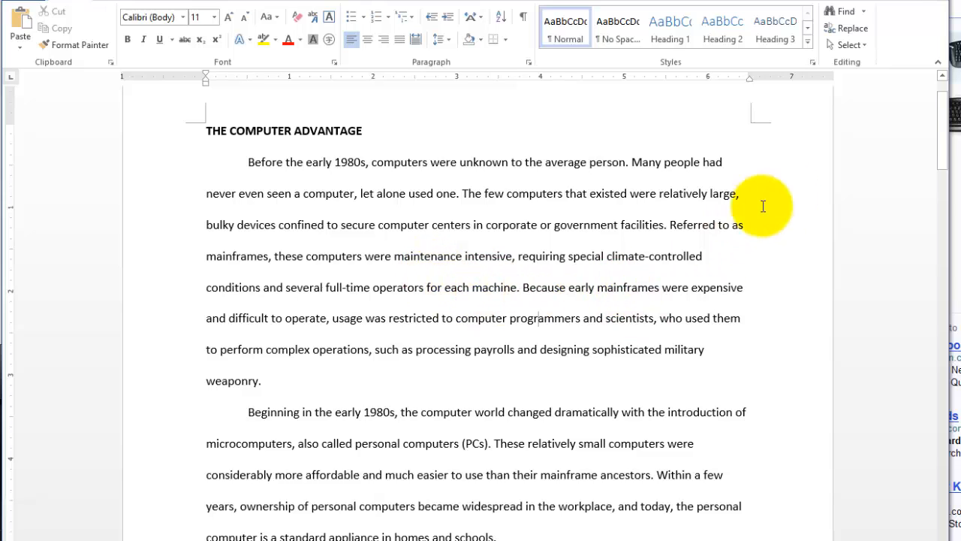
Scroll down through the document to the Accuracy and Versatility sections on the second page, and return to the beginning.
click(940, 75)
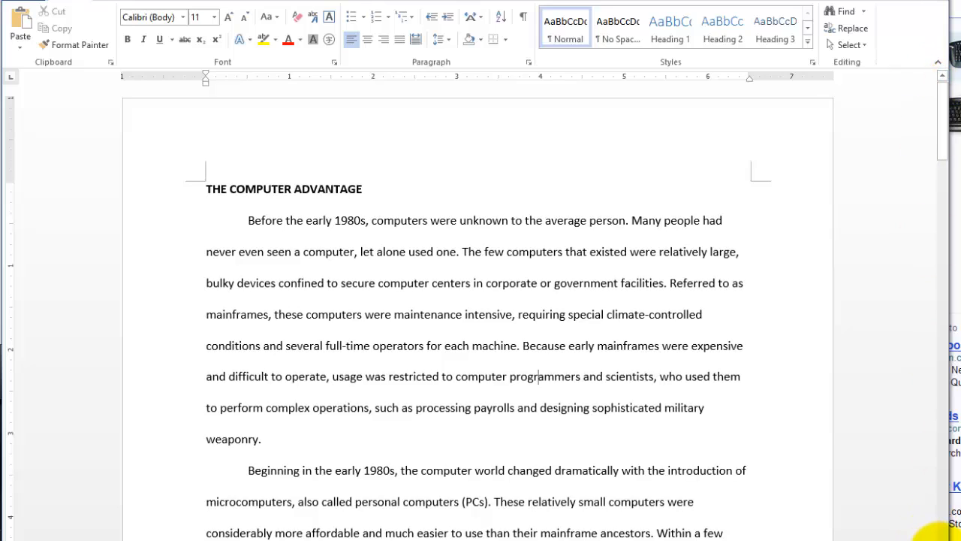
click(941, 539)
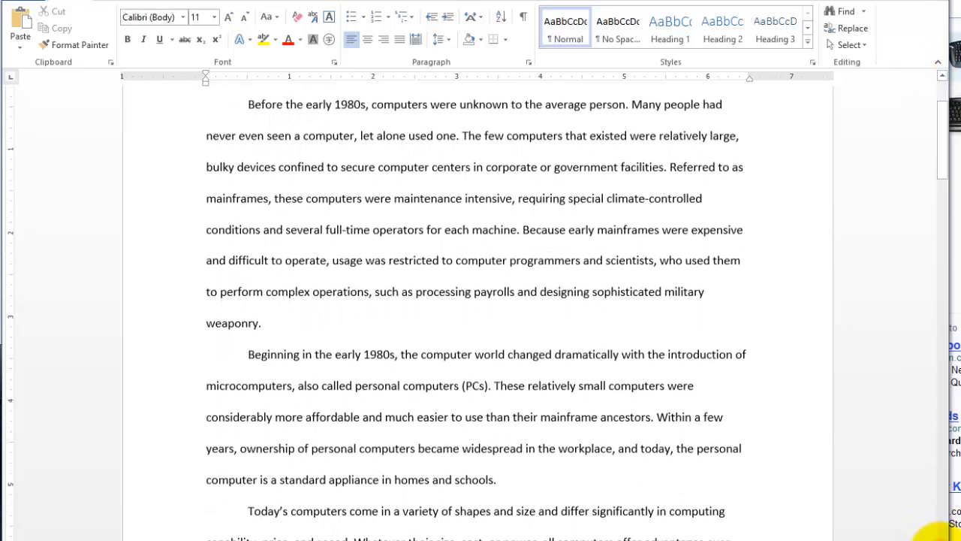
click(940, 539)
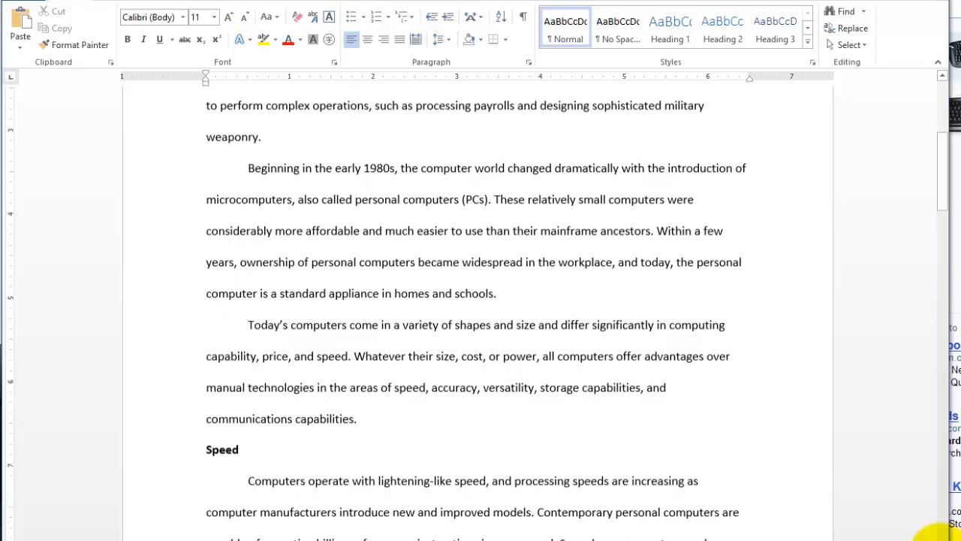
click(941, 538)
click(940, 538)
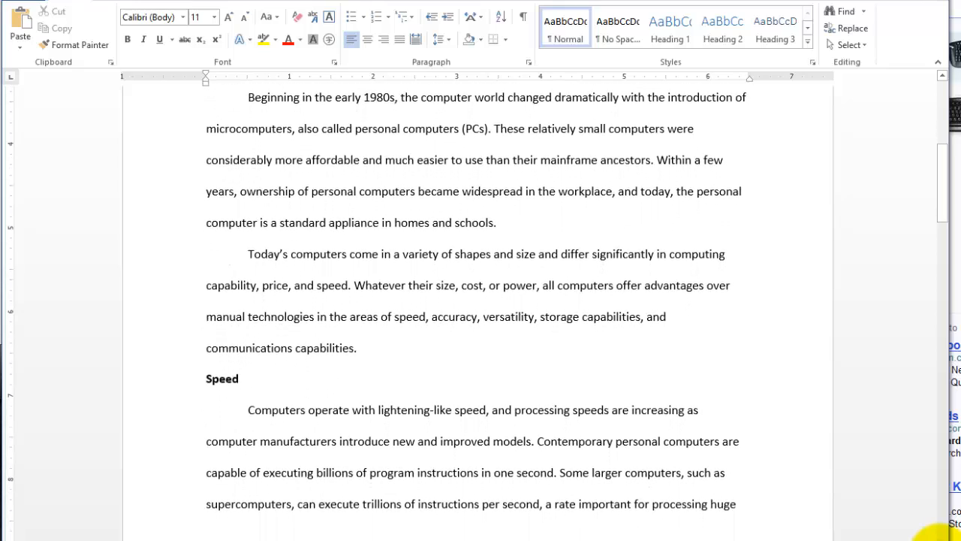
click(940, 538)
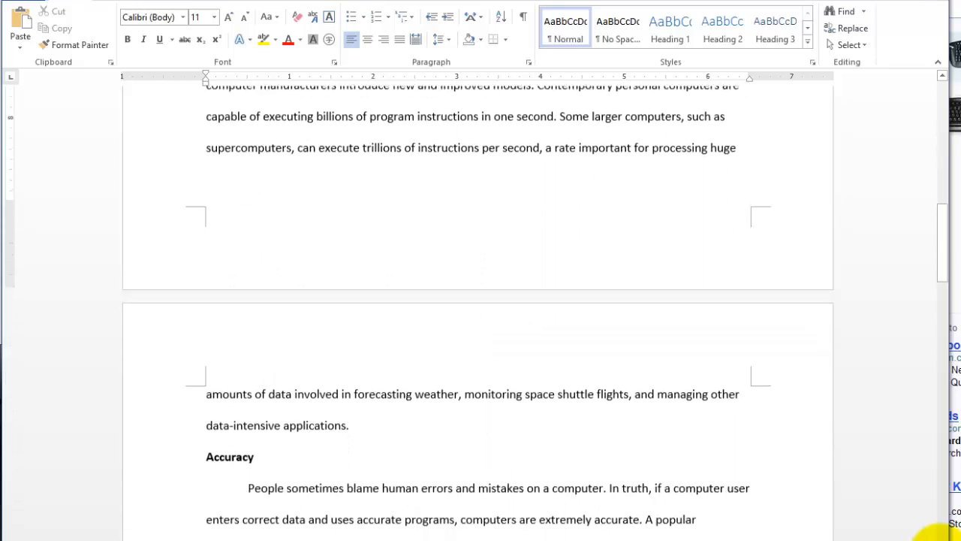
click(941, 538)
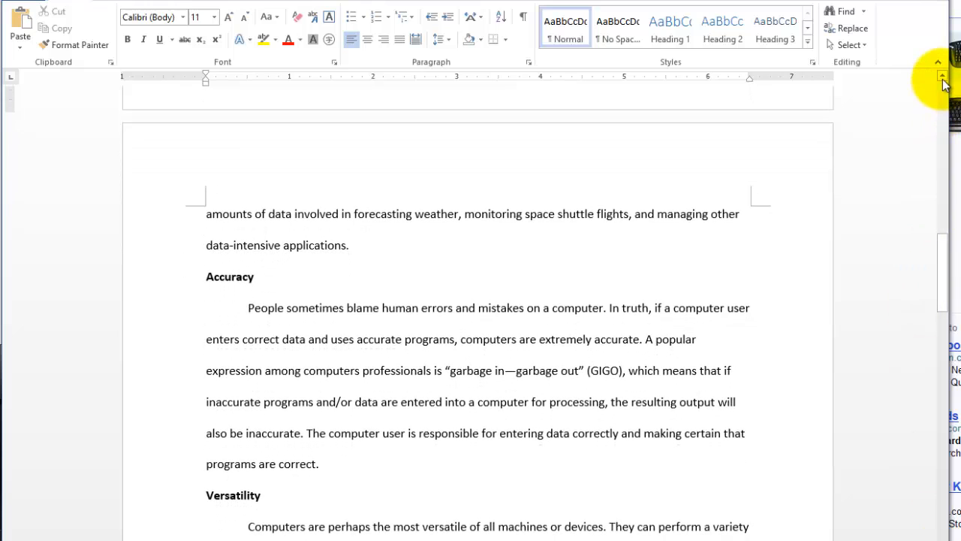
click(942, 77)
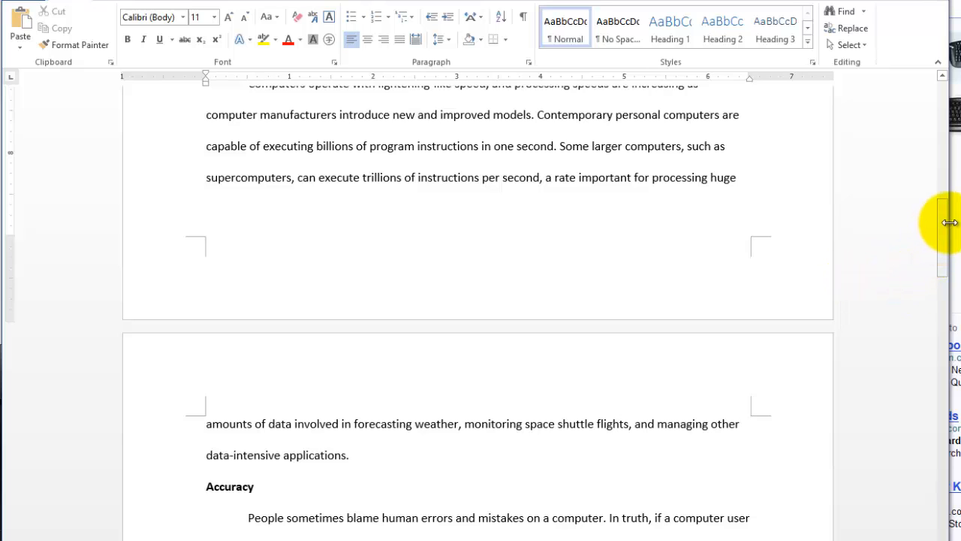
drag(945, 233, 947, 124)
Narrow the document window, scroll the page horizontally in both directions, and widen the window again to show the full page width.
drag(949, 212, 666, 229)
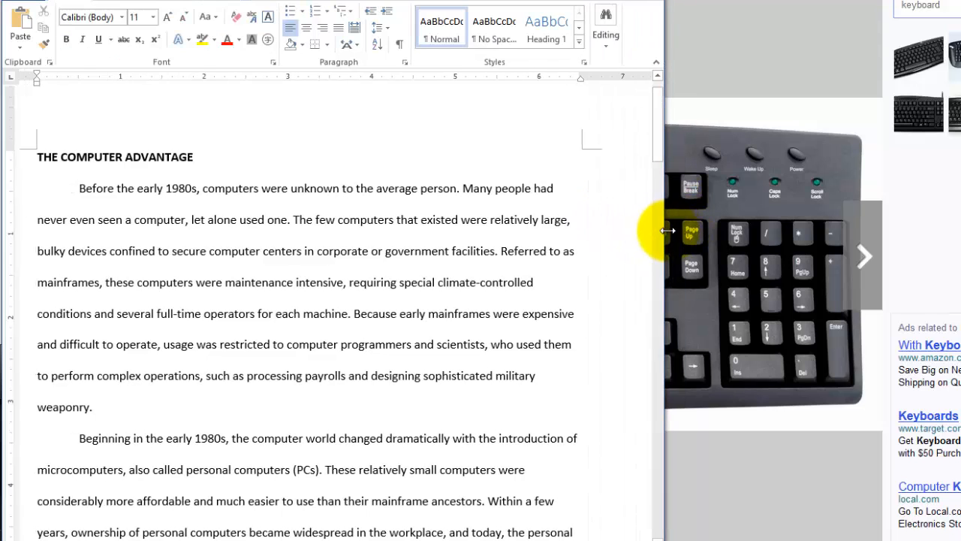
drag(170, 540, 366, 536)
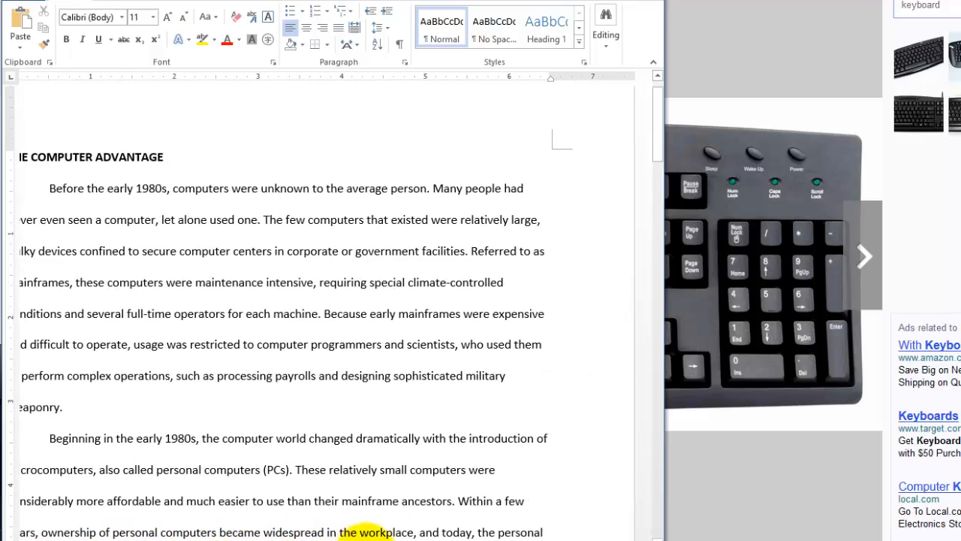
click(11, 539)
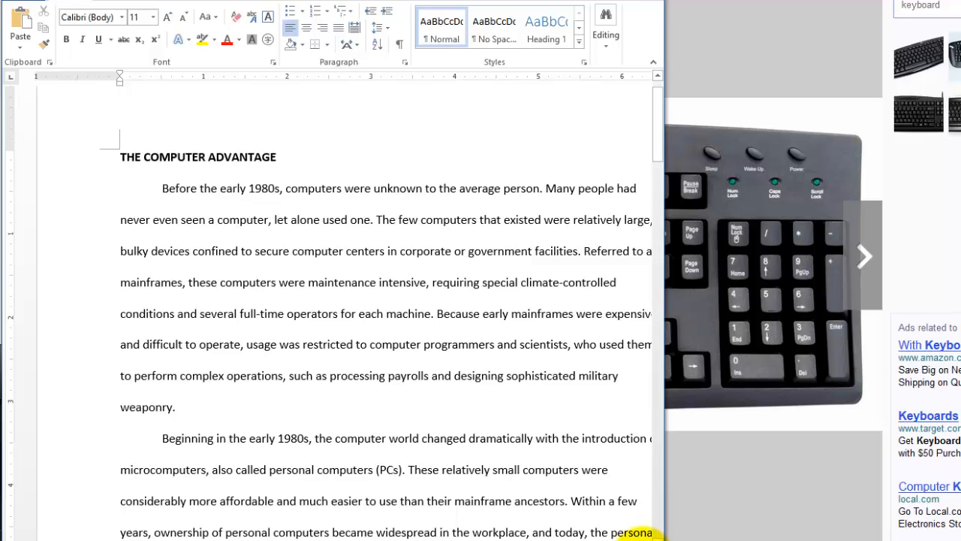
click(651, 538)
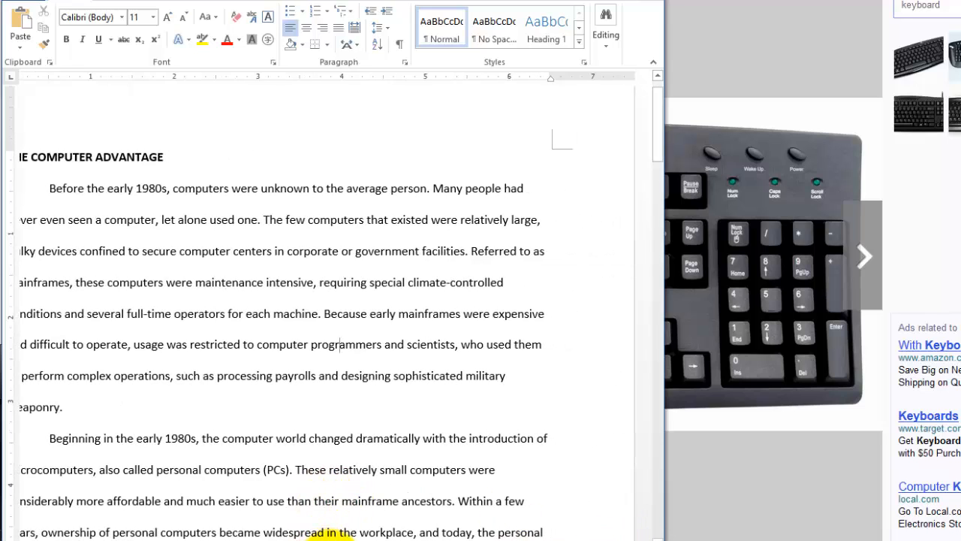
mouse_move(331, 539)
mouse_down()
mouse_move(181, 539)
mouse_move(317, 534)
mouse_up()
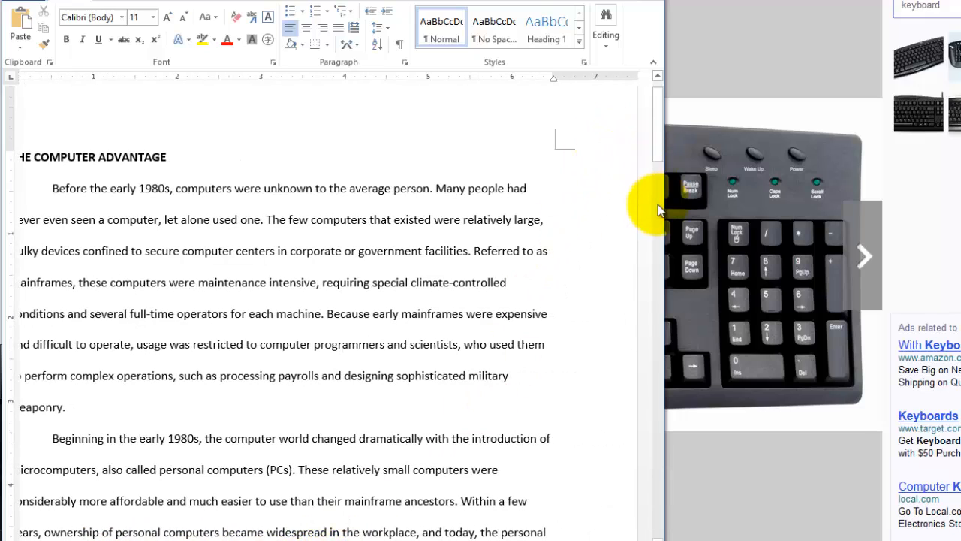
drag(664, 213, 951, 302)
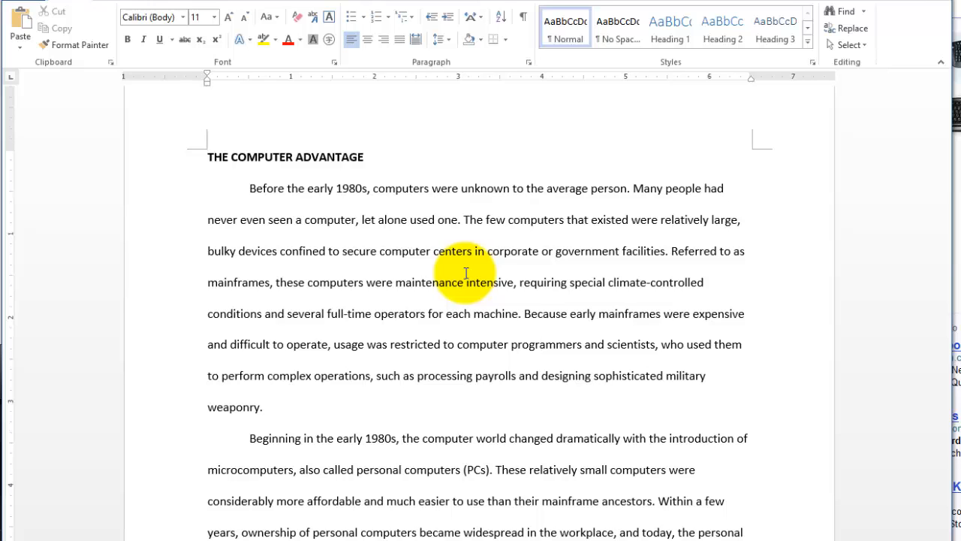
Browse the first page down toward the Speed section and back up to the heading THE COMPUTER ADVANTAGE.
scroll(466, 274, up, 1)
scroll(615, 383, down, 2)
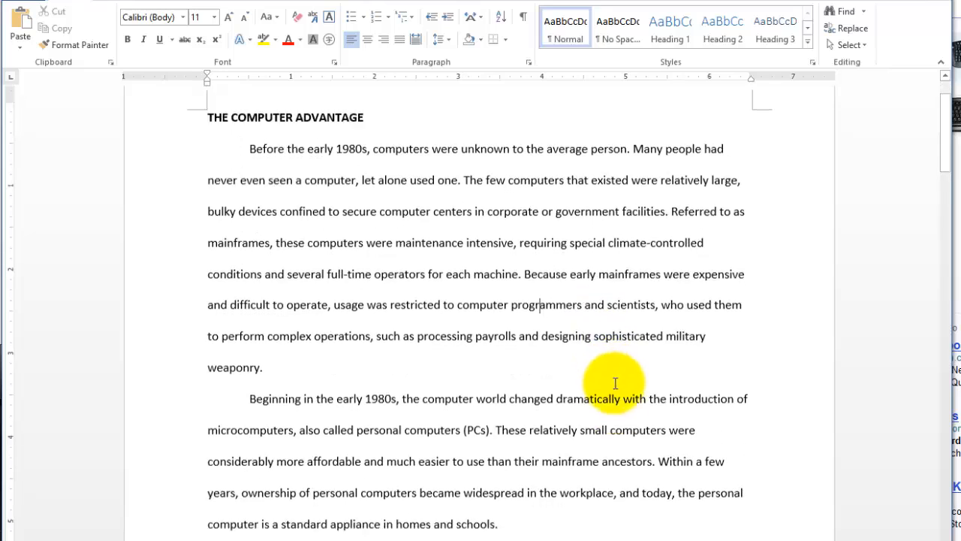
scroll(616, 383, down, 1)
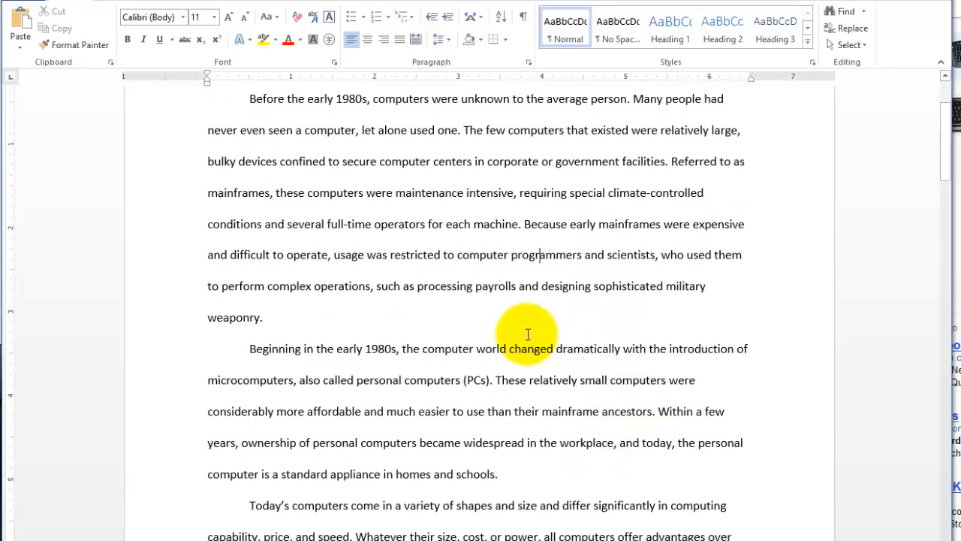
scroll(549, 300, down, 12)
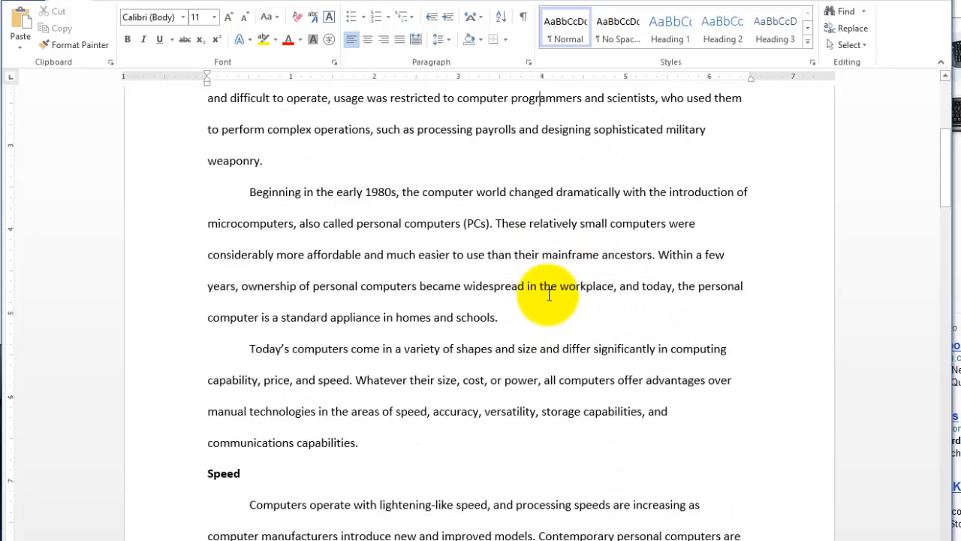
scroll(548, 296, up, 15)
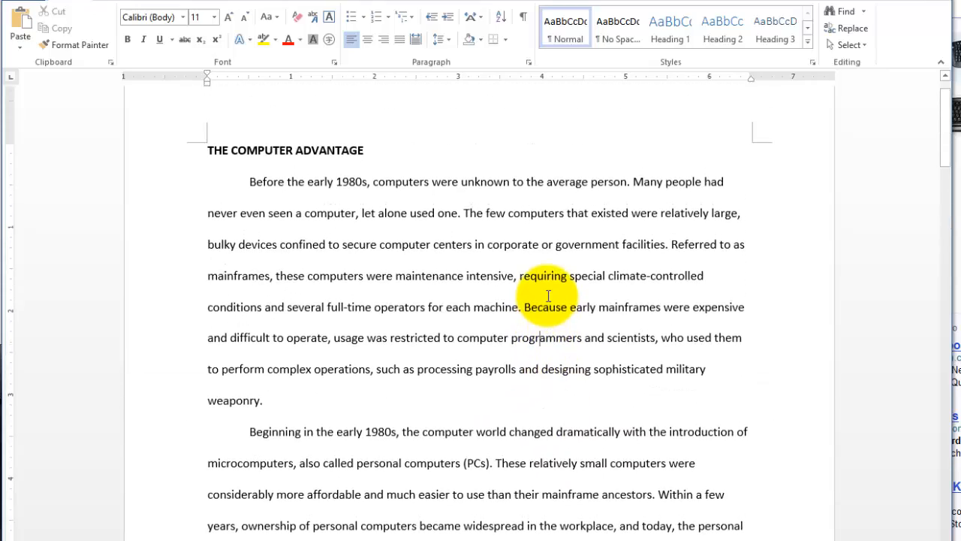
scroll(548, 296, down, 2)
scroll(549, 296, down, 4)
scroll(548, 296, up, 9)
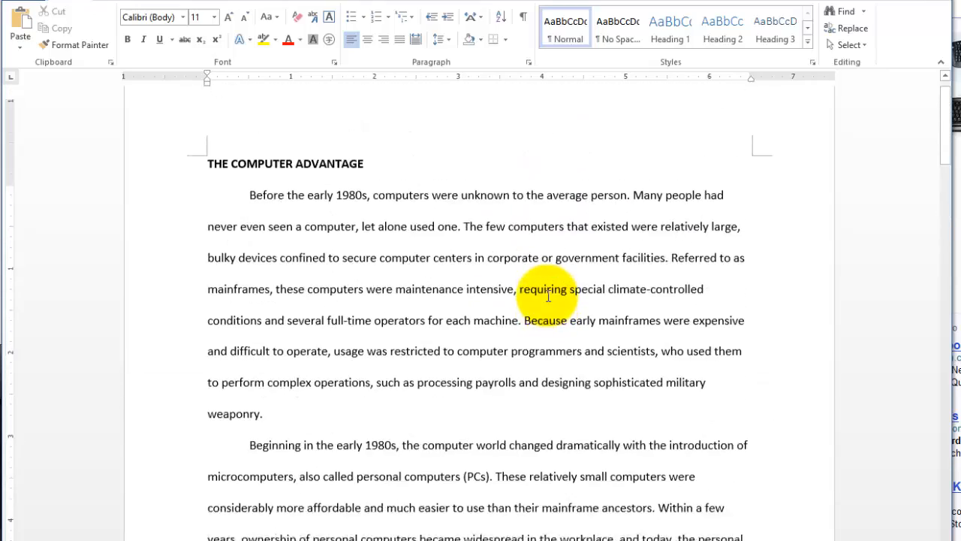
scroll(549, 332, down, 1)
scroll(550, 332, down, 1)
scroll(550, 332, up, 2)
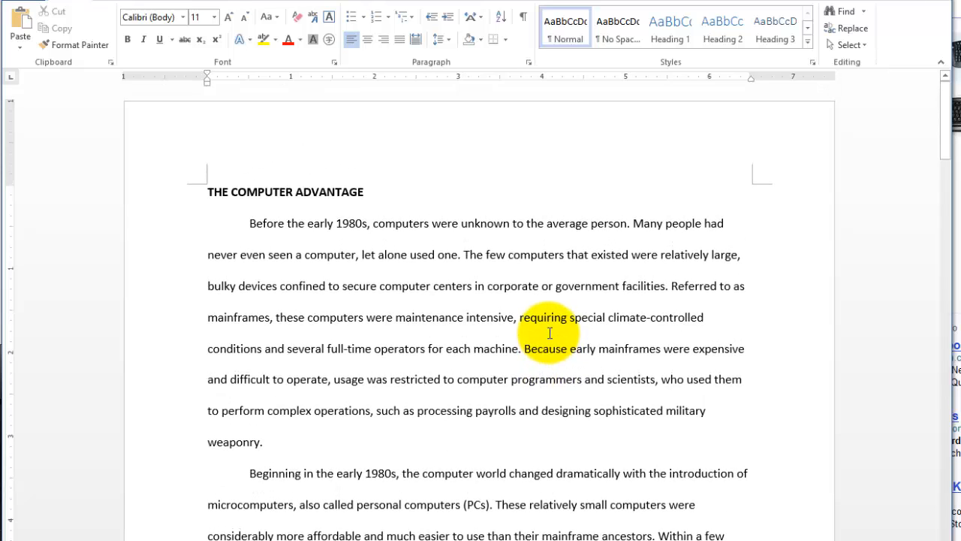
drag(948, 110, 945, 59)
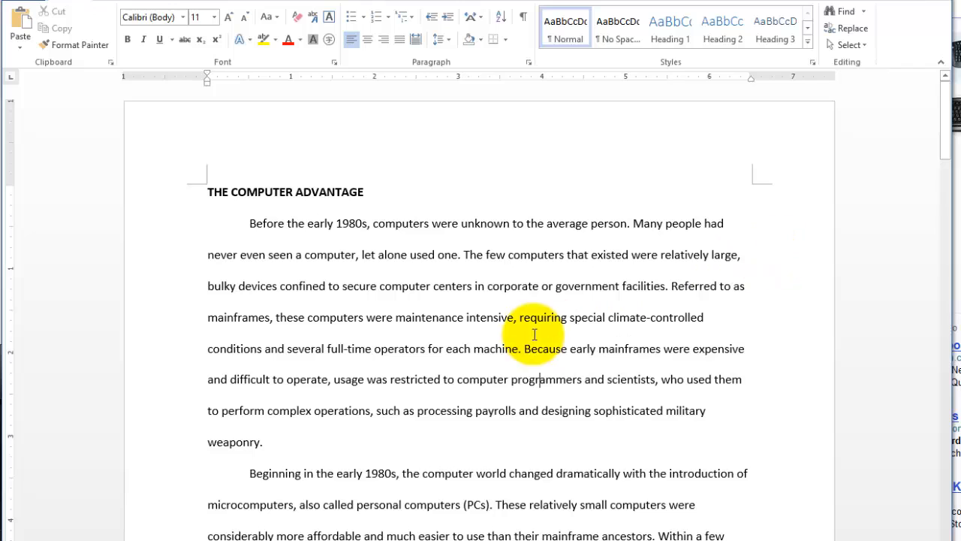
drag(942, 125, 942, 108)
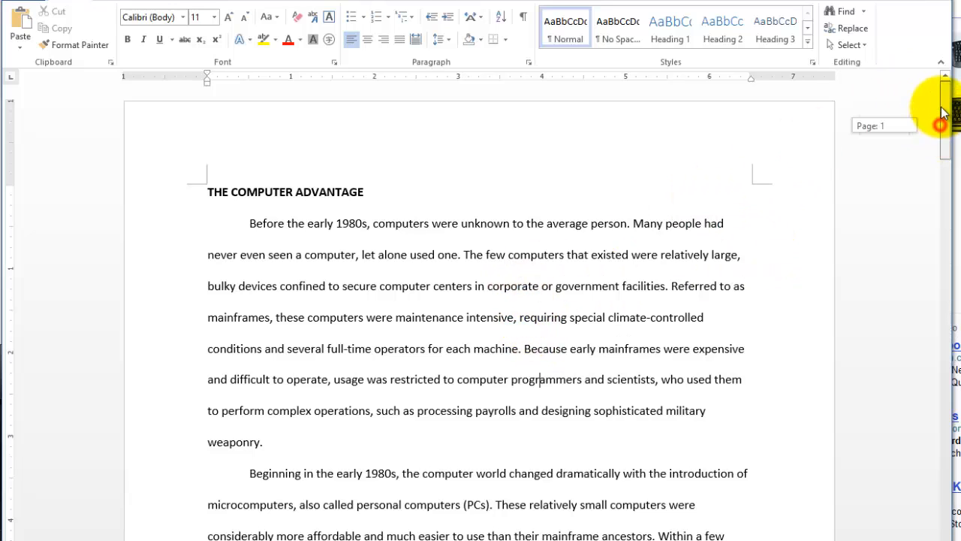
Place the insertion point in the heading THE COMPUTER ADVANTAGE.
click(205, 190)
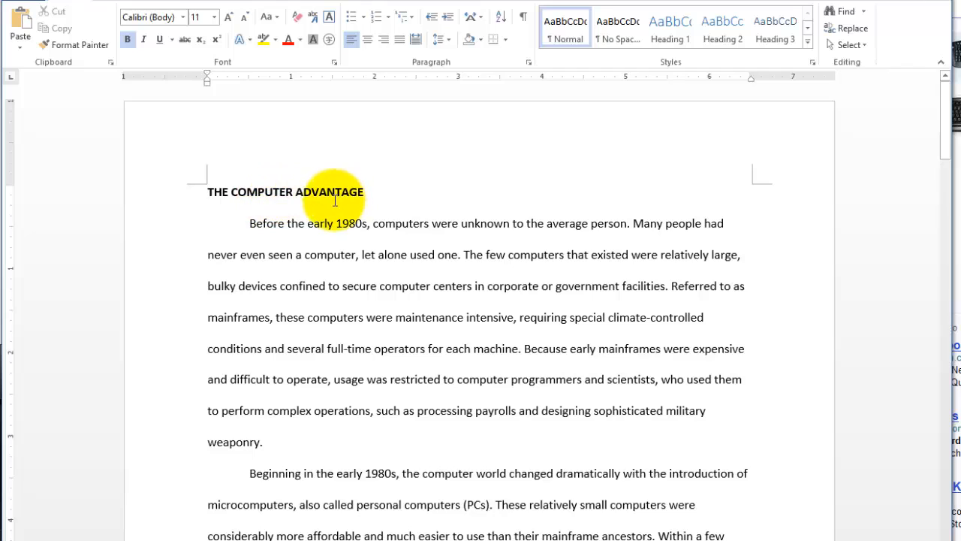
click(232, 194)
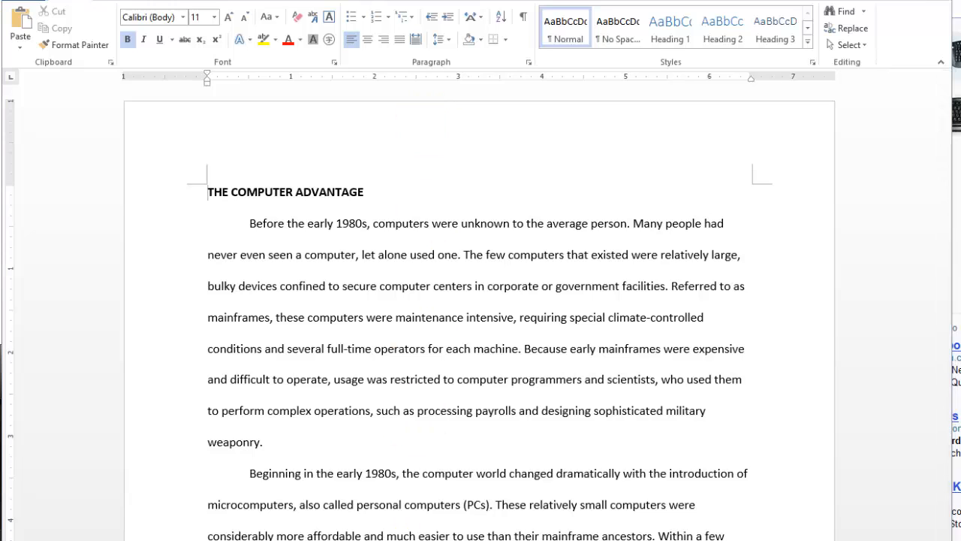
Switch to the keyboard picture in the browser and examine the arrow, Page Up, Page Down, Home, End and Ctrl keys.
click(194, 540)
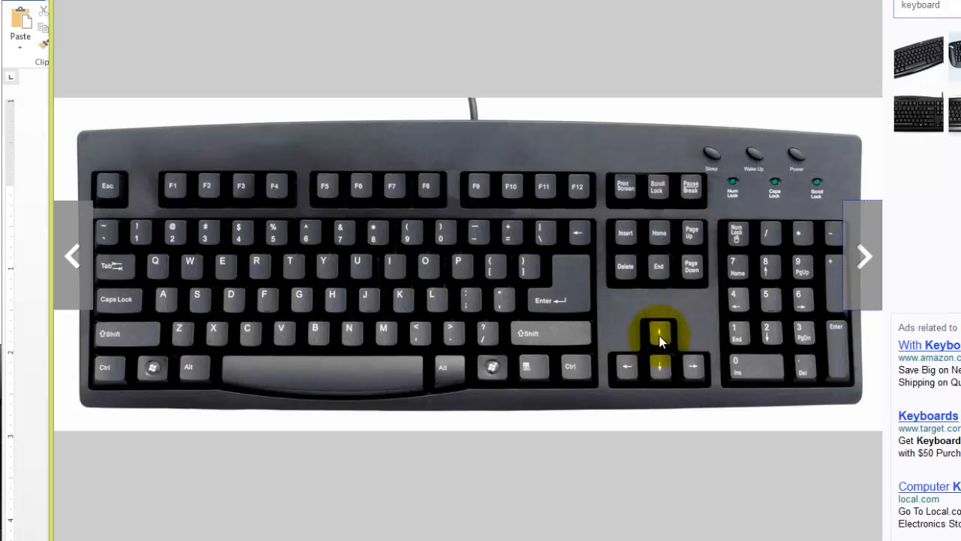
click(629, 370)
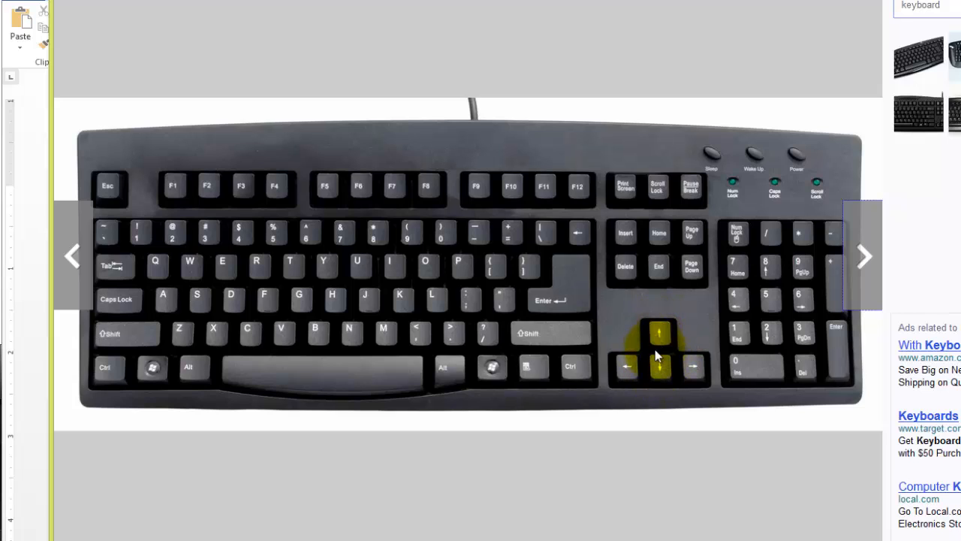
click(660, 332)
click(660, 367)
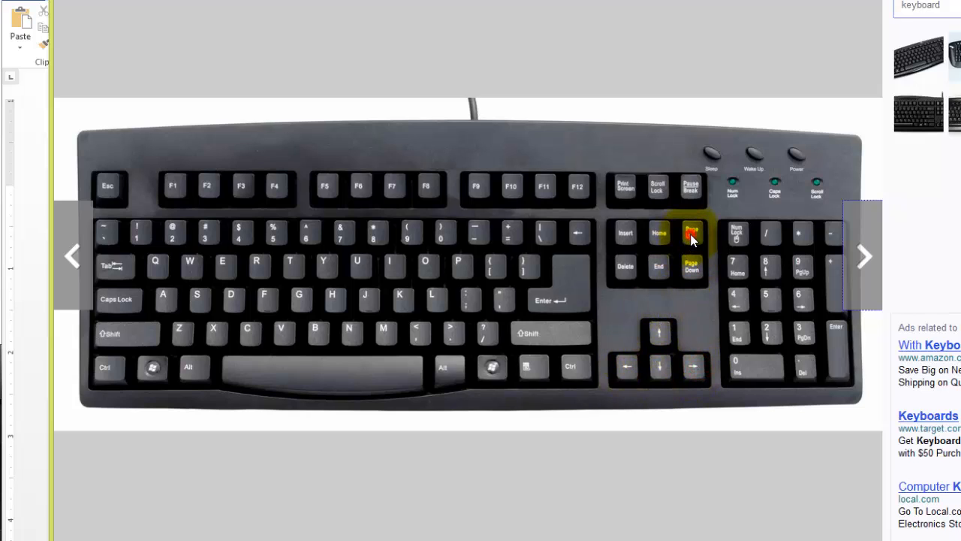
click(692, 268)
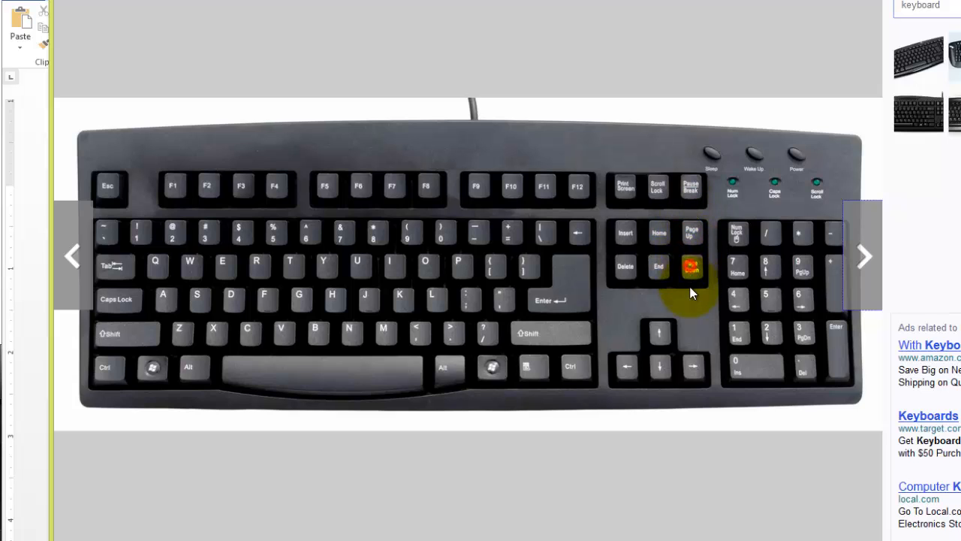
click(661, 238)
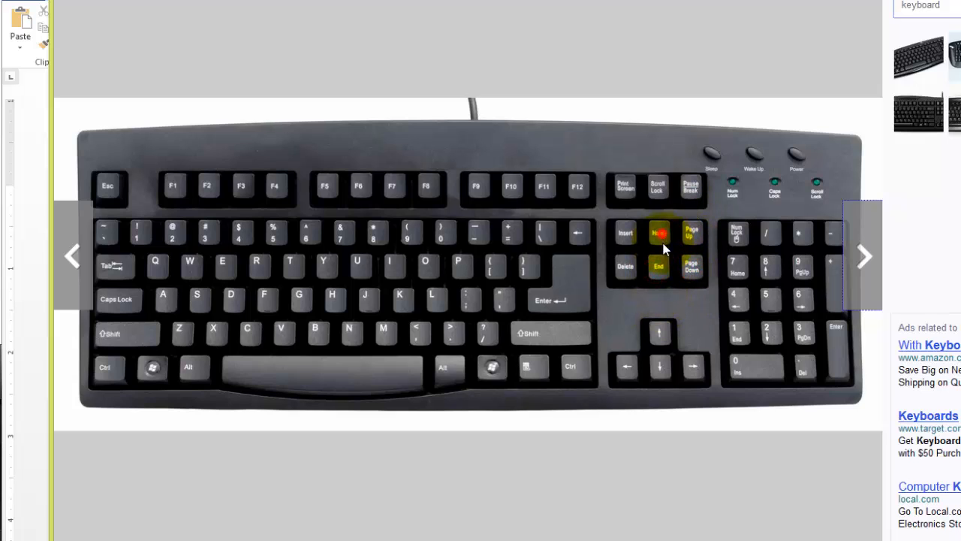
click(700, 244)
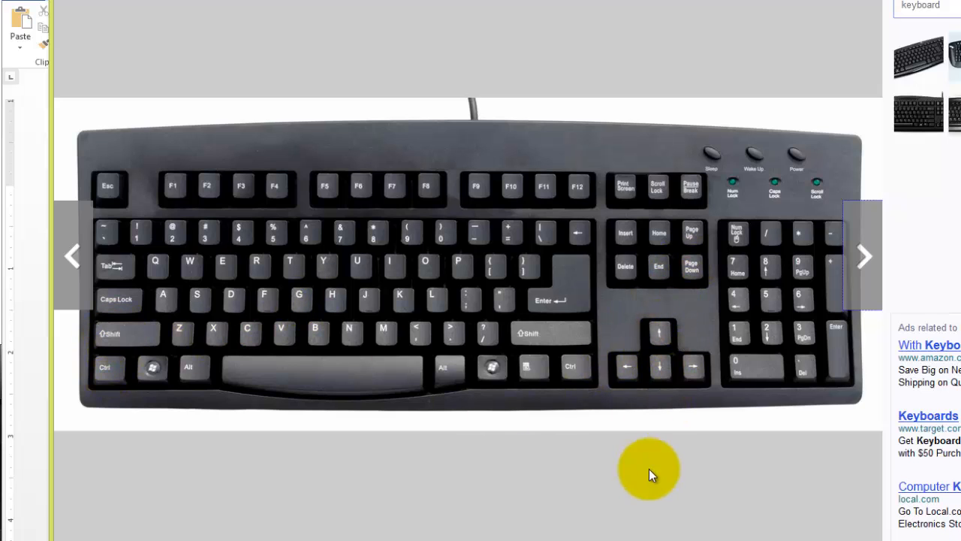
click(655, 334)
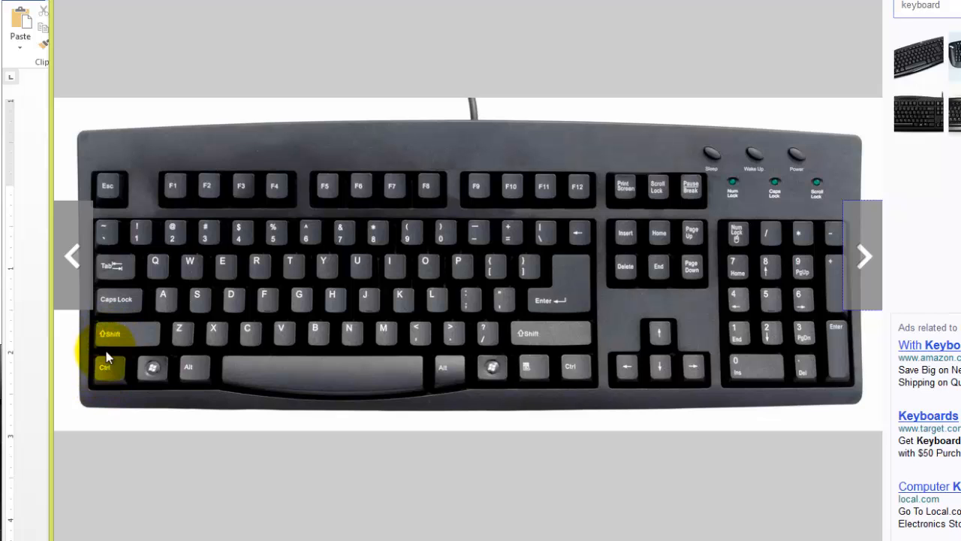
click(109, 371)
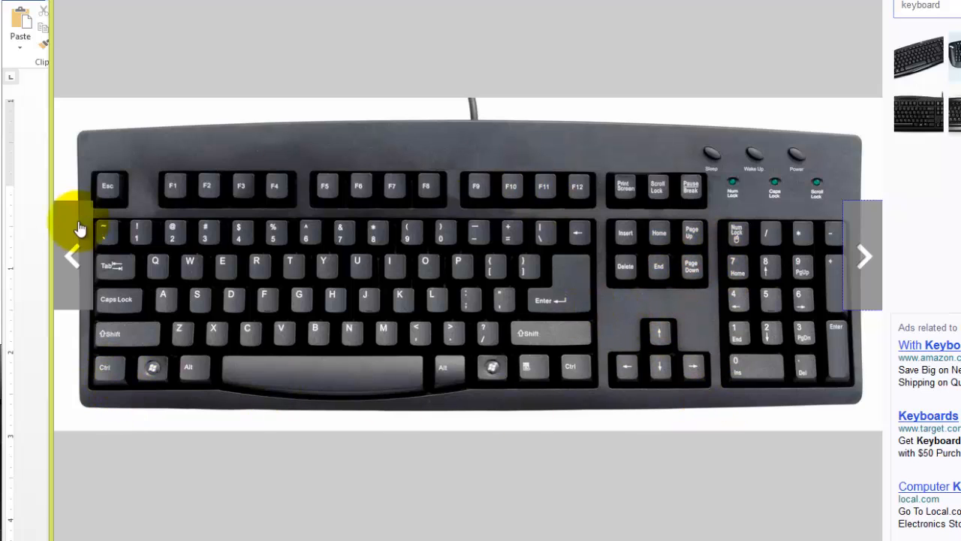
Return to the Word document and move the insertion point within the first paragraph by single lines and characters in all four directions.
click(24, 287)
click(362, 309)
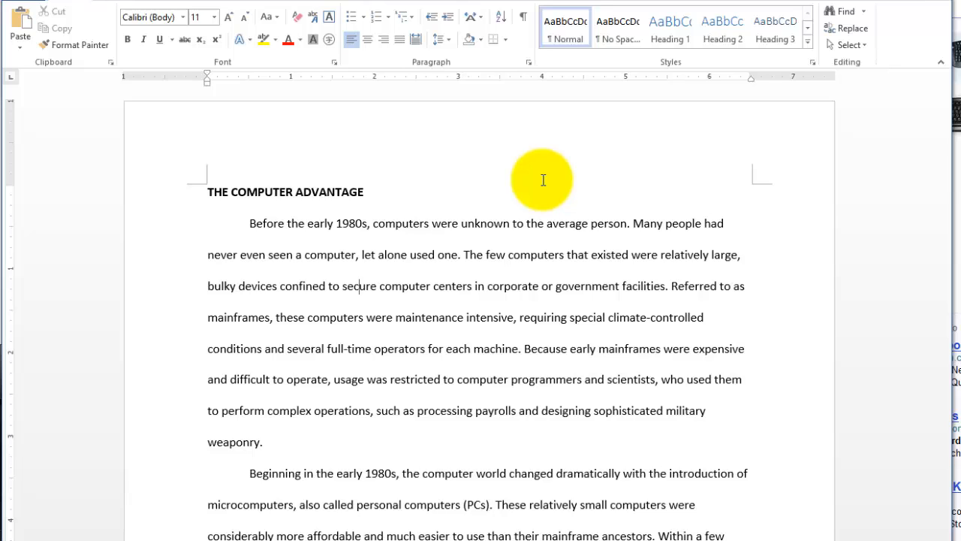
key(Up)
key(Up)
key(Down)
key(Down)
key(Down)
key(Down)
key(Down)
key(Left)
key(Left)
key(Left)
key(Right)
key(Right)
key(Right)
key(Right)
key(Right)
key(Right)
key(Right)
Move the insertion point down one screen at a time to the Human Genome Project passage on the second page.
key(ctrl+Home)
key(Page_Down)
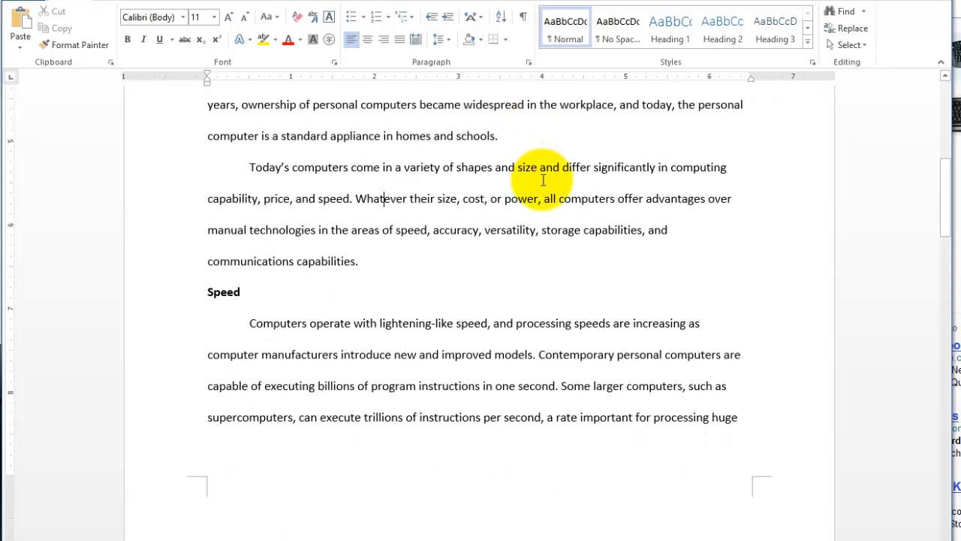
key(Page_Down)
key(Page_Down)
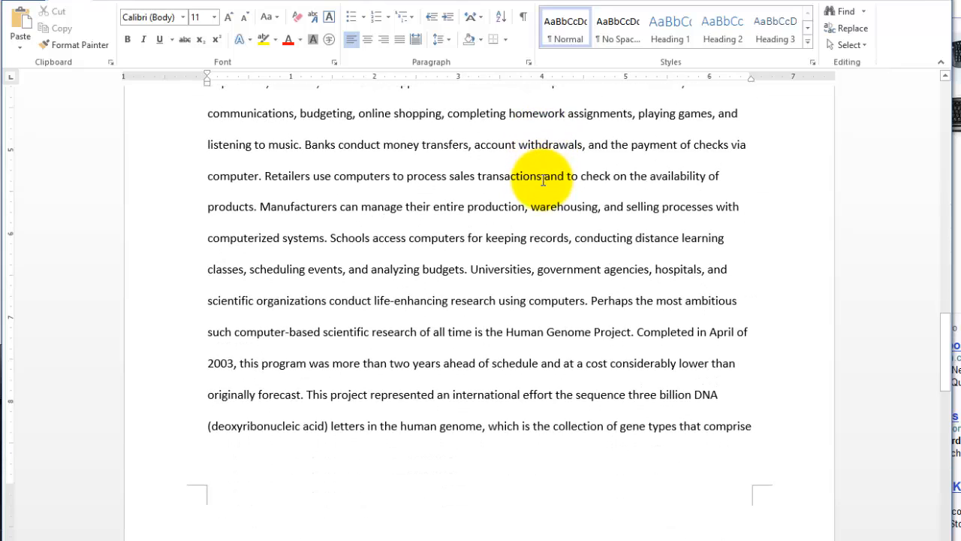
Move the insertion point down one screen at a time to the last page, back up by screens, and return to the document's beginning.
key(Page_Up)
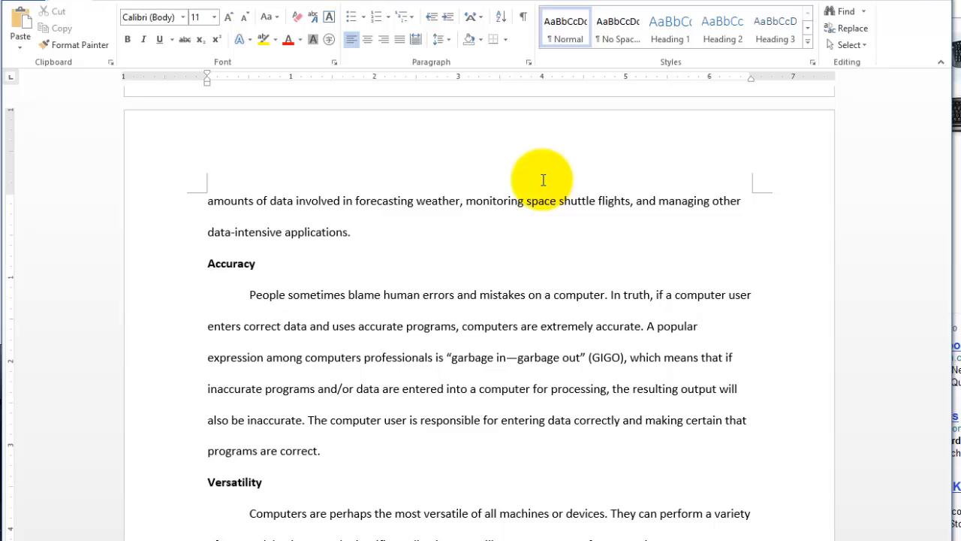
scroll(543, 180, up, 5)
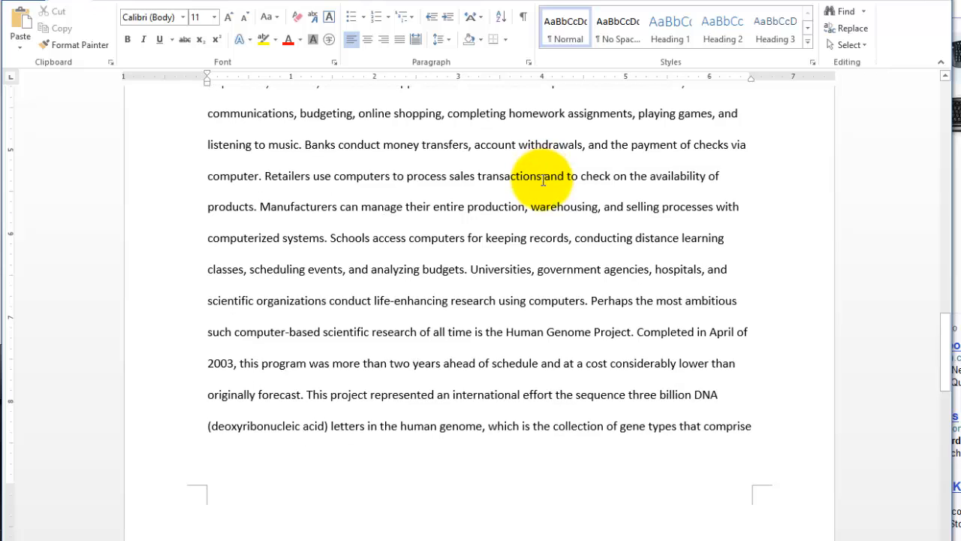
scroll(543, 180, down, 5)
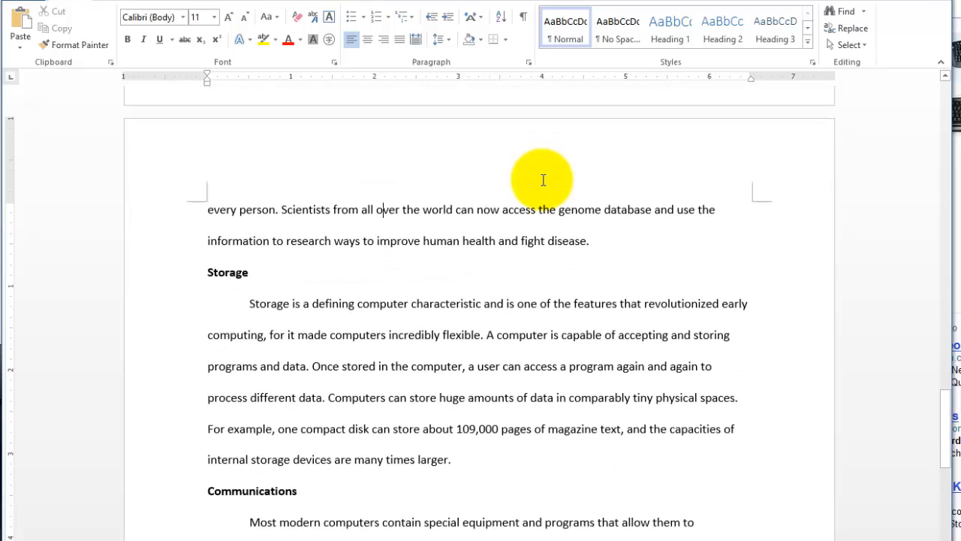
scroll(543, 180, down, 6)
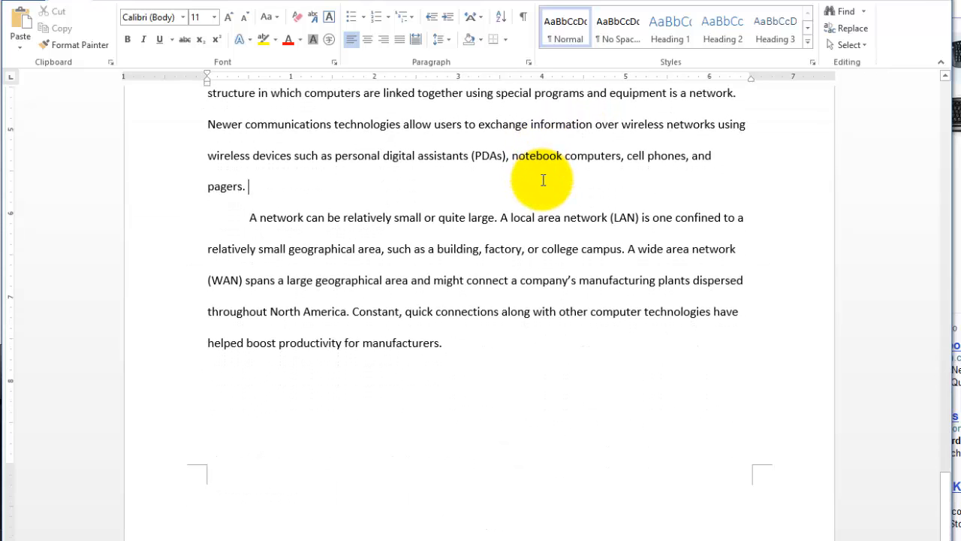
scroll(543, 180, up, 6)
scroll(543, 181, up, 15)
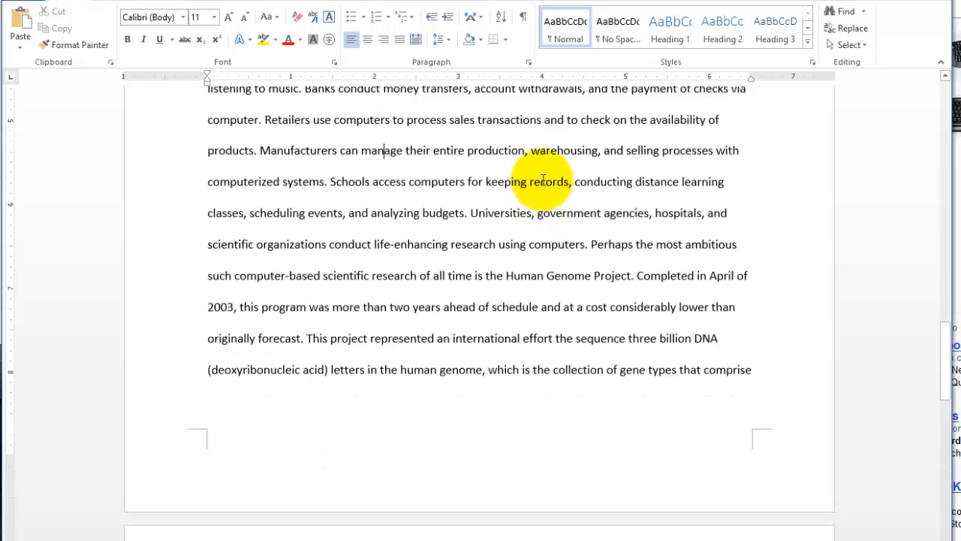
key(ctrl+Home)
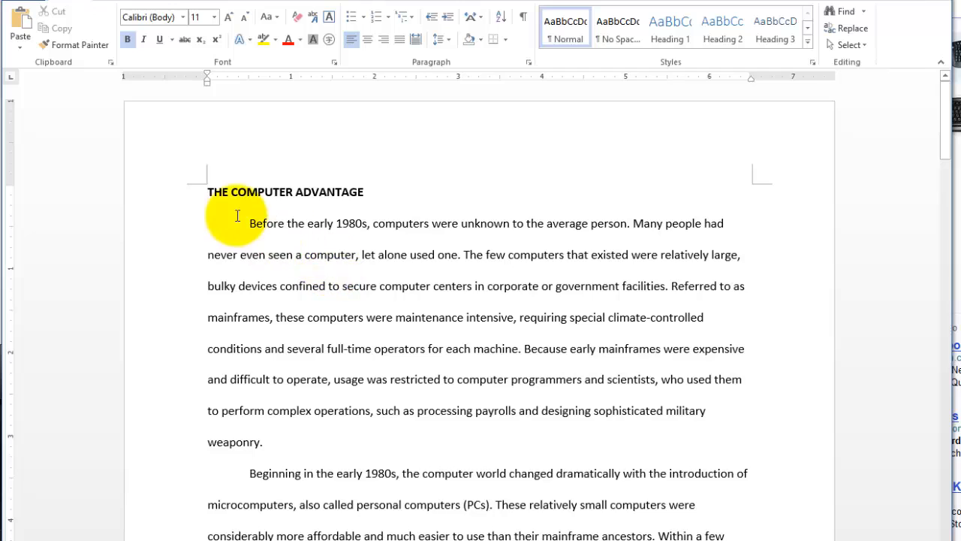
Highlight the heading THE COMPUTER ADVANTAGE and the line beginning "supercomputers, can execute" as page 1's first and last lines, and place the insertion point before "1980s".
drag(207, 192, 365, 206)
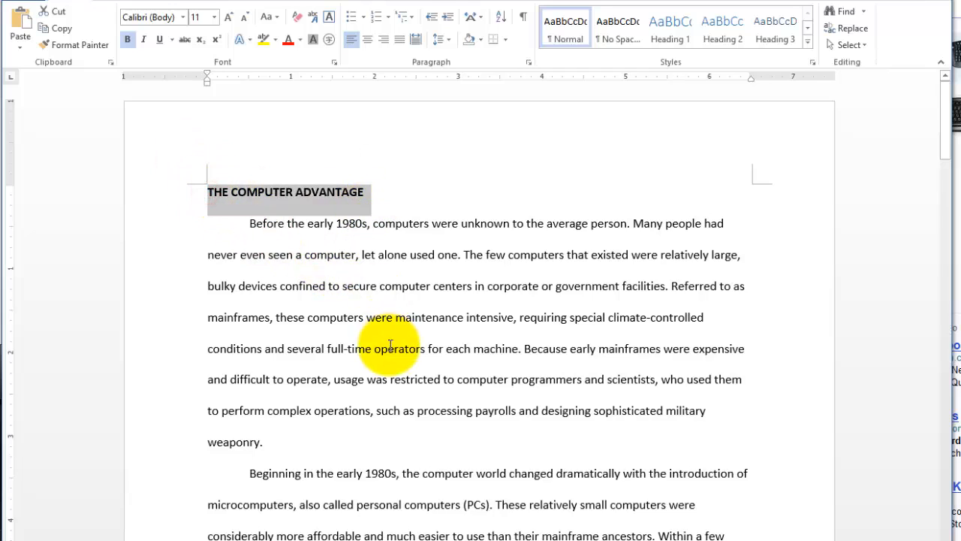
scroll(380, 365, down, 4)
scroll(390, 380, down, 2)
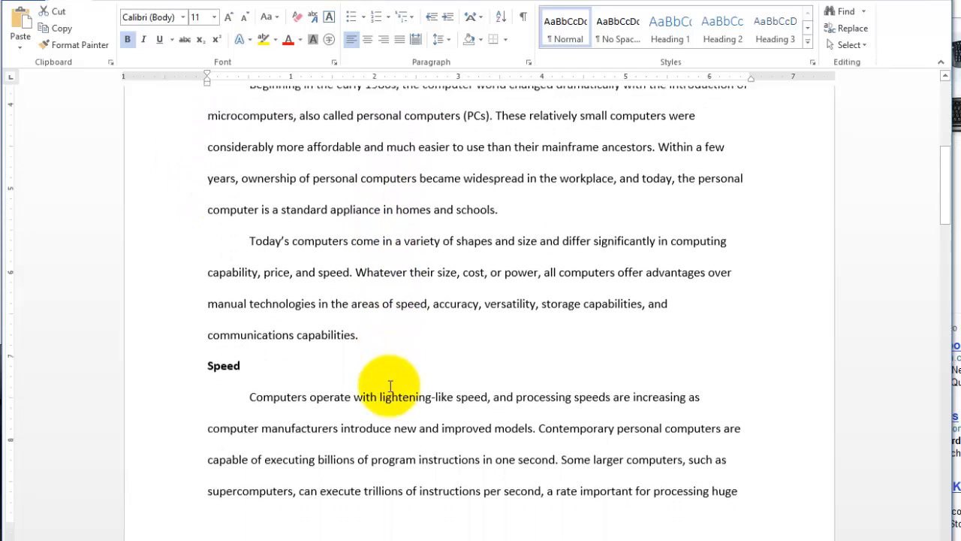
drag(232, 379, 350, 393)
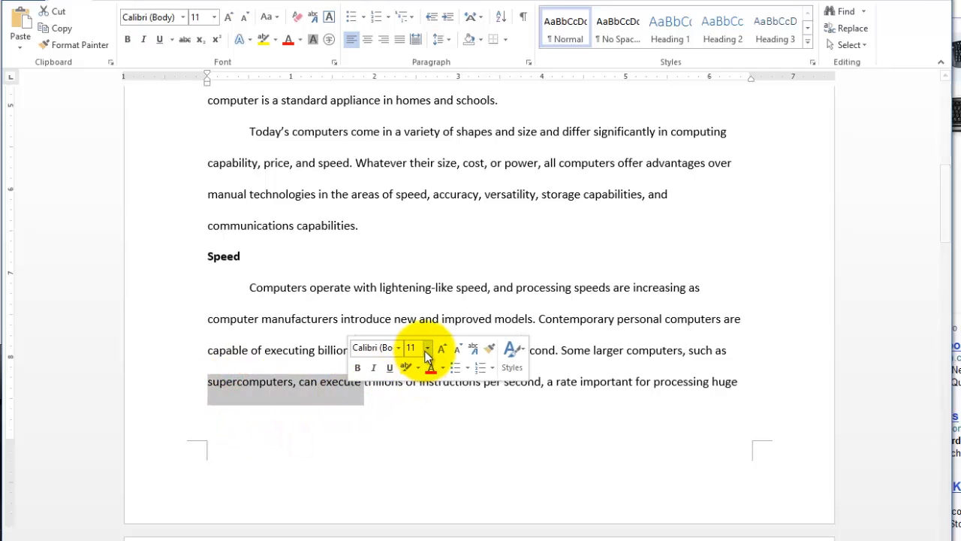
scroll(422, 339, up, 6)
click(332, 223)
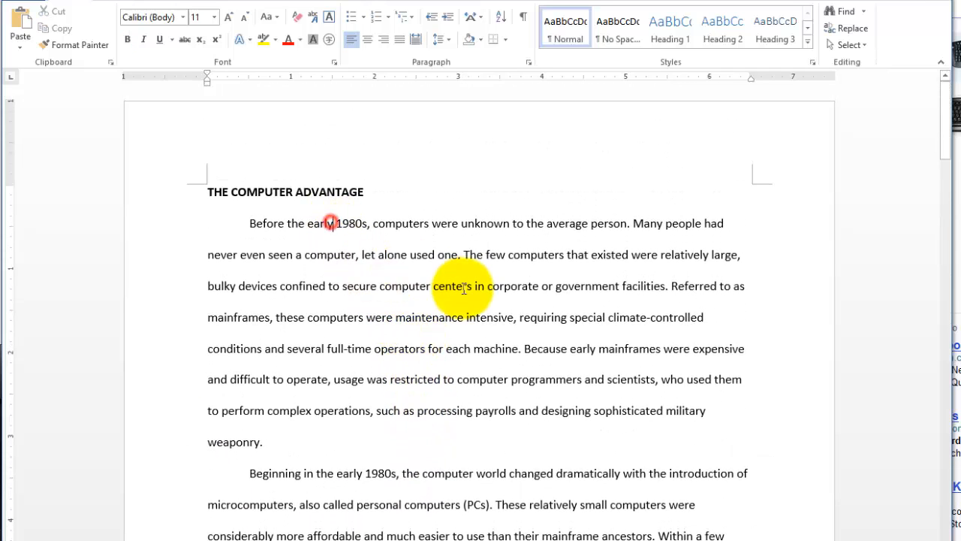
Highlight the passage starting "computer is a standard appliance" and the one from "even seen" to "complex operations", and clear the selection.
scroll(464, 287, down, 7)
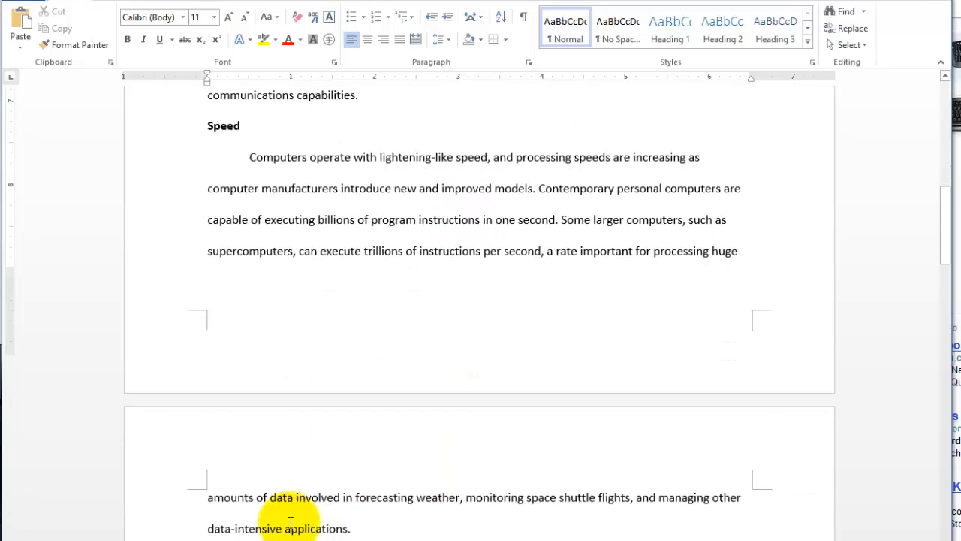
scroll(293, 481, down, 1)
scroll(330, 460, up, 2)
scroll(347, 463, up, 2)
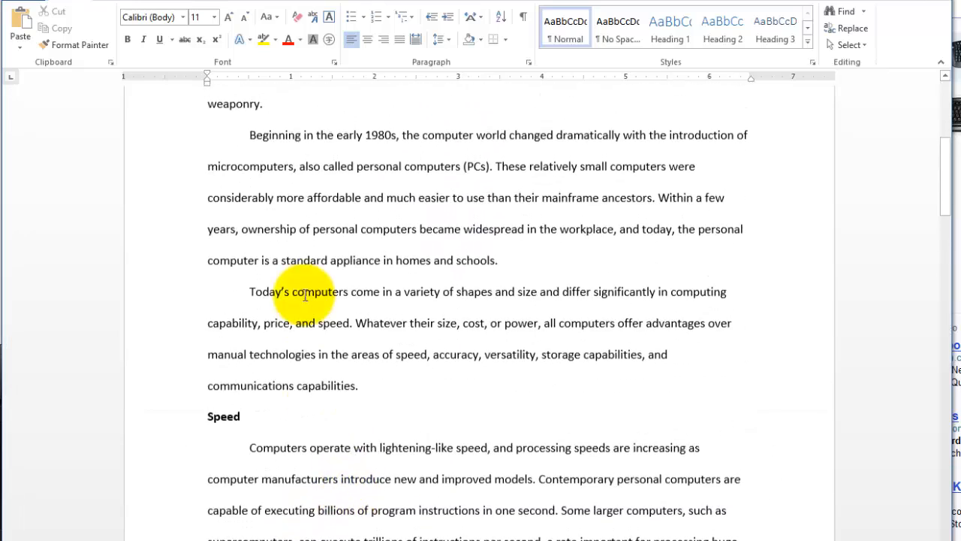
drag(221, 269, 391, 474)
scroll(365, 354, up, 3)
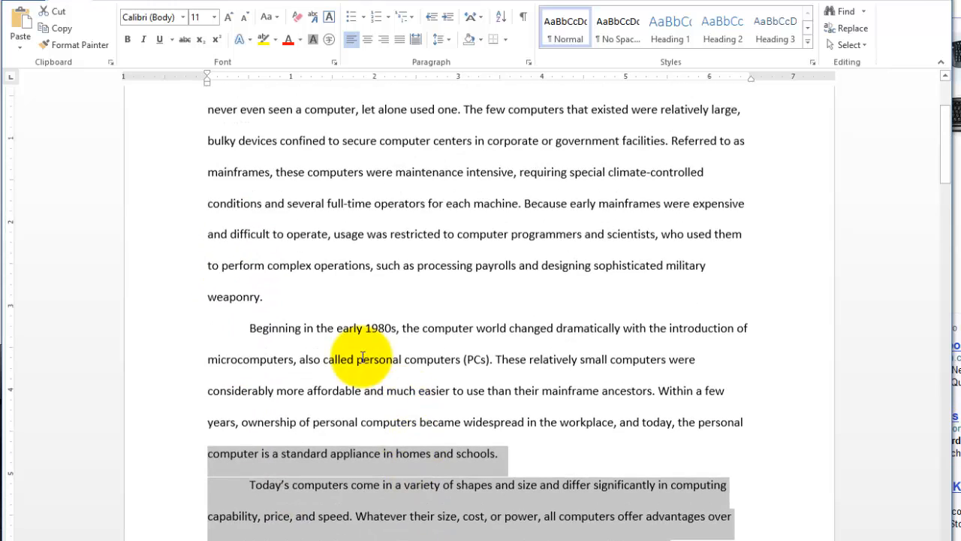
drag(252, 124, 316, 281)
scroll(456, 368, up, 2)
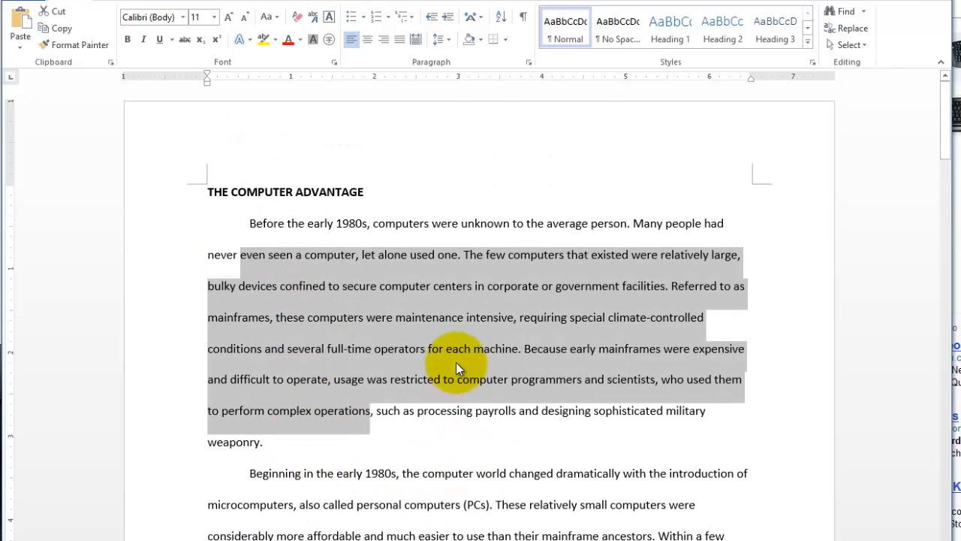
click(412, 269)
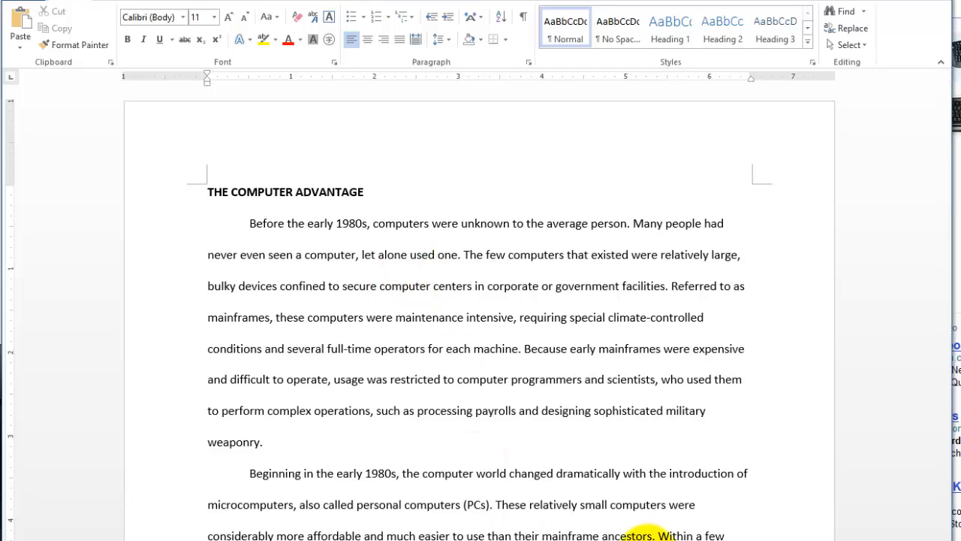
Highlight "Within a few", move the insertion point from before "1980s" down one screen, and highlight "years, ownership" where the new screen starts.
drag(662, 535, 726, 536)
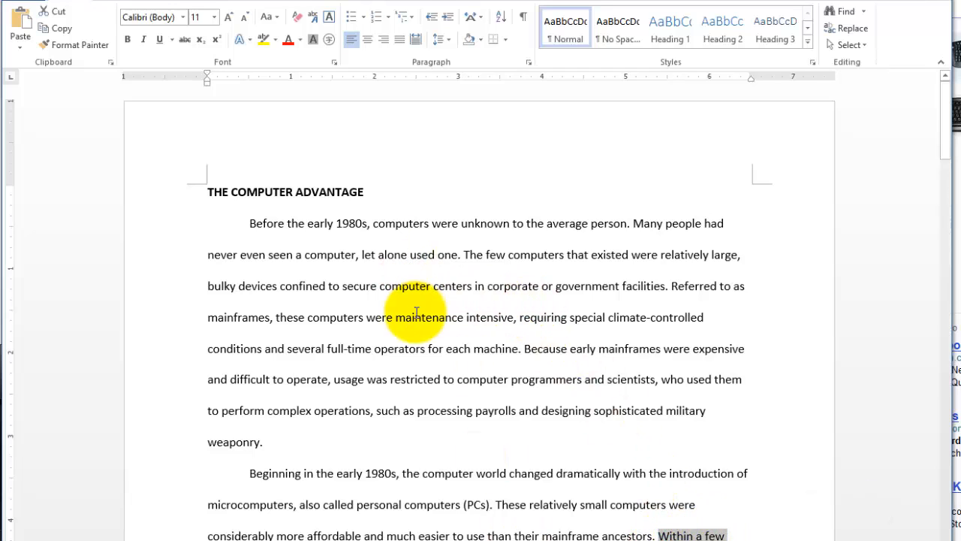
click(336, 221)
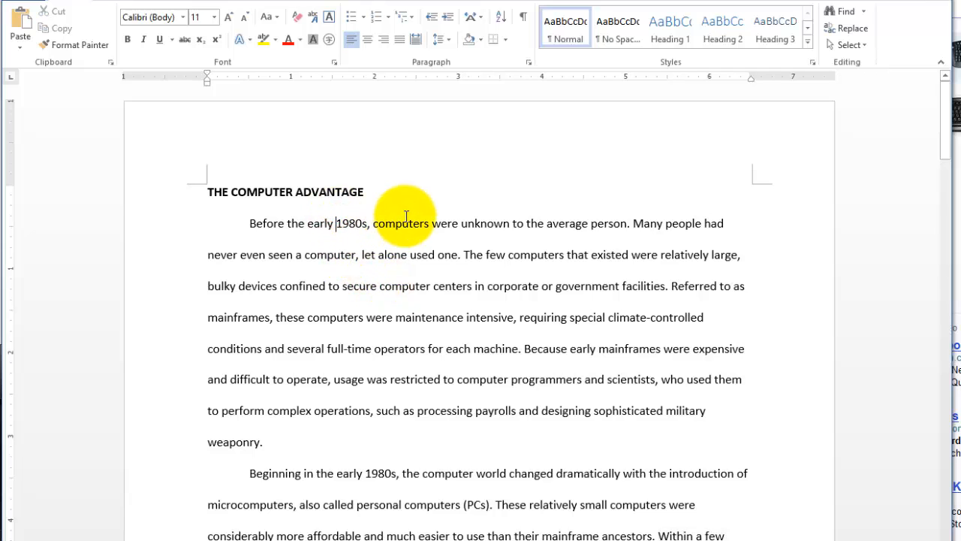
scroll(402, 214, down, 5)
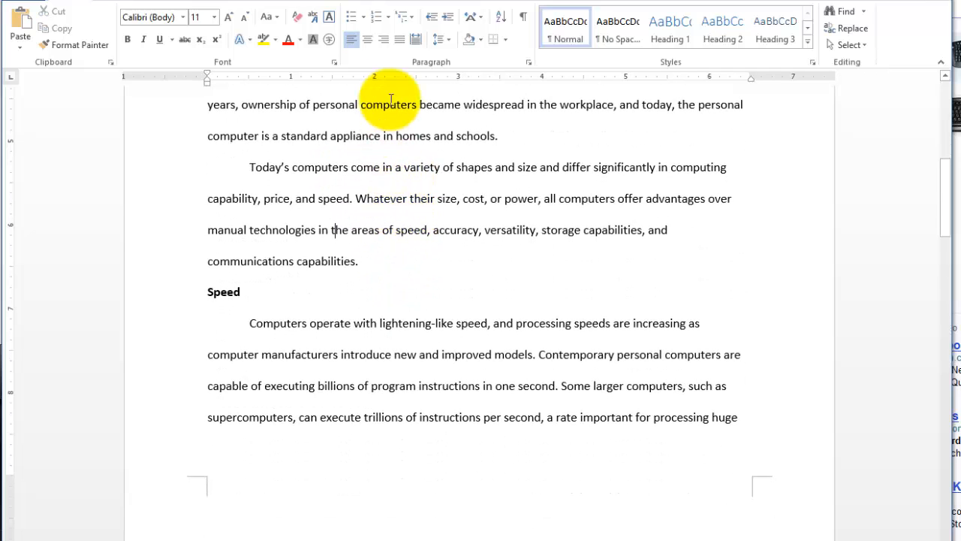
drag(208, 104, 299, 105)
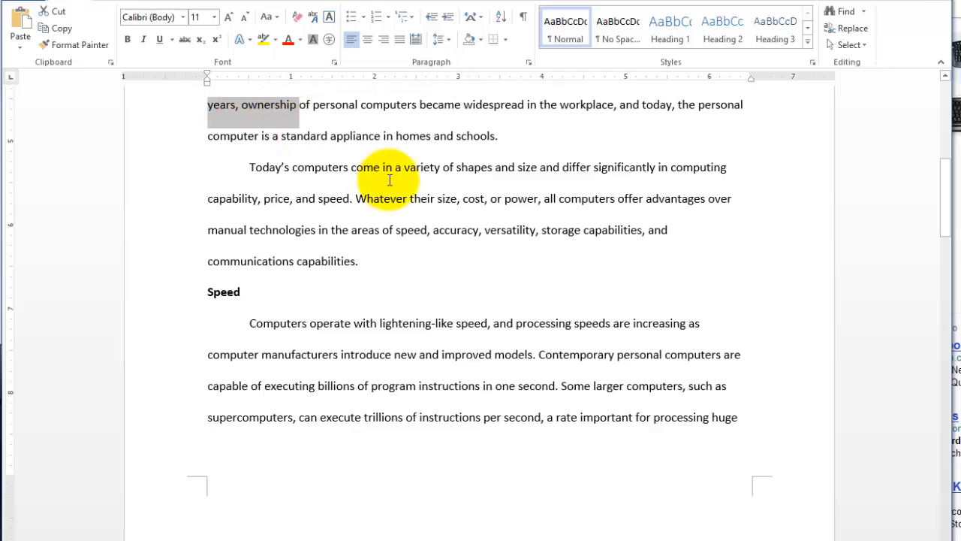
Highlight "Within a few" and "years, ownership of personal" at the screen break, clear the selection, and go back to the document's beginning.
scroll(451, 180, up, 1)
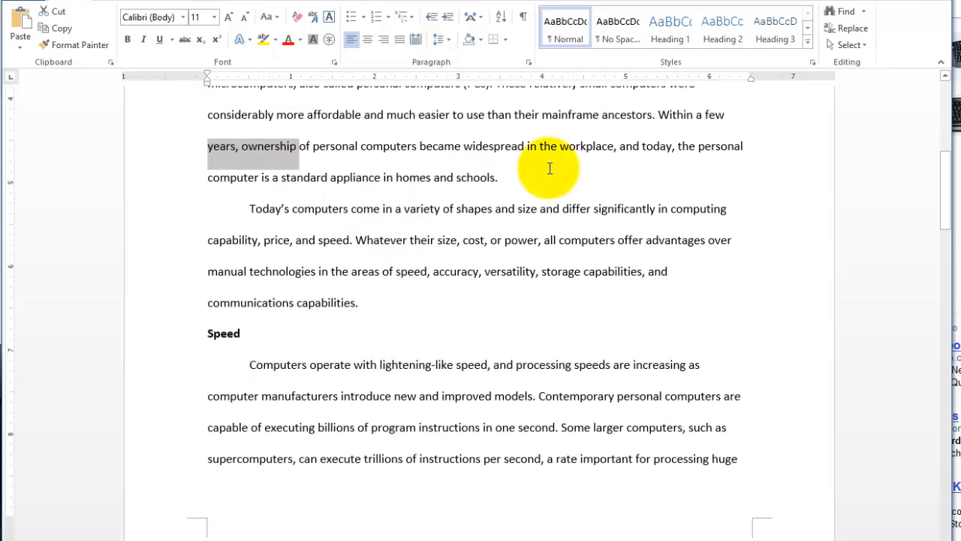
click(661, 114)
drag(704, 117, 725, 115)
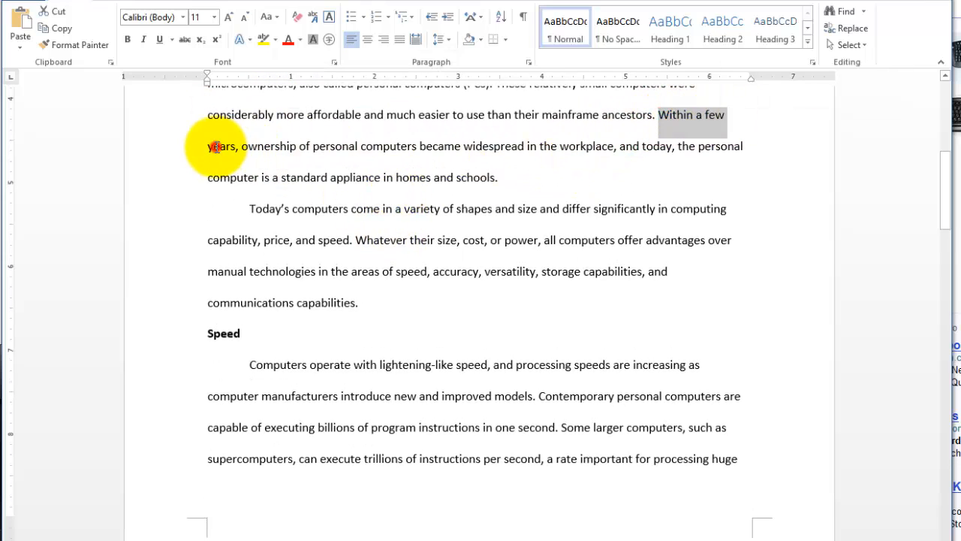
drag(209, 148, 361, 147)
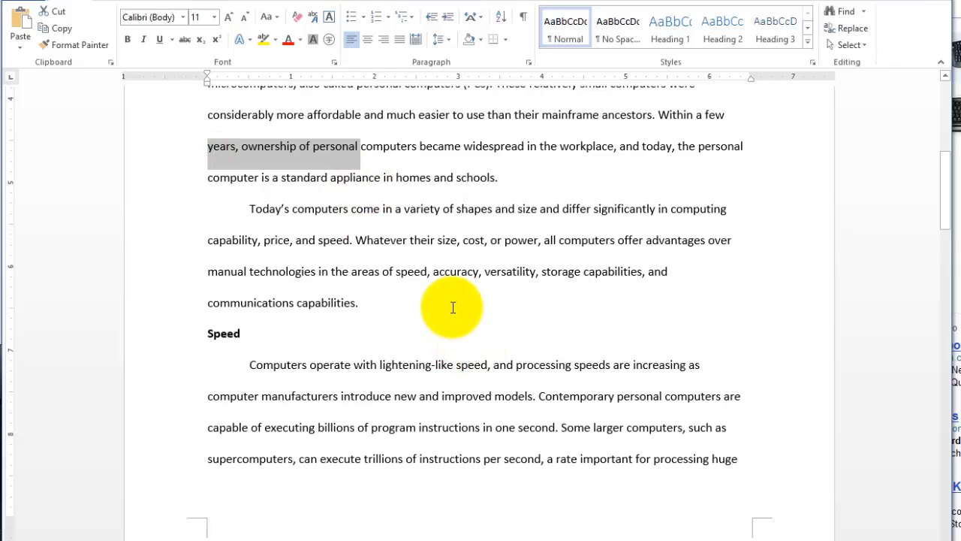
click(450, 272)
scroll(451, 267, up, 2)
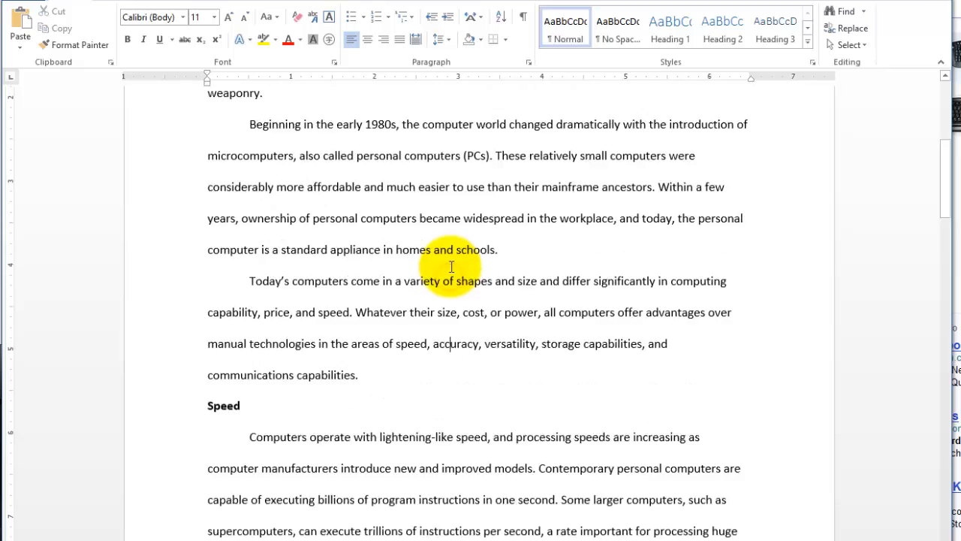
scroll(451, 266, up, 4)
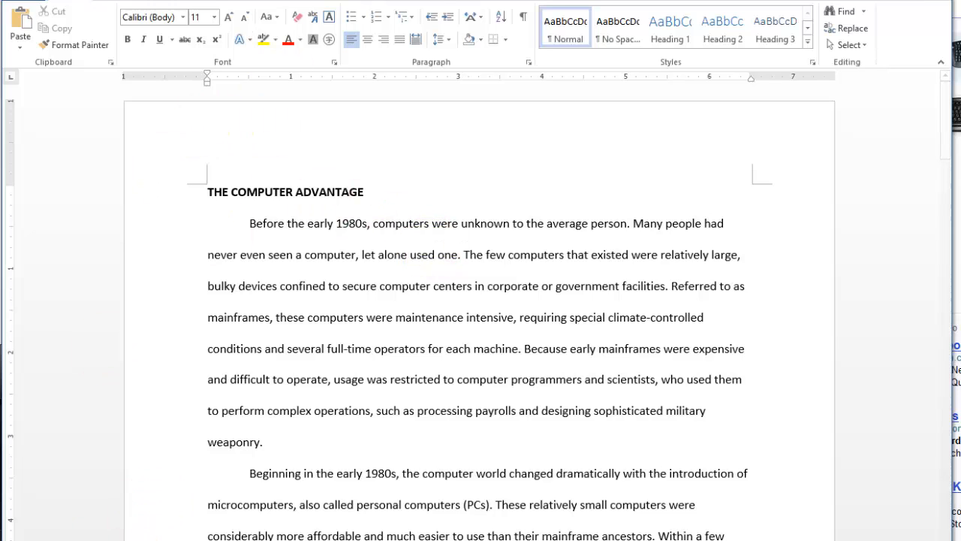
View the keyboard picture in the browser, return to the Word document, and move the insertion point one screen down and back up.
key(alt+Tab)
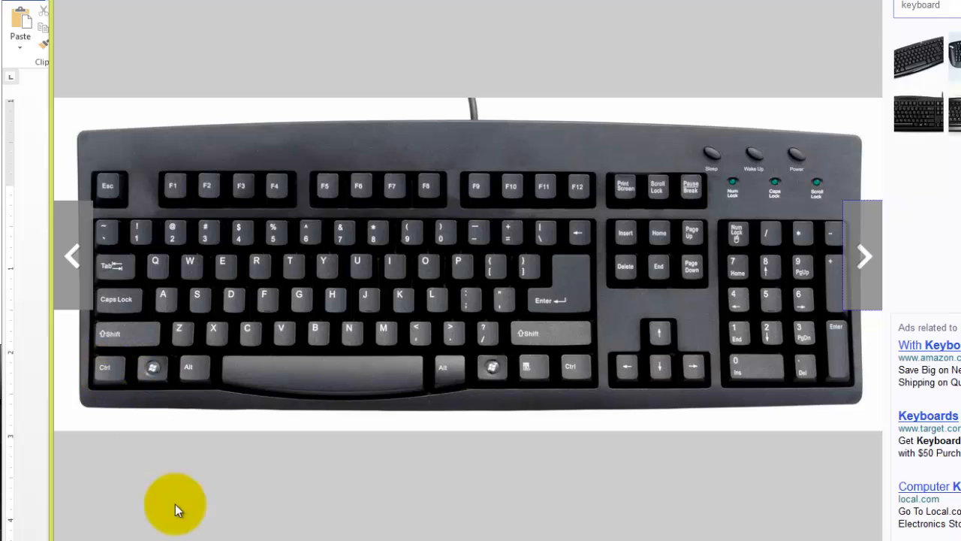
key(alt+Tab)
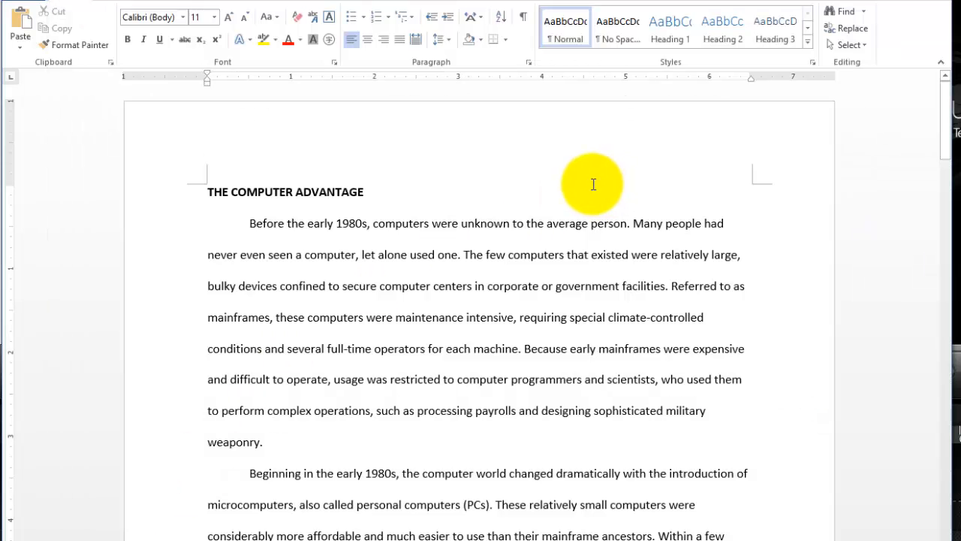
key(Page_Down)
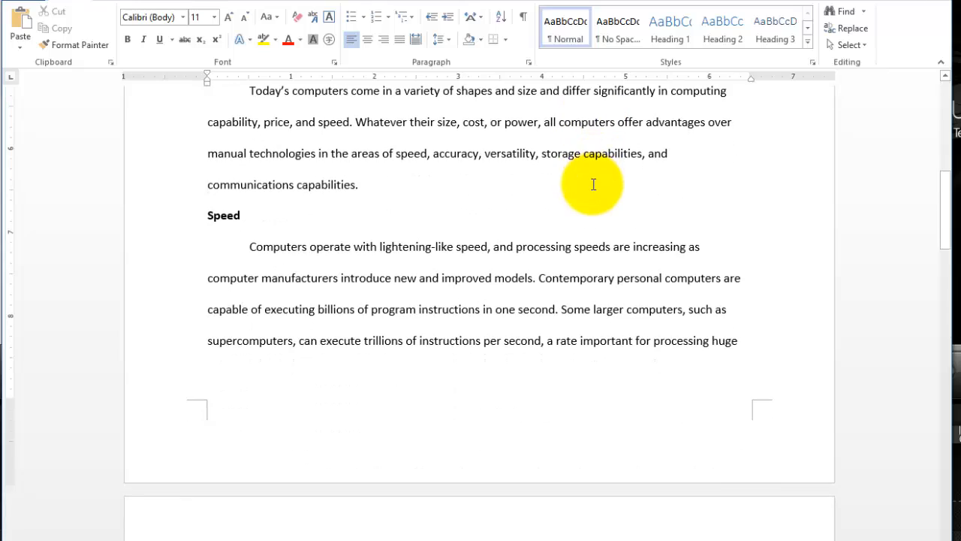
key(Page_Up)
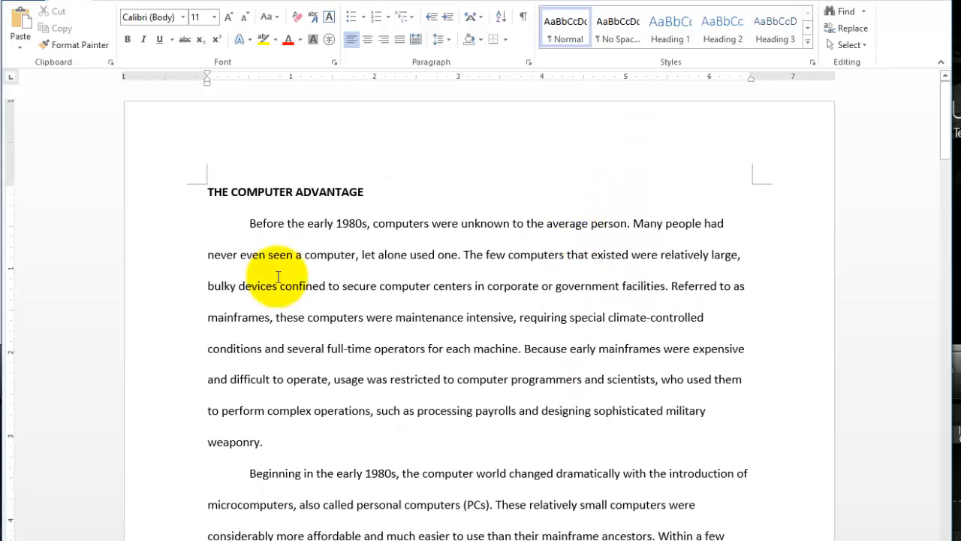
Place the insertion point before "a computer" in the first paragraph and move it down line by line to the start of "and difficult to operate".
click(298, 254)
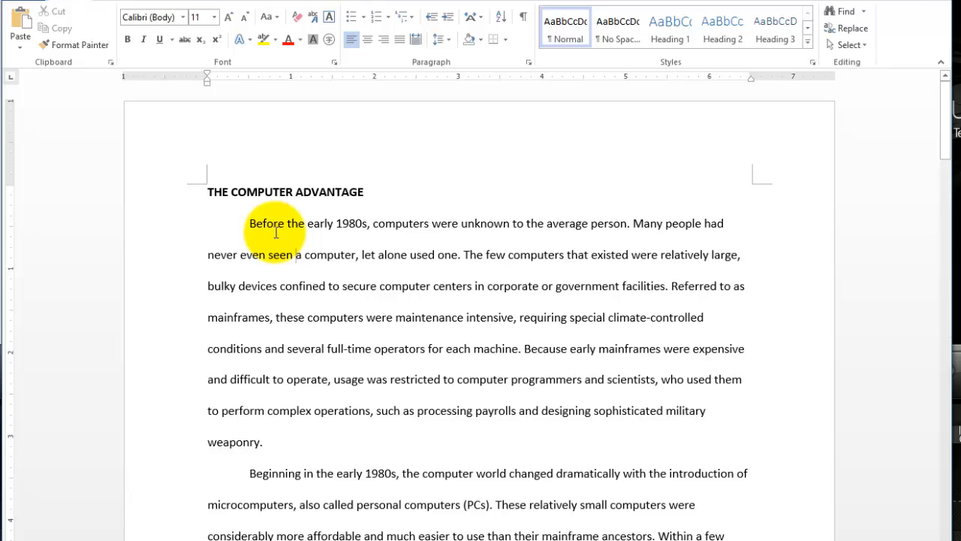
key(Page_Down)
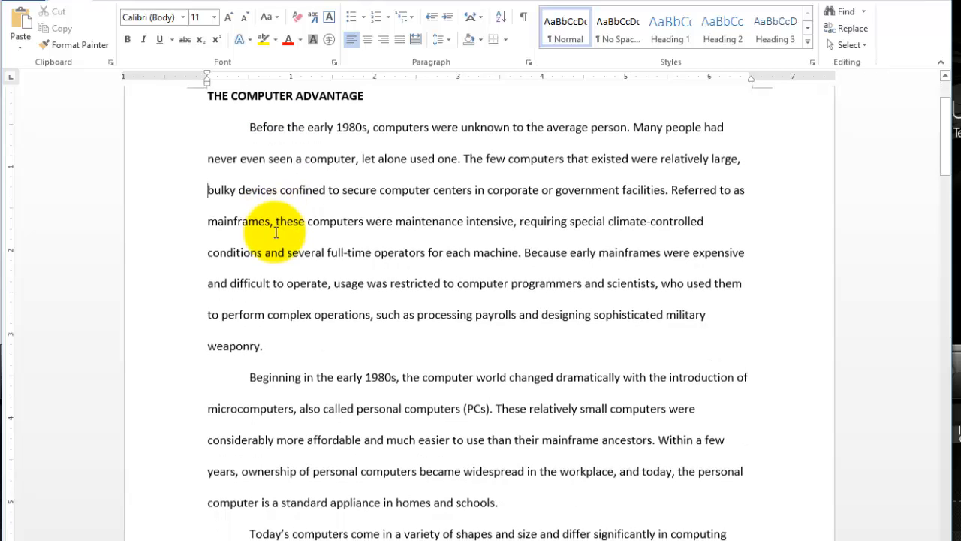
key(Down)
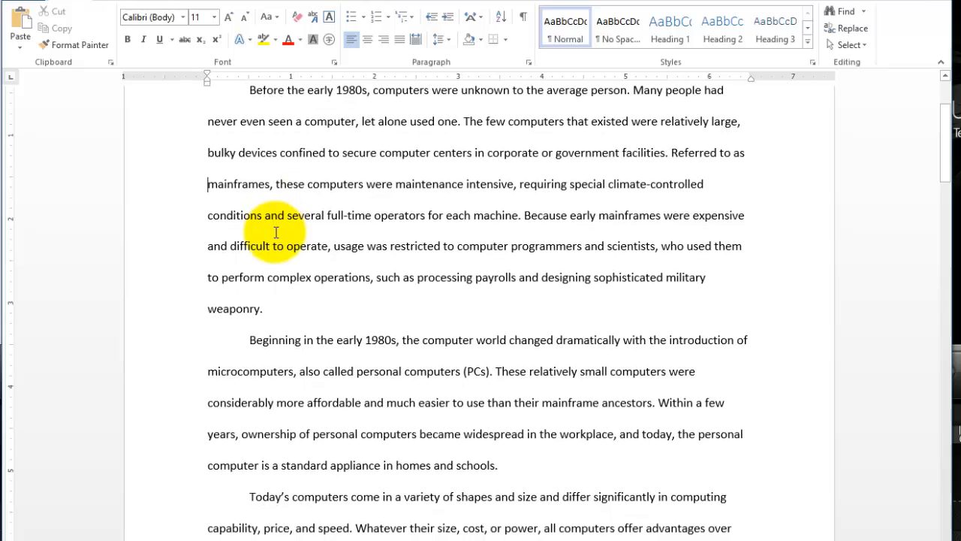
key(Down)
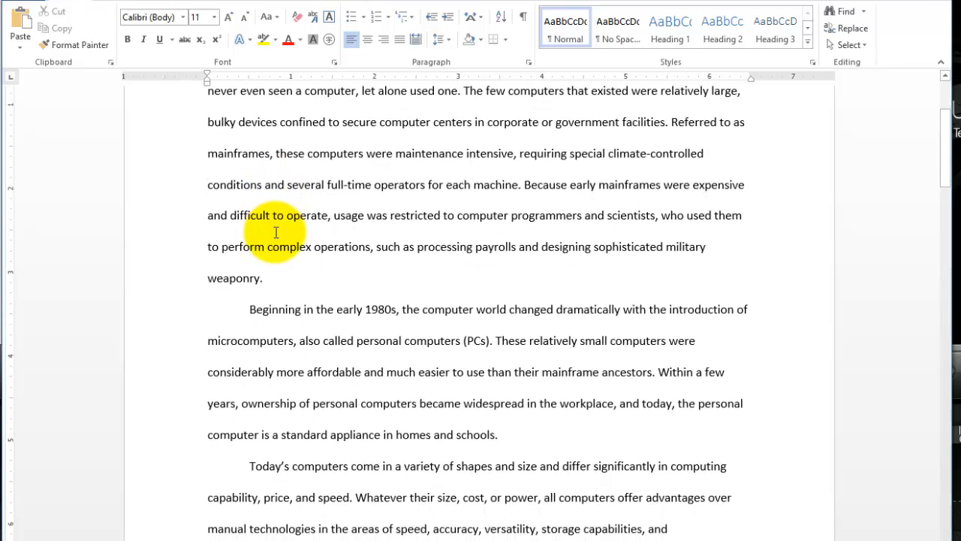
key(Down)
scroll(315, 237, up, 2)
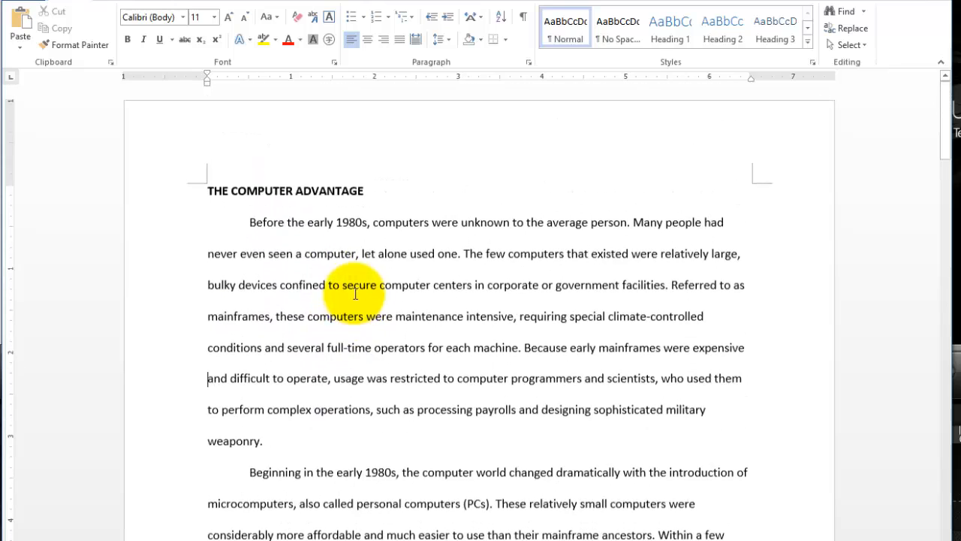
Place the insertion point in the heading THE COMPUTER ADVANTAGE and move it to the start of the paragraph below.
click(319, 191)
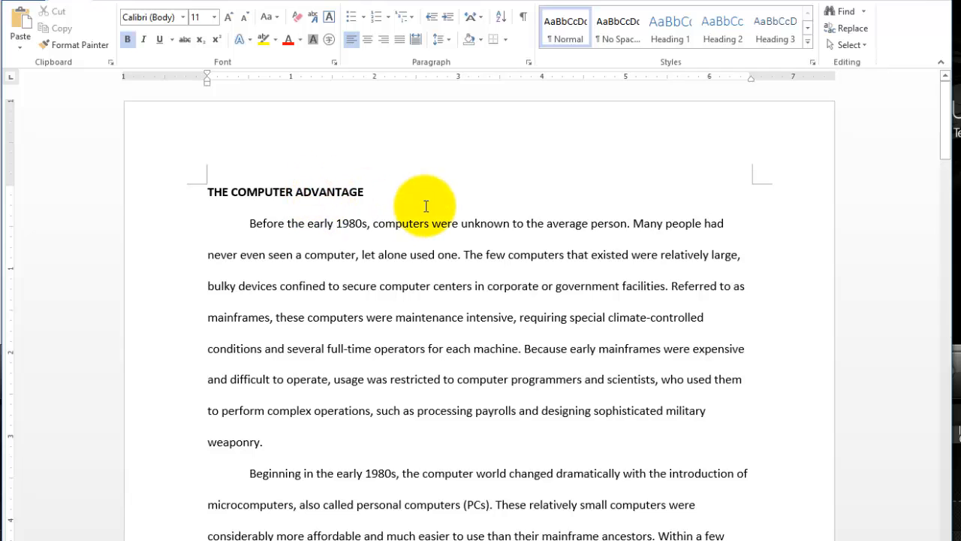
key(ctrl+Down)
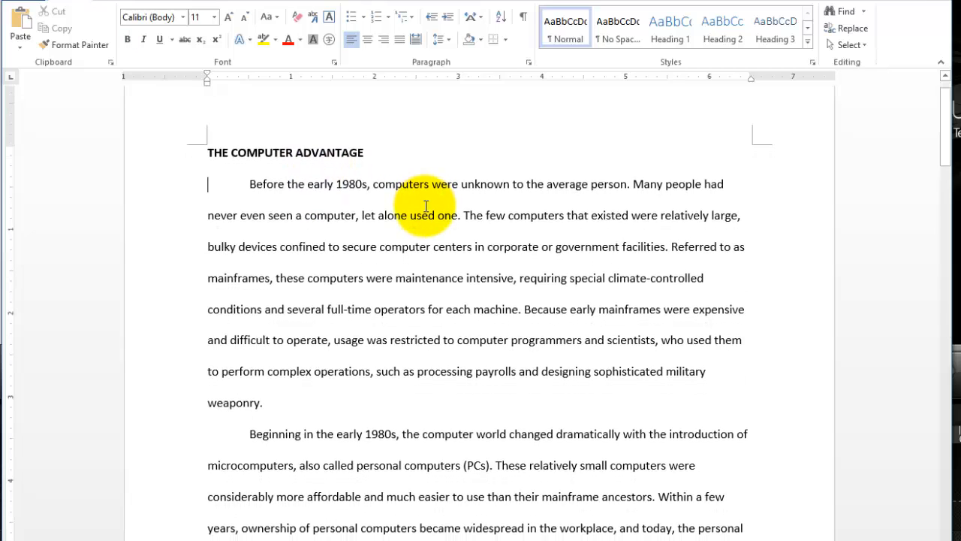
Move the insertion point to the beginning of the document, extend the selection one screen down, and return to the beginning.
key(ctrl+Up)
key(Down)
key(Down)
key(ctrl+Home)
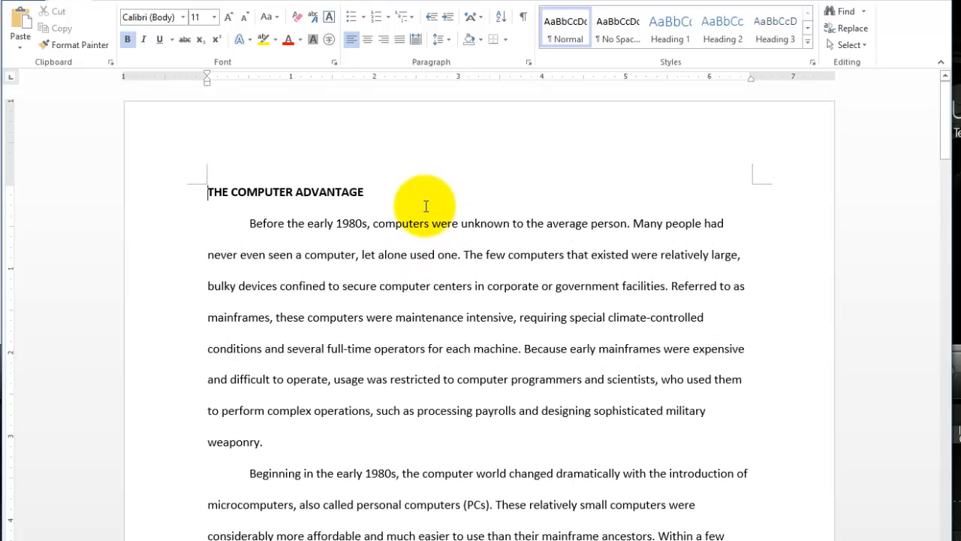
key(shift+Page_Down)
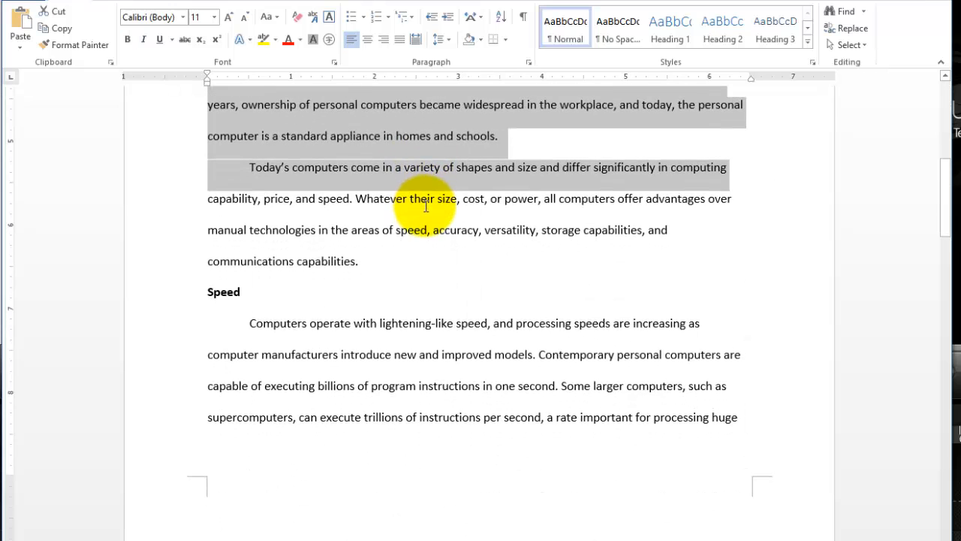
key(ctrl+Home)
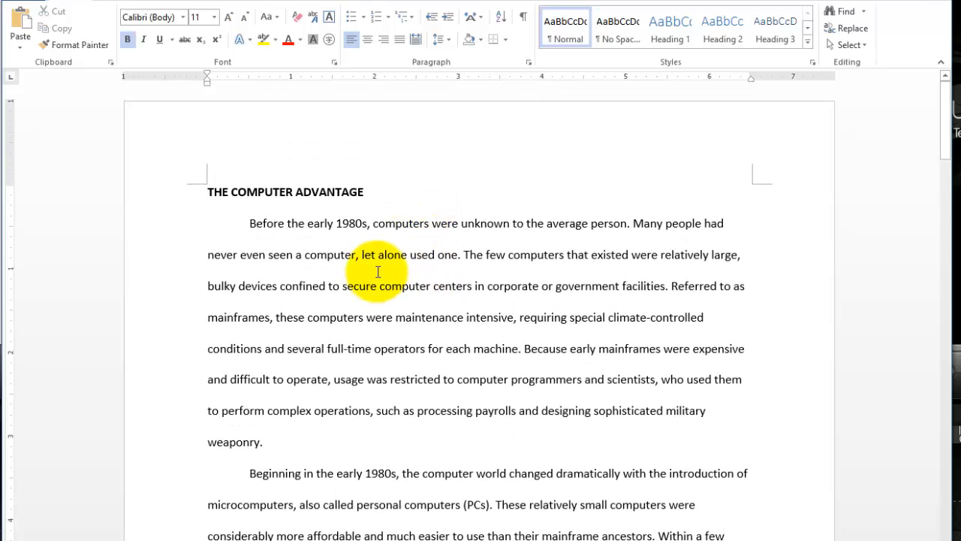
Place the insertion point at the end of the heading THE COMPUTER ADVANTAGE and move it down into the first paragraph.
double_click(376, 259)
click(397, 187)
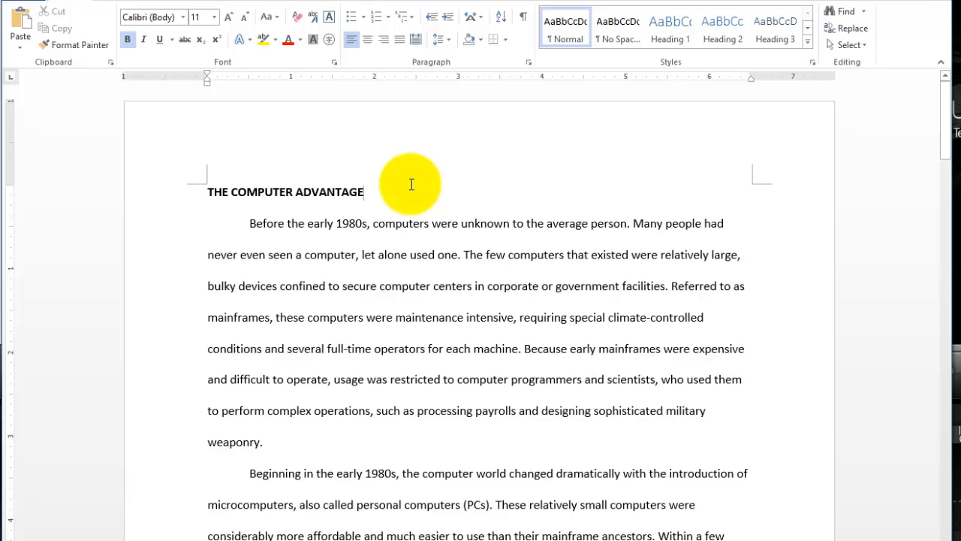
key(ctrl+Down)
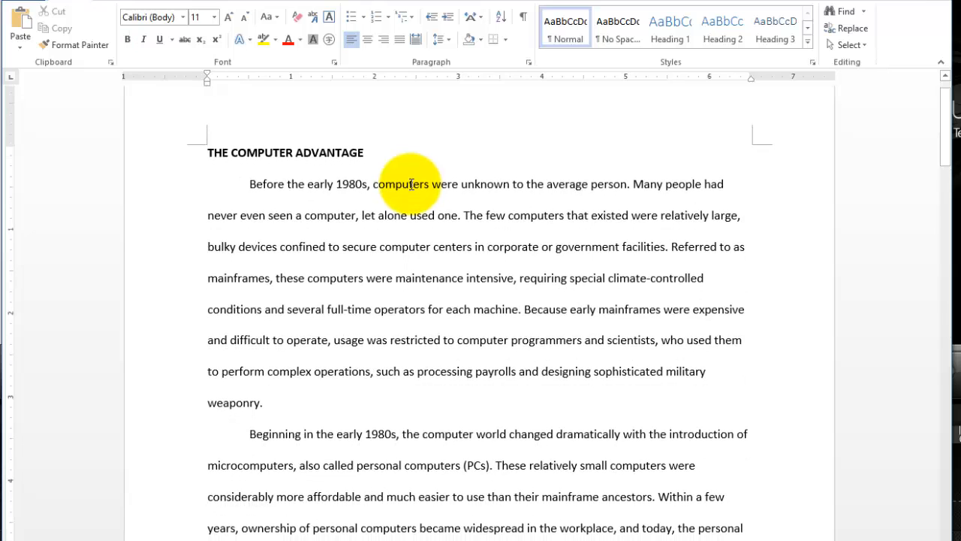
key(Down)
key(Down)
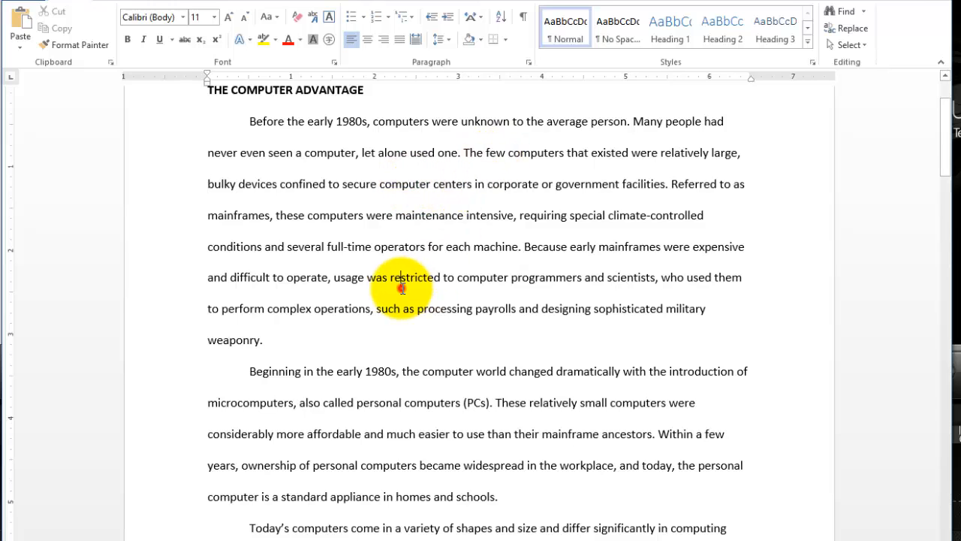
scroll(402, 288, down, 3)
scroll(403, 289, up, 5)
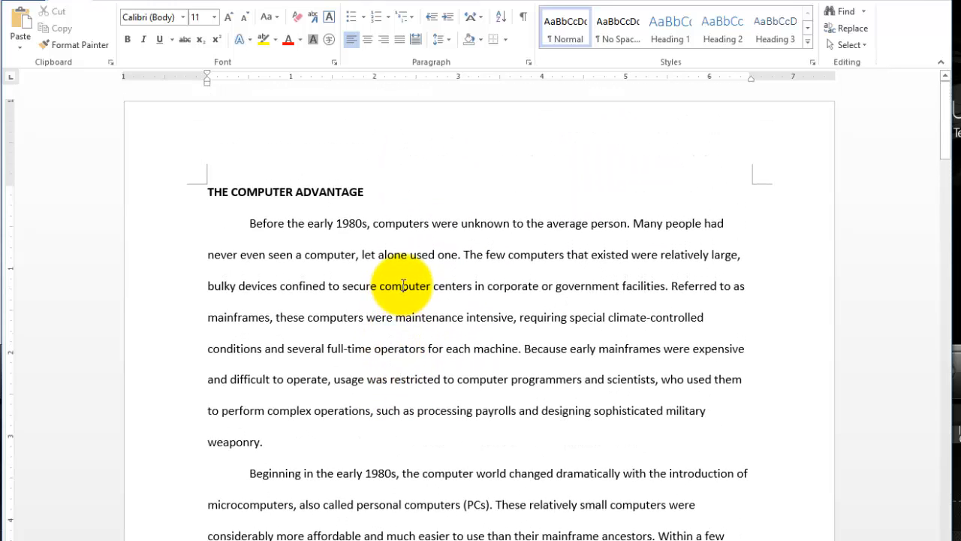
Select about one screen of text from the end of the heading THE COMPUTER ADVANTAGE, then clear the selection.
click(365, 192)
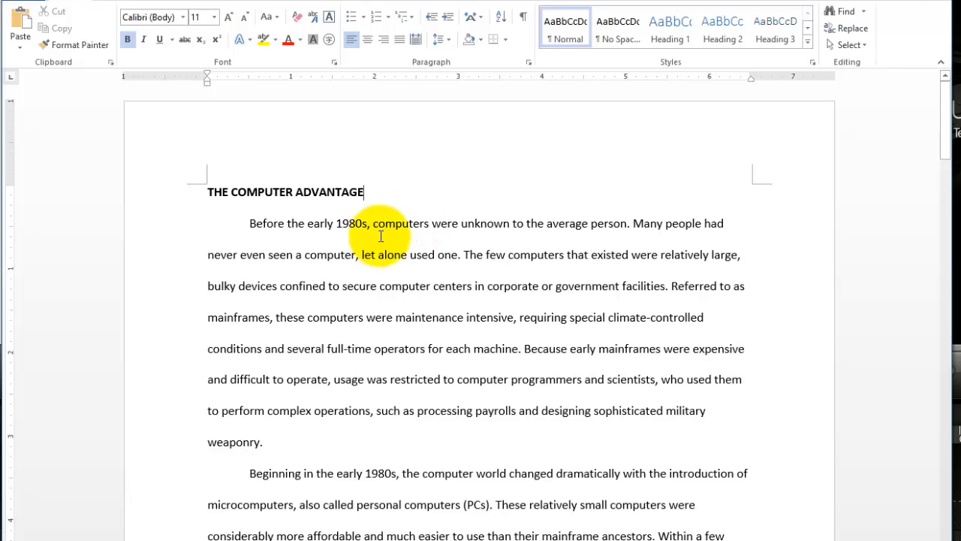
key(shift+Down)
key(shift+Down)
key(shift+Down)
key(shift+Down)
key(shift+Down)
key(shift+Down)
key(shift+Down)
key(shift+Down)
key(shift+Down)
key(shift+Down)
key(shift+Down)
key(shift+Down)
key(shift+Down)
key(shift+Down)
key(shift+Down)
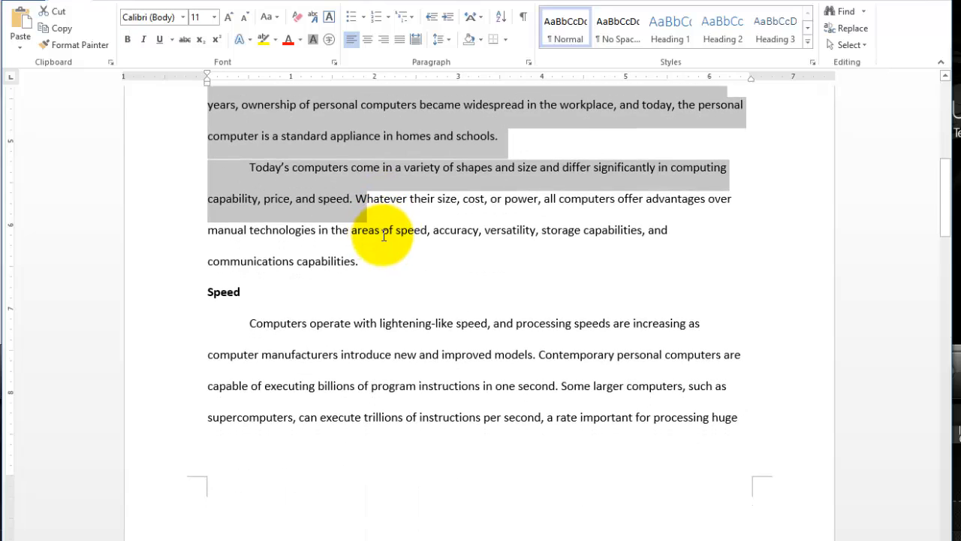
scroll(381, 240, up, 6)
click(240, 188)
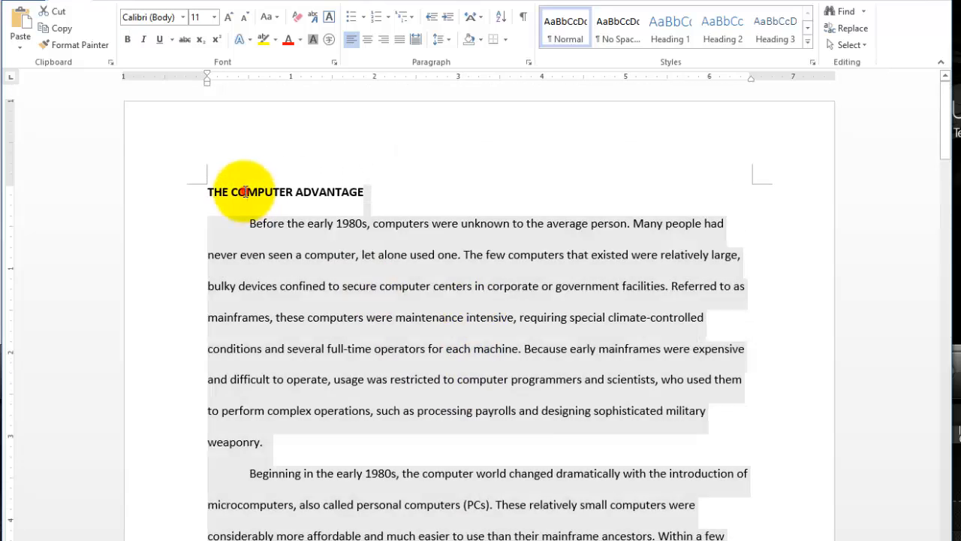
Move the insertion point from before "computer" in the first paragraph down to the paragraph under Communications, then return to the document's beginning.
click(305, 257)
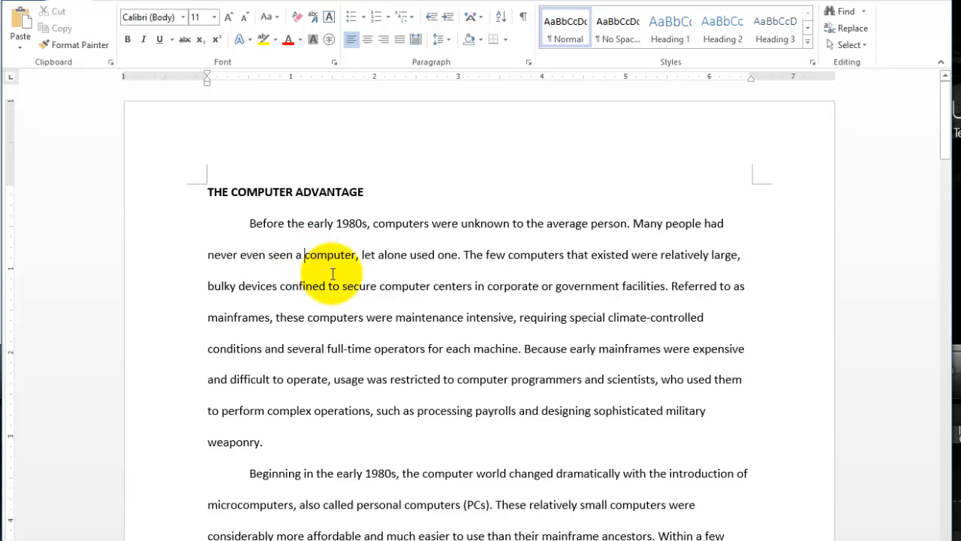
scroll(333, 274, down, 2)
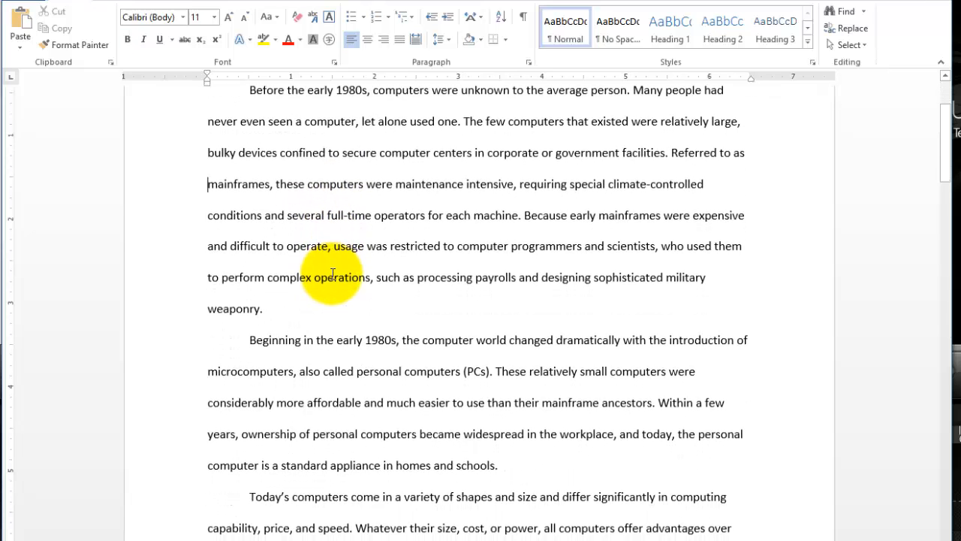
scroll(332, 275, down, 10)
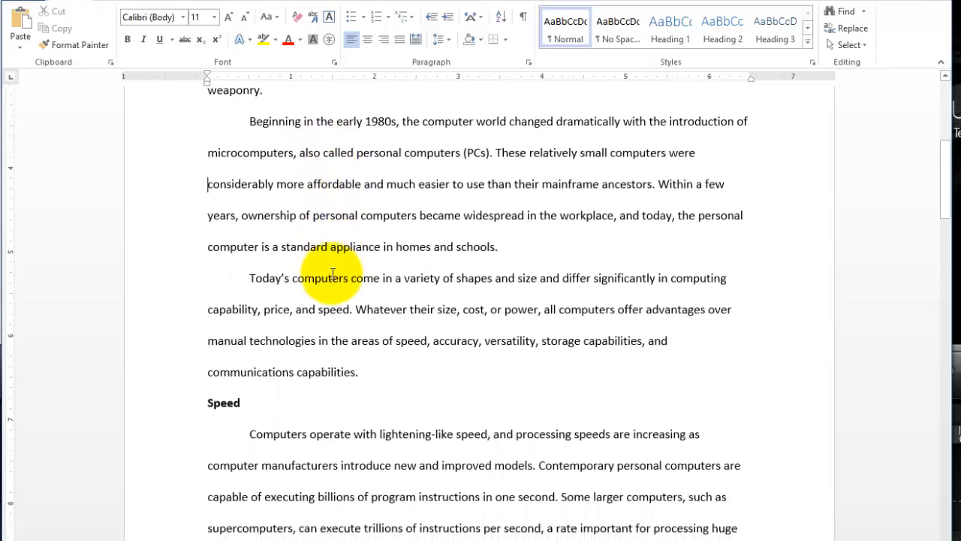
scroll(332, 274, down, 12)
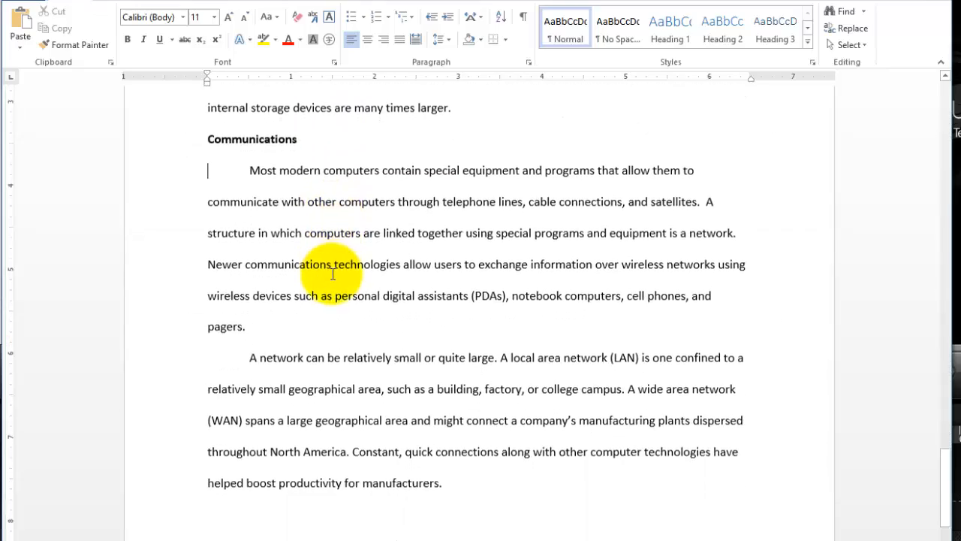
key(ctrl+Home)
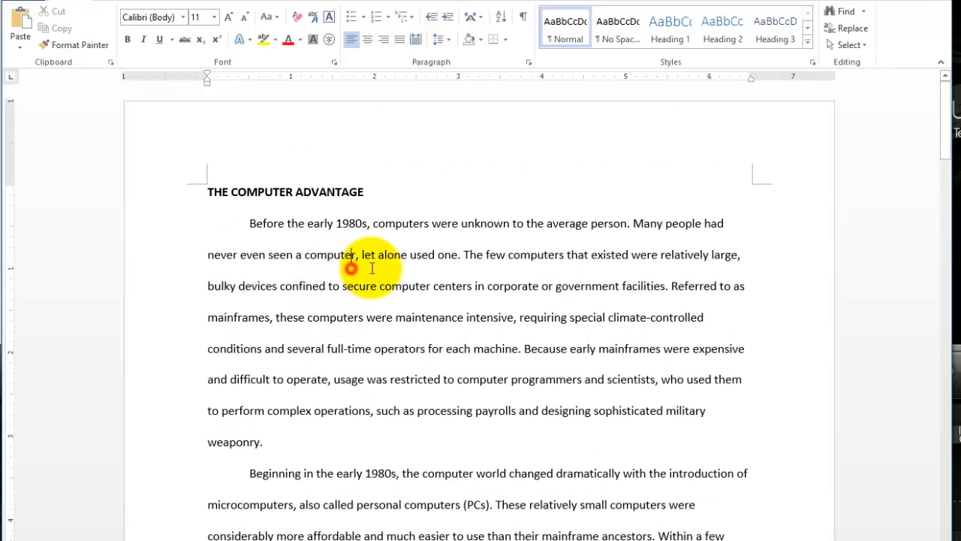
Place the insertion point at the end of the line ending "climate-controlled", move it back before that word, and move it character by character both ways.
click(399, 323)
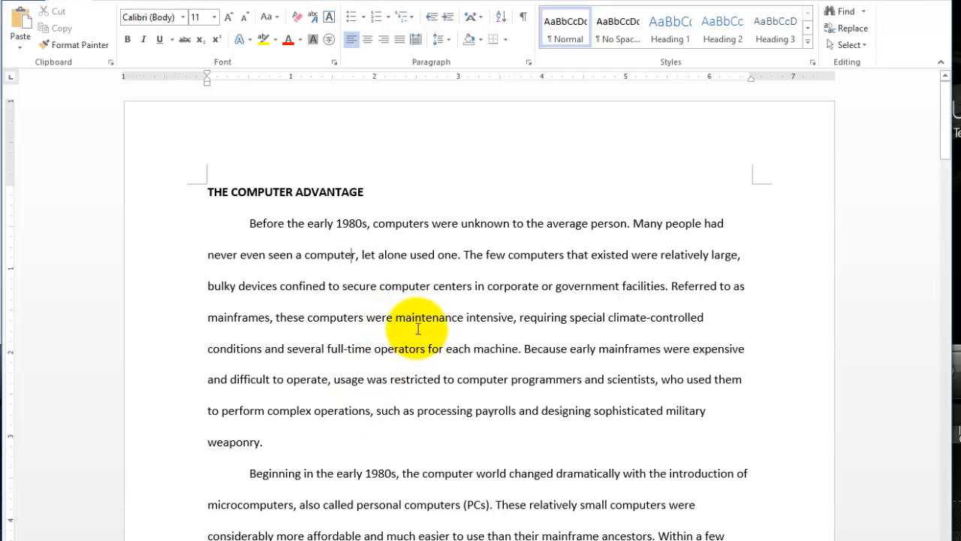
click(742, 322)
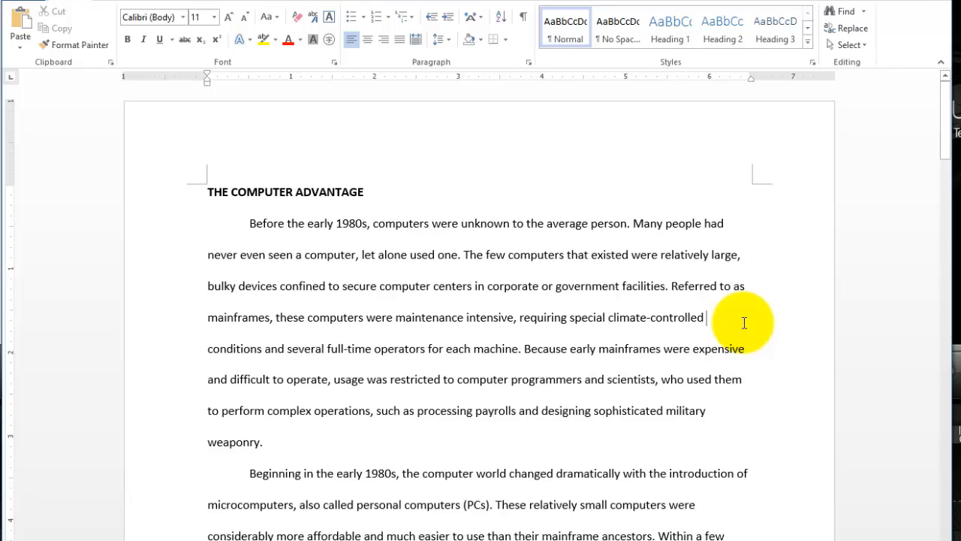
key(ctrl+Left)
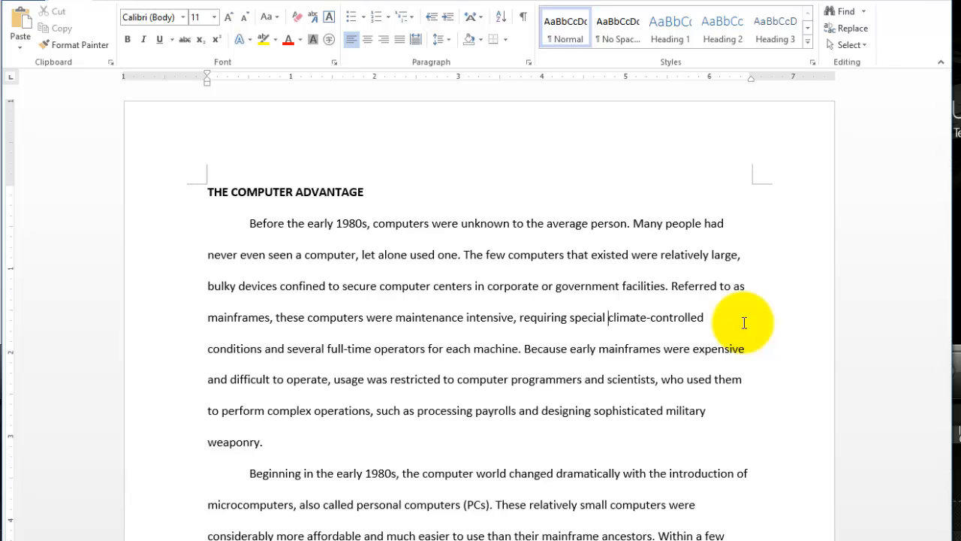
key(Left)
key(Left)
key(Left)
key(Left)
key(Left)
key(Left)
key(Left)
key(Right)
key(Right)
key(Right)
View the list of recent documents for opening files and return to the document.
click(698, 507)
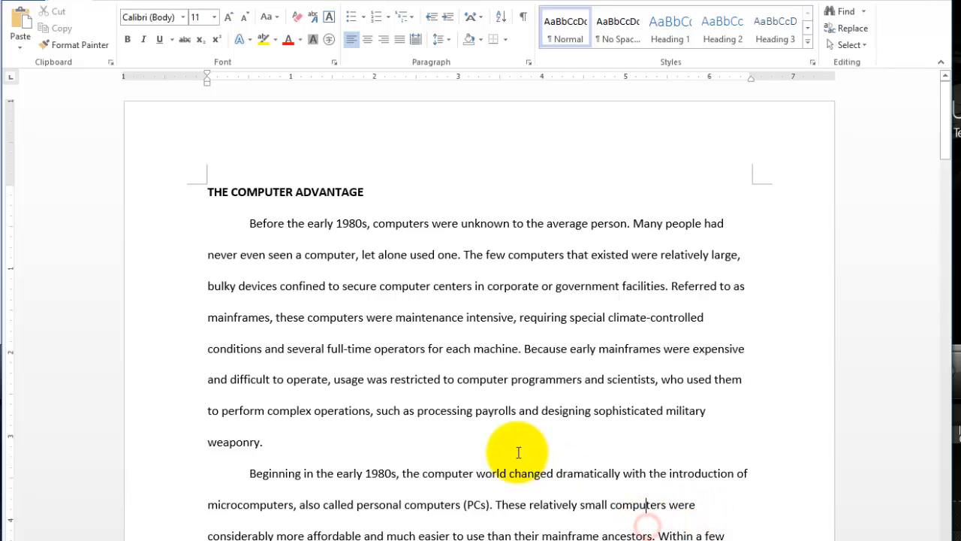
click(542, 391)
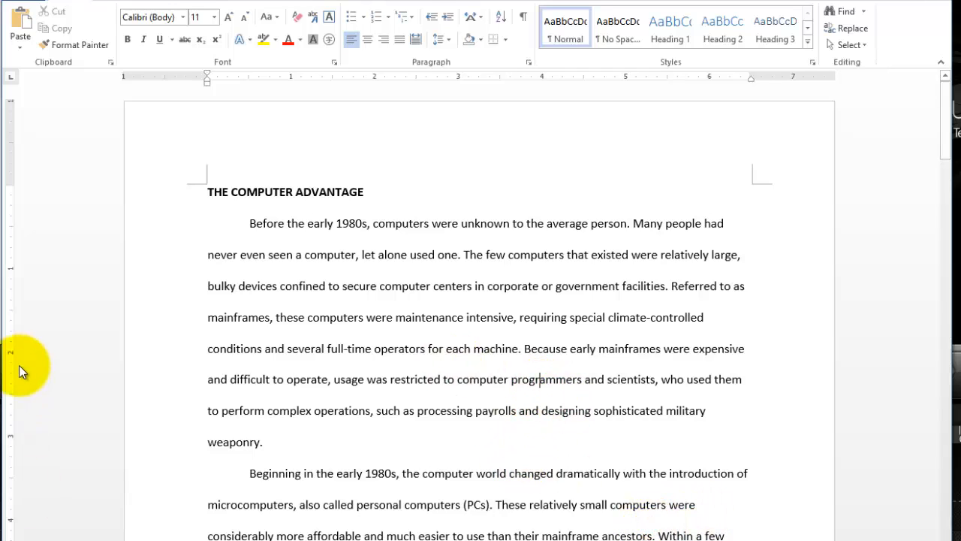
click(15, 4)
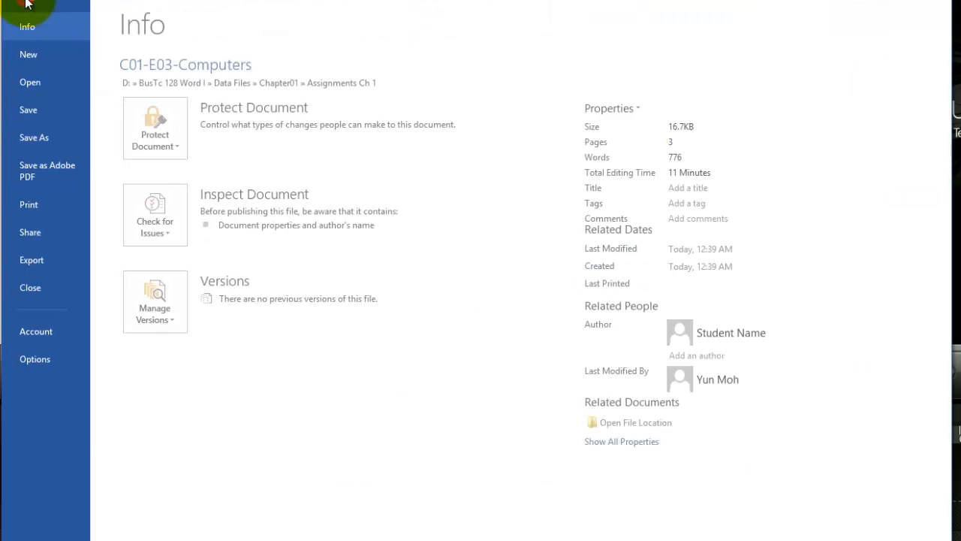
click(31, 81)
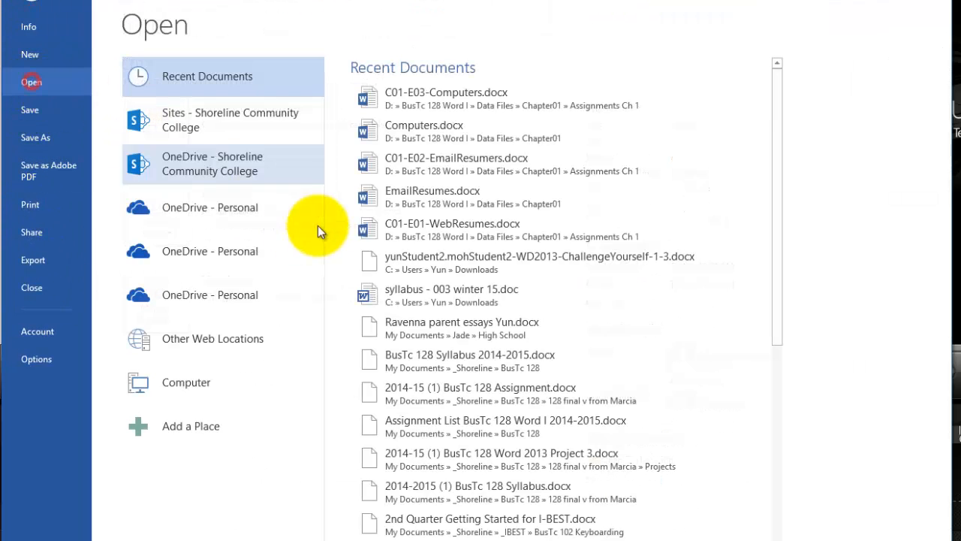
click(30, 6)
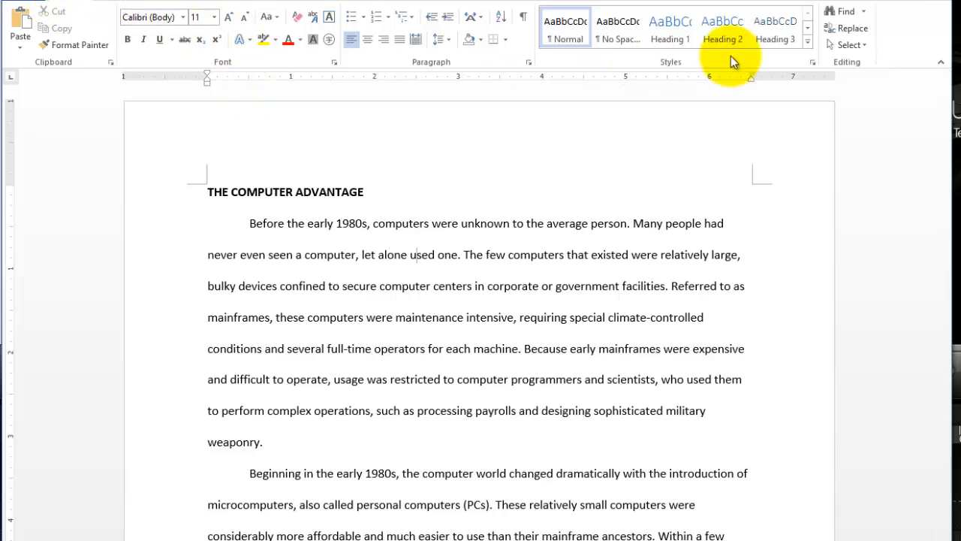
View the Navigation search pane and the available Find options, then close the pane.
click(839, 13)
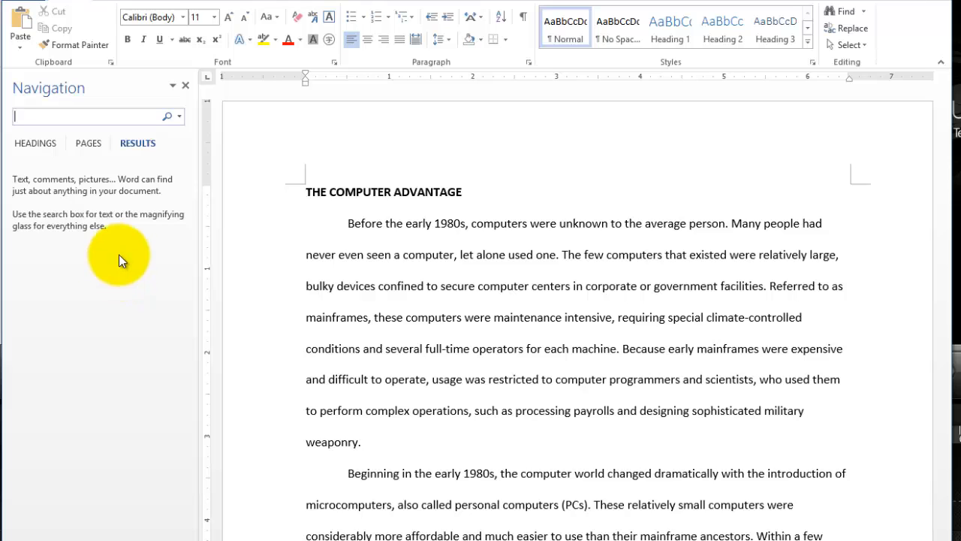
click(186, 87)
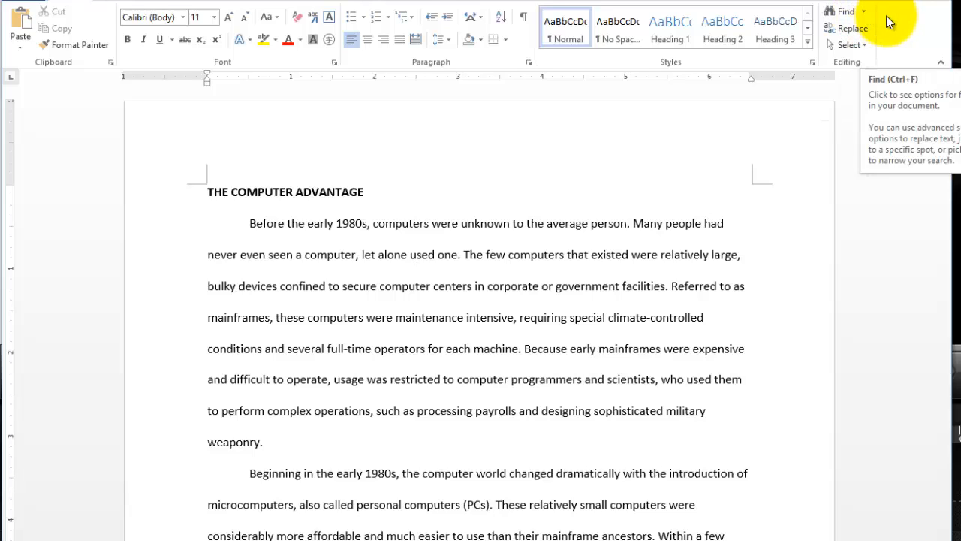
click(865, 15)
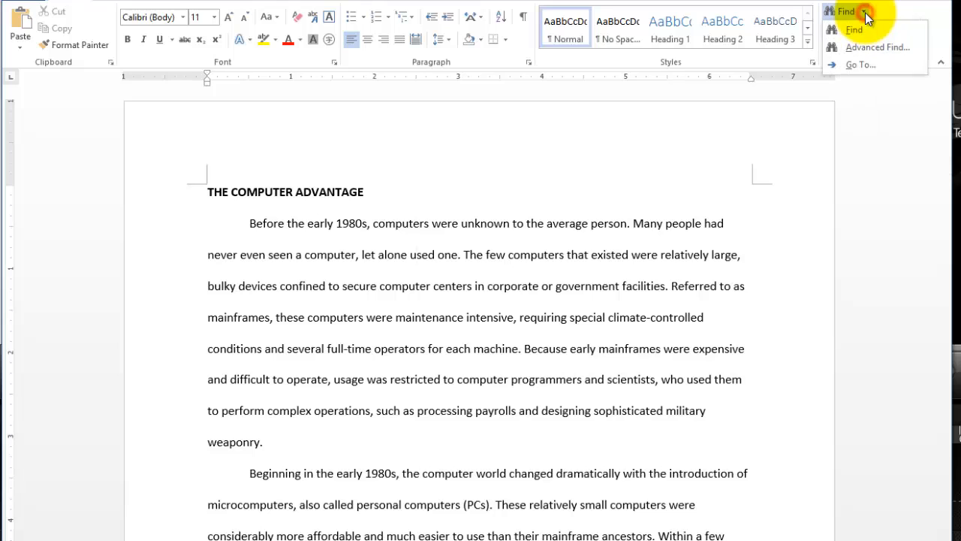
click(865, 15)
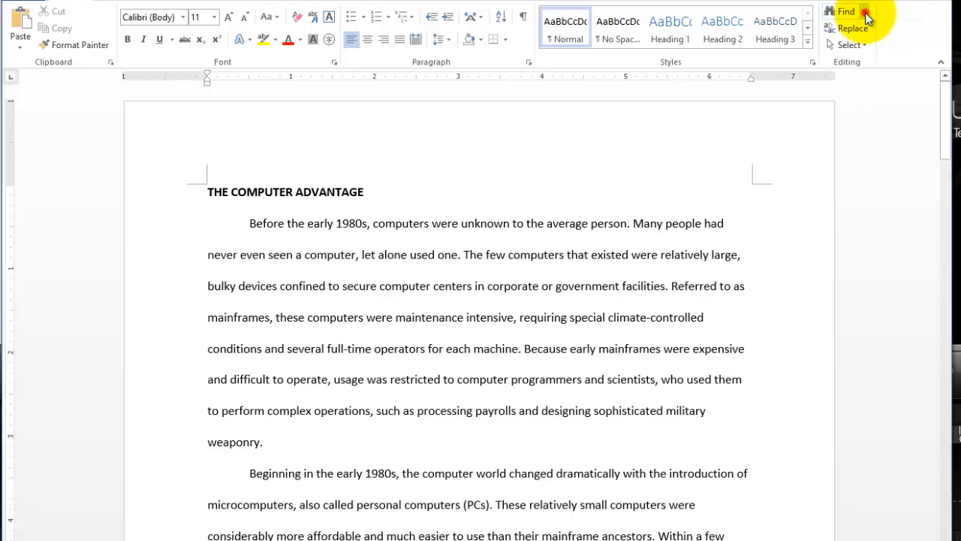
click(865, 15)
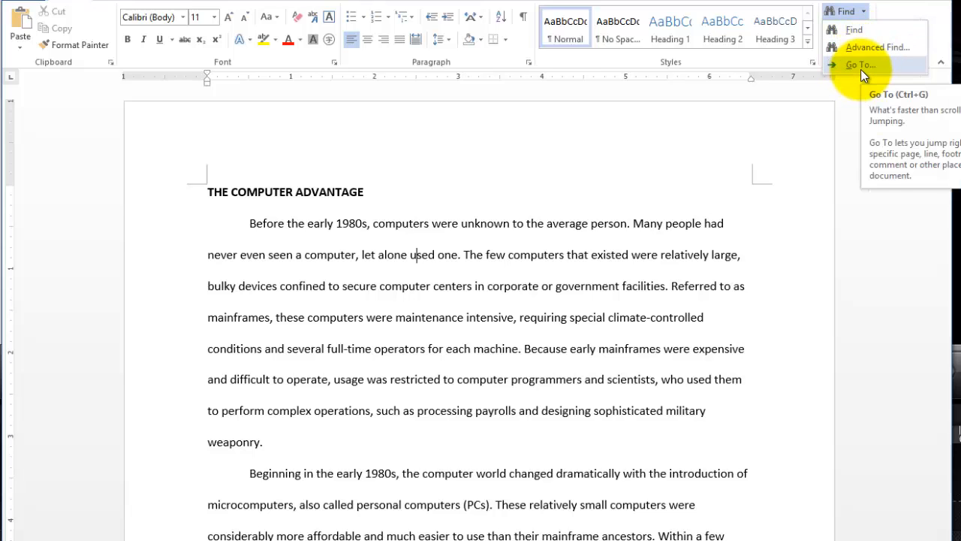
click(864, 31)
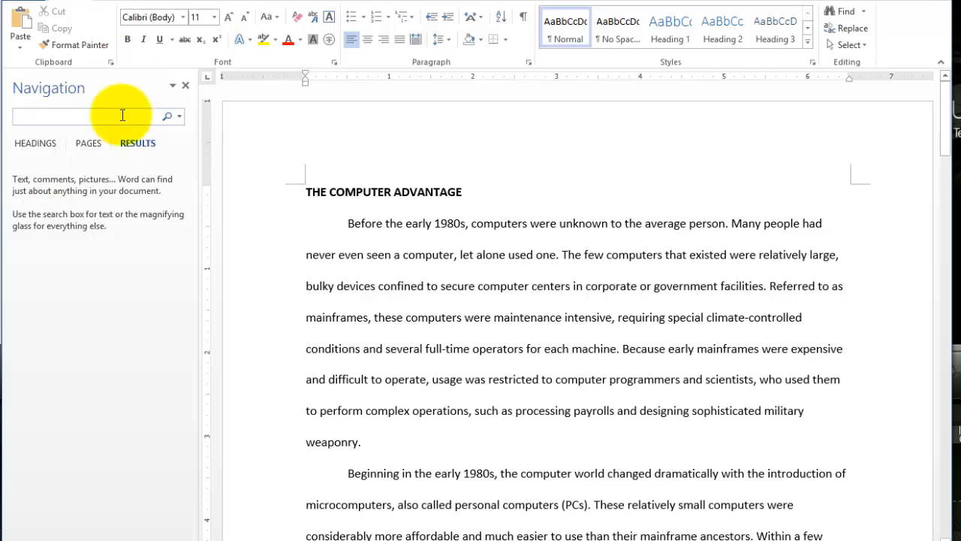
click(186, 86)
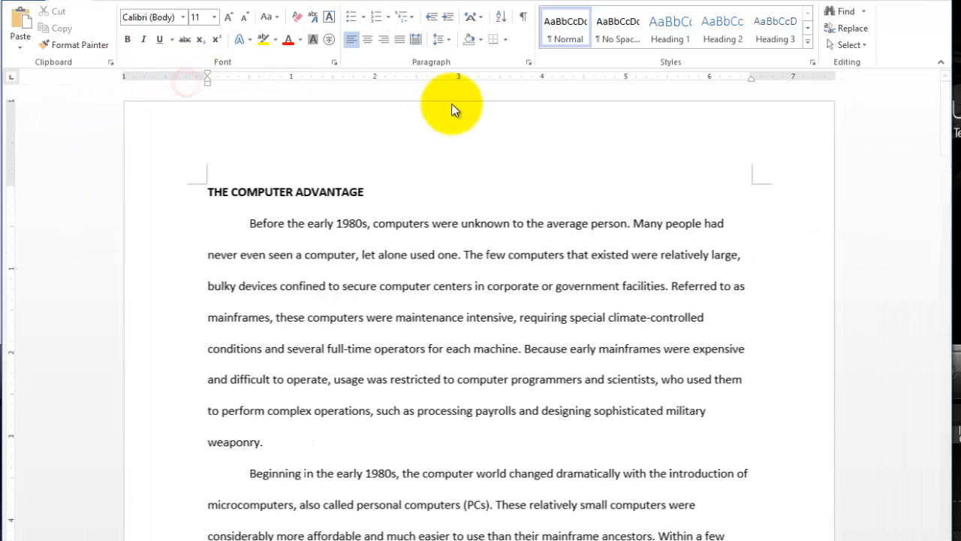
Use Go To with Line as the target to jump to line 15, and close the dialog.
click(865, 12)
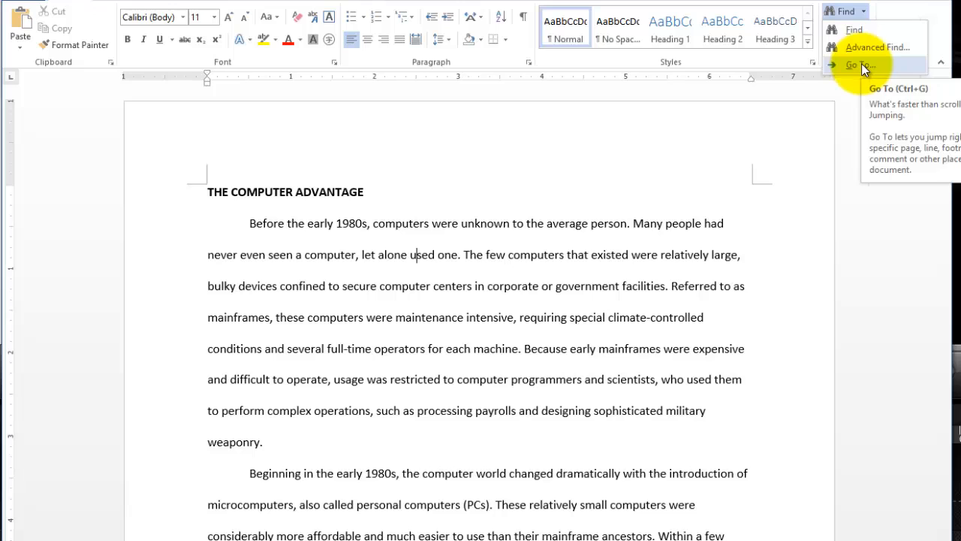
click(885, 64)
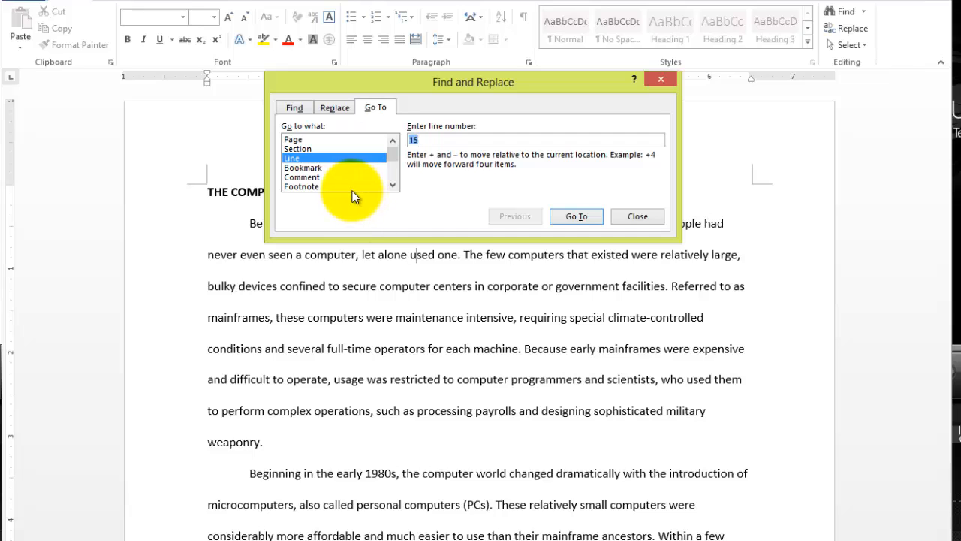
click(296, 159)
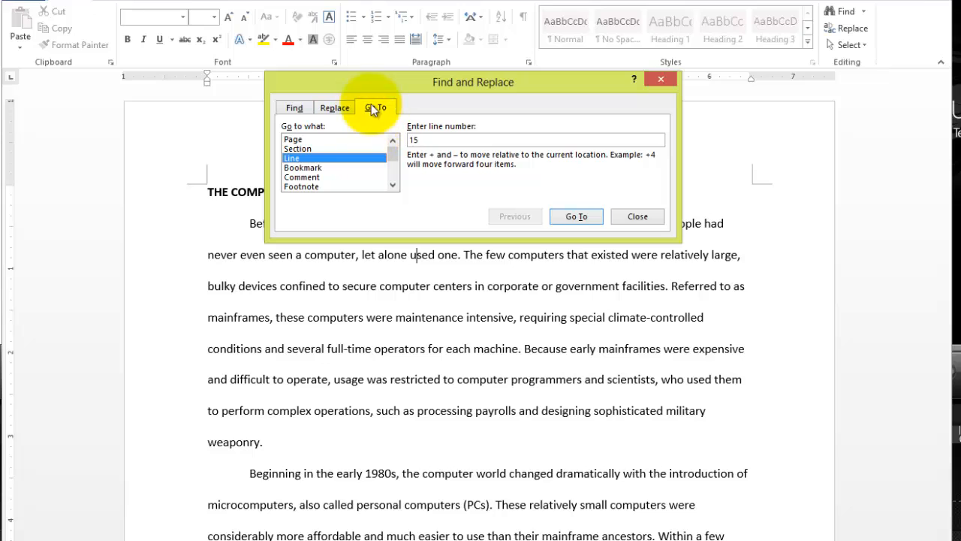
drag(350, 80, 365, 49)
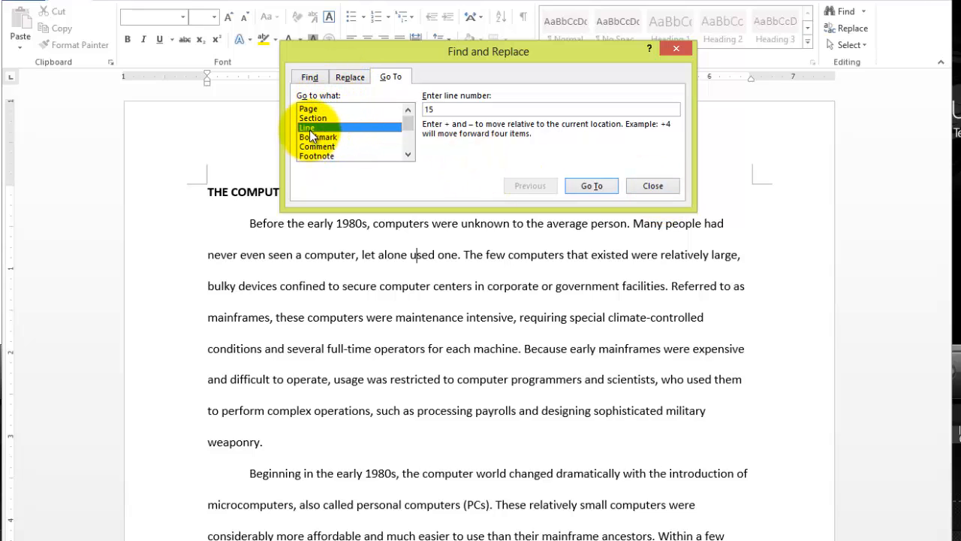
drag(447, 111, 407, 110)
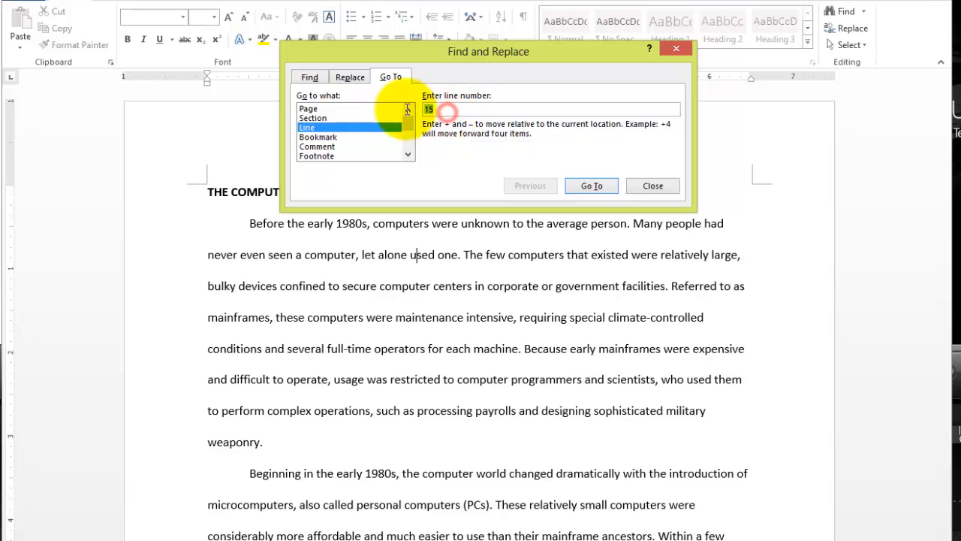
key(BackSpace)
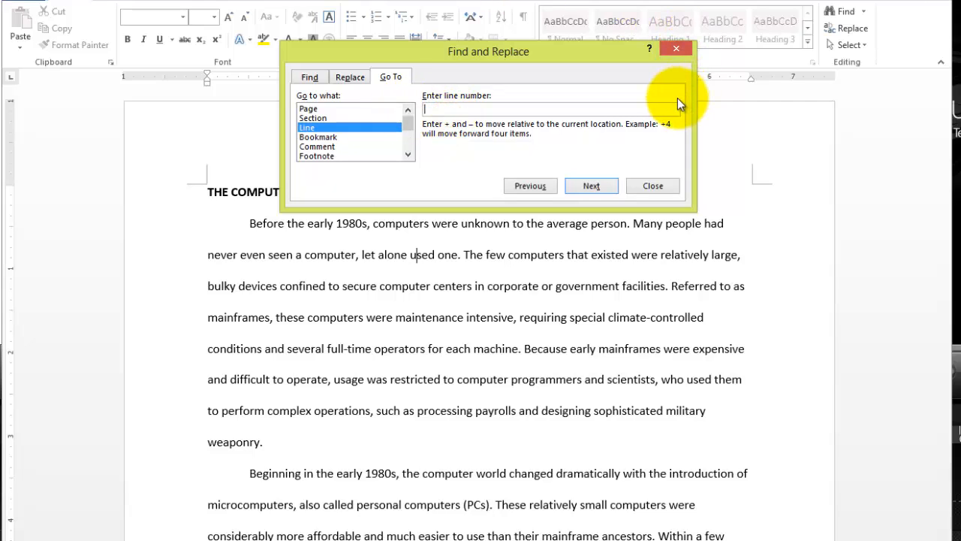
text(15)
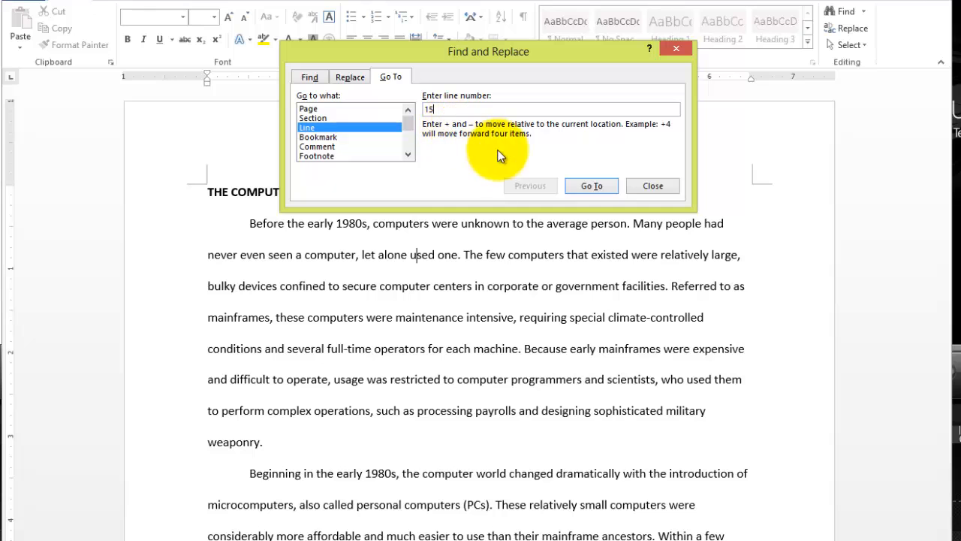
click(587, 187)
drag(551, 51, 566, 245)
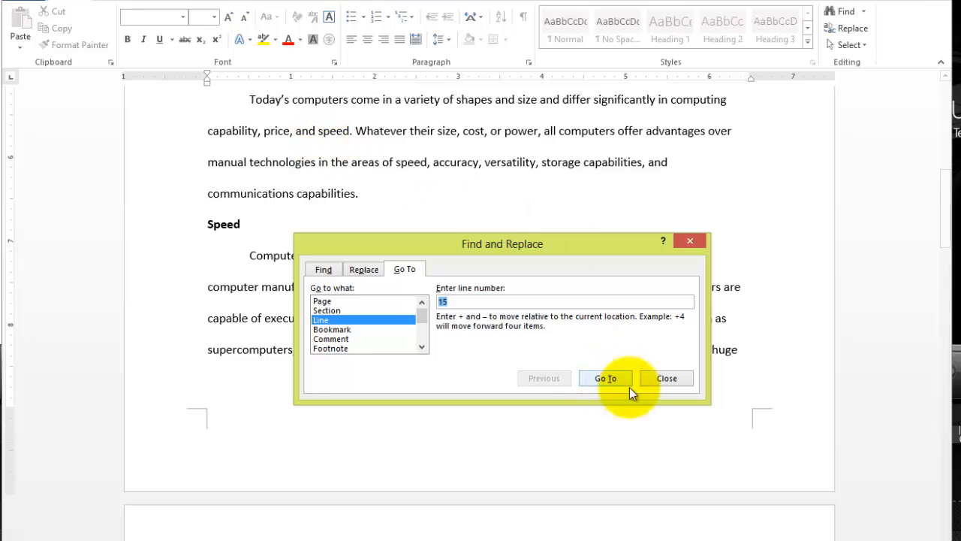
click(668, 378)
Place the insertion point at the end of the title and move it down line by line to the paragraph beginning "Today's computers".
scroll(485, 241, up, 8)
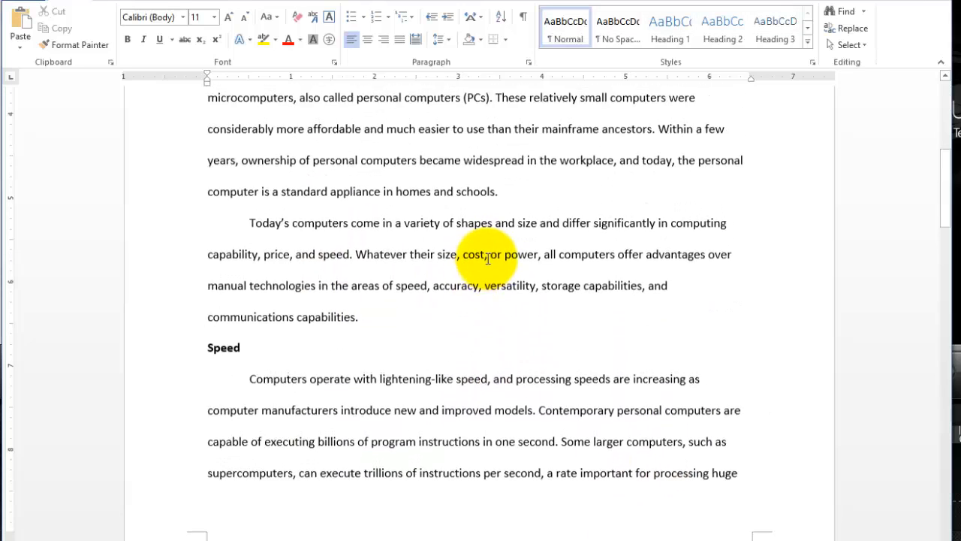
scroll(492, 263, up, 1)
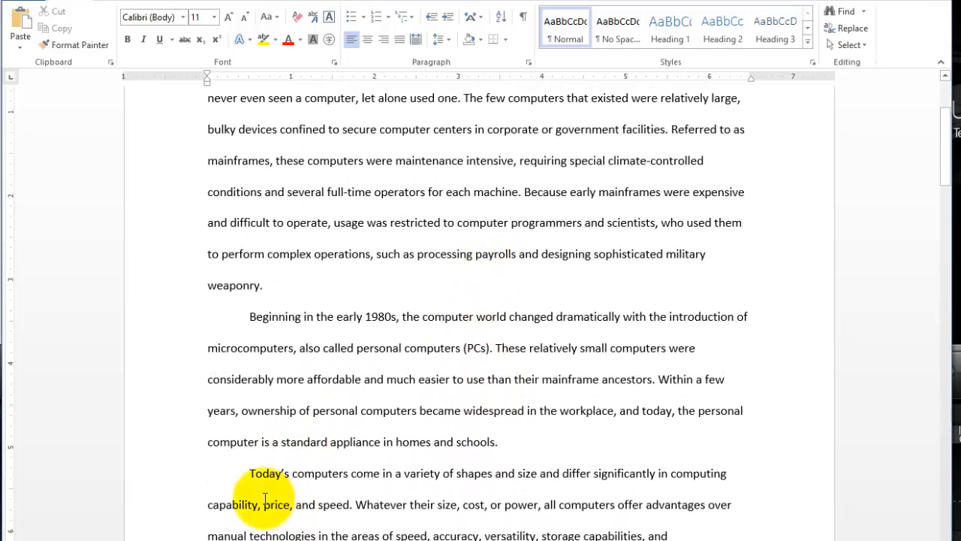
drag(249, 474, 403, 484)
scroll(457, 464, up, 3)
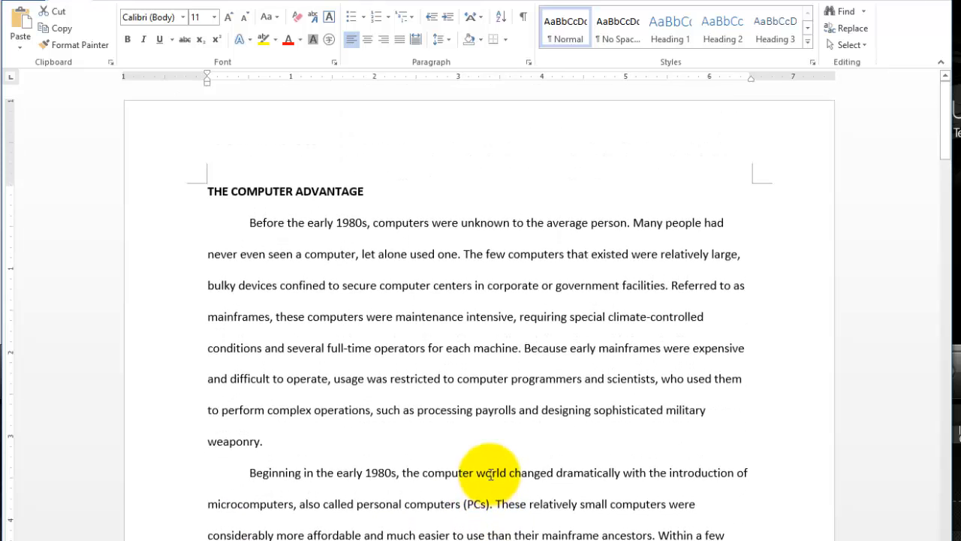
scroll(375, 221, down, 1)
click(373, 155)
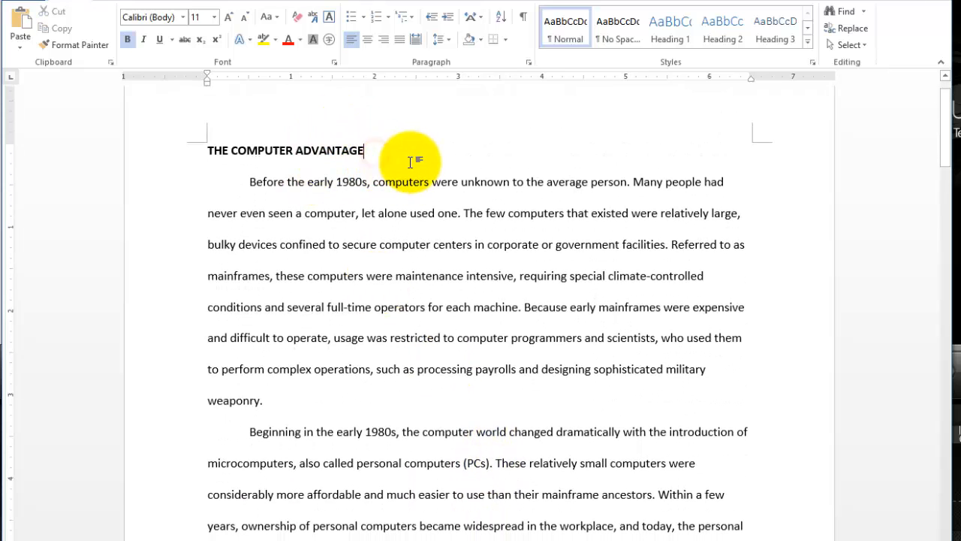
key(Down)
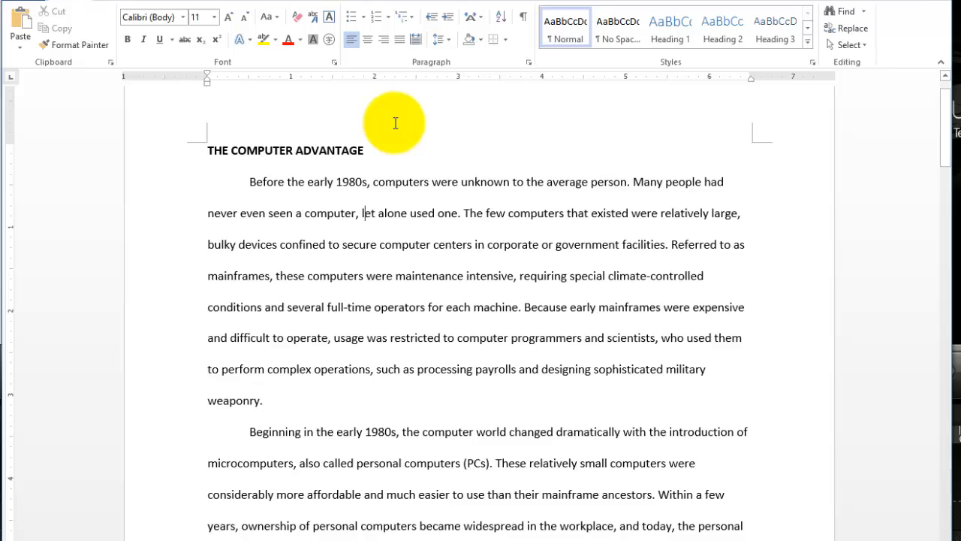
key(Down)
key(Down)
key(Down)
key(Down)
key(Down)
key(Down)
key(Down)
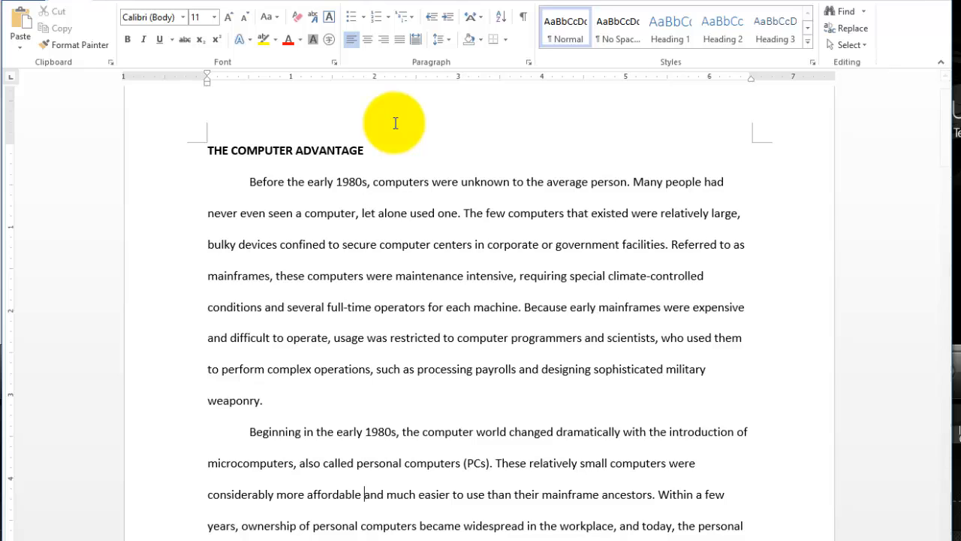
key(Down)
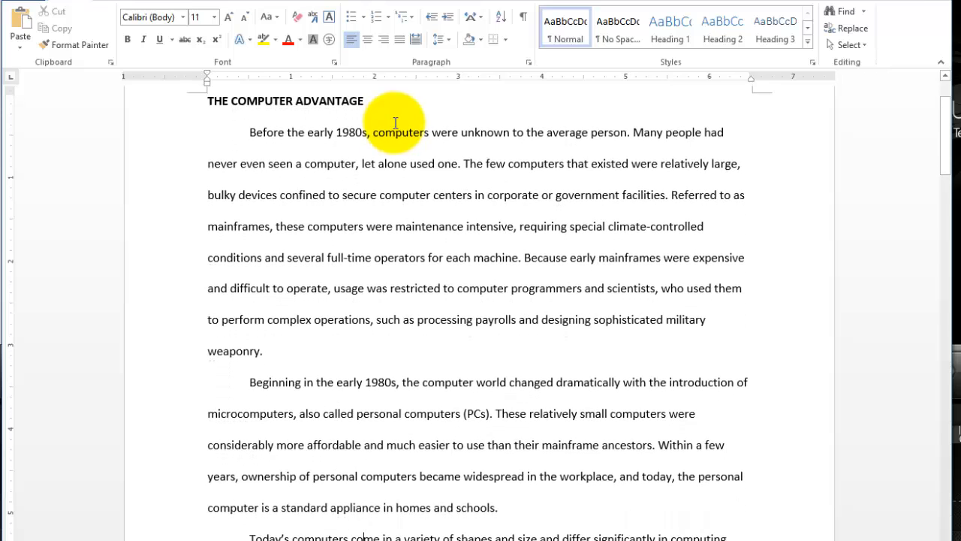
Highlight "Today's computers" at the start of its paragraph, clear the selection, and place the insertion point within "corporate" in the first paragraph.
scroll(337, 90, down, 1)
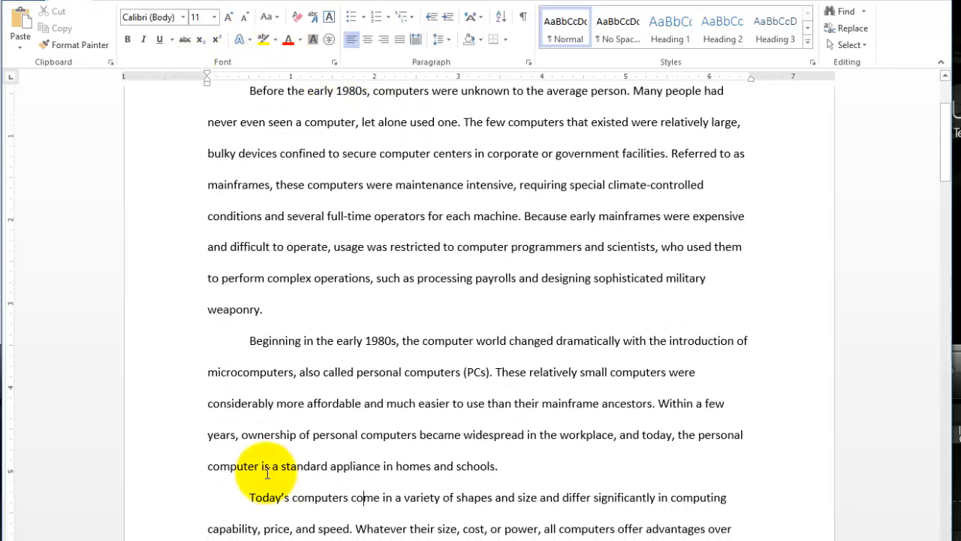
click(239, 495)
drag(239, 495, 367, 509)
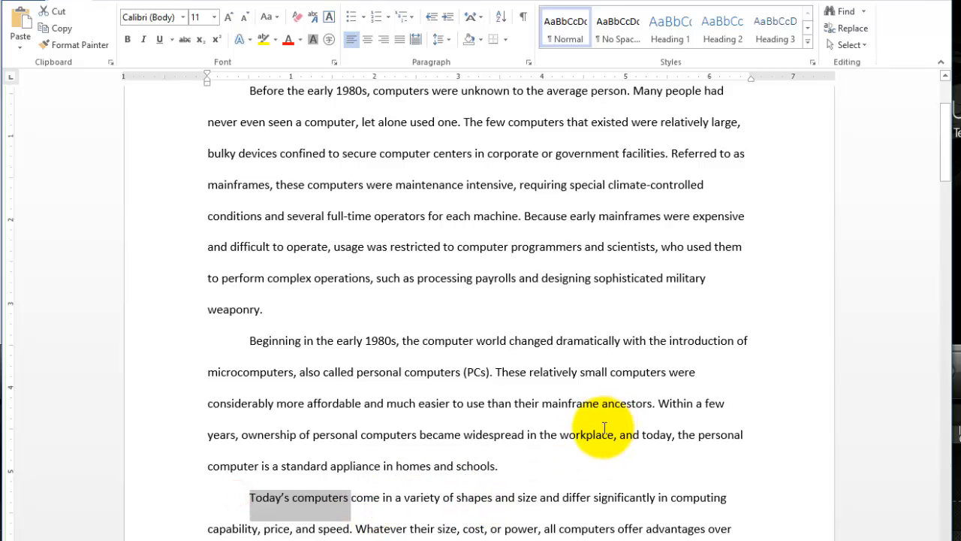
click(526, 361)
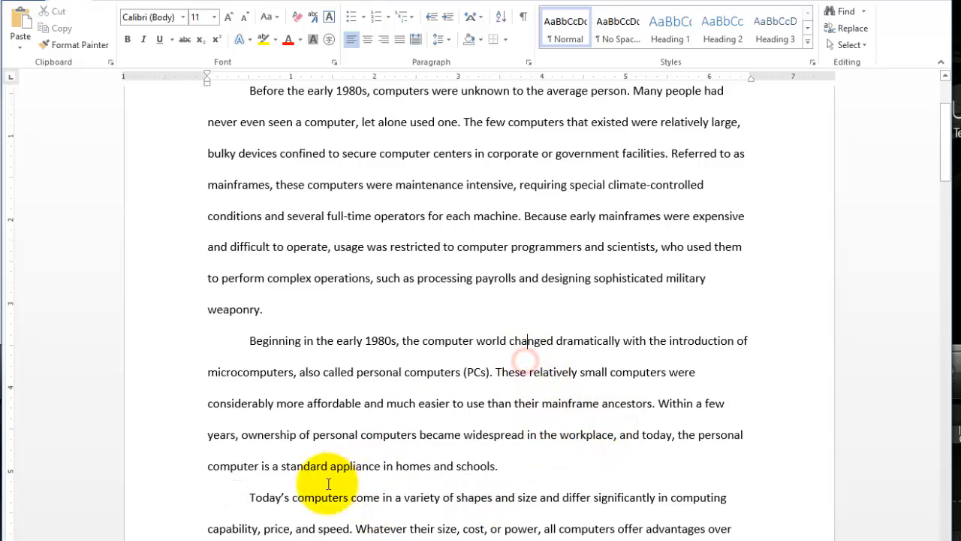
click(244, 497)
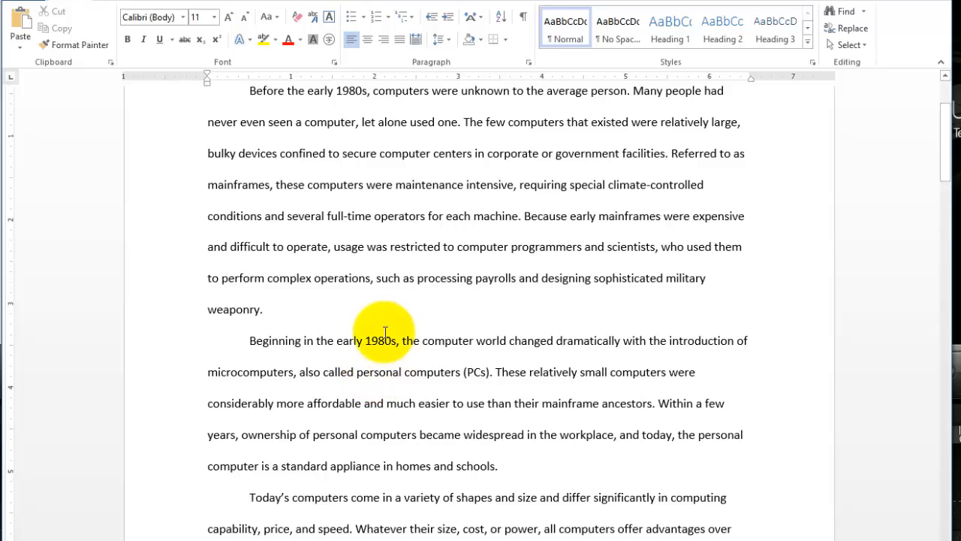
click(518, 153)
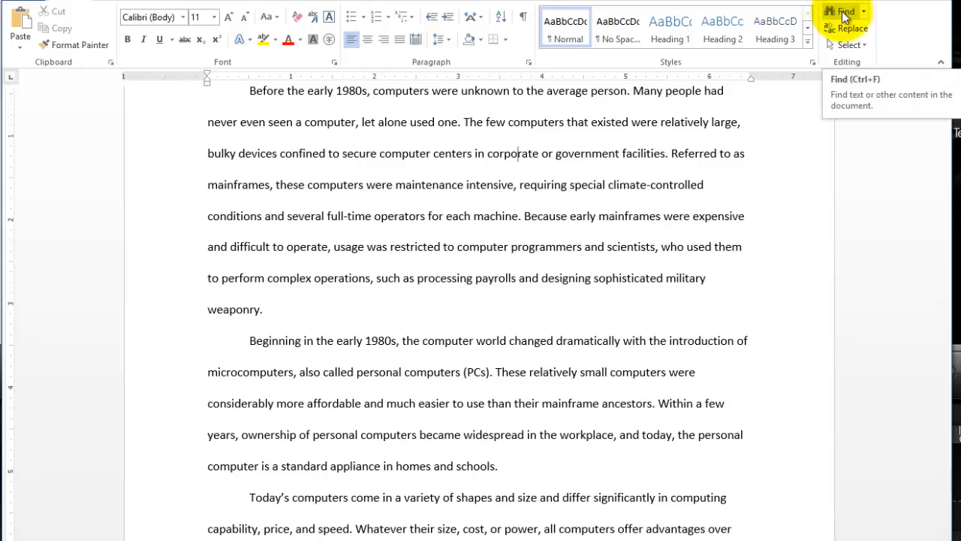
Use Go To with Page as the target to jump to page 3, and close the dialog.
click(865, 15)
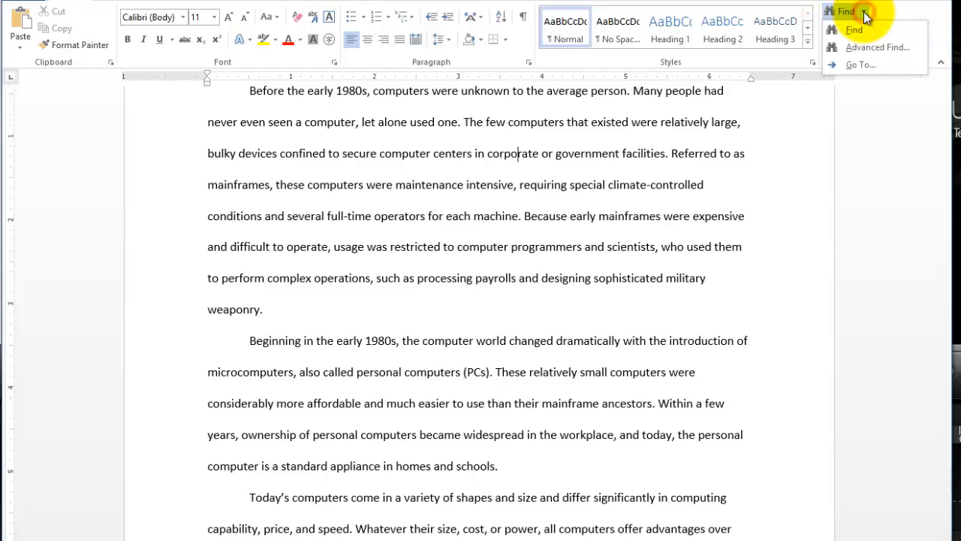
click(859, 63)
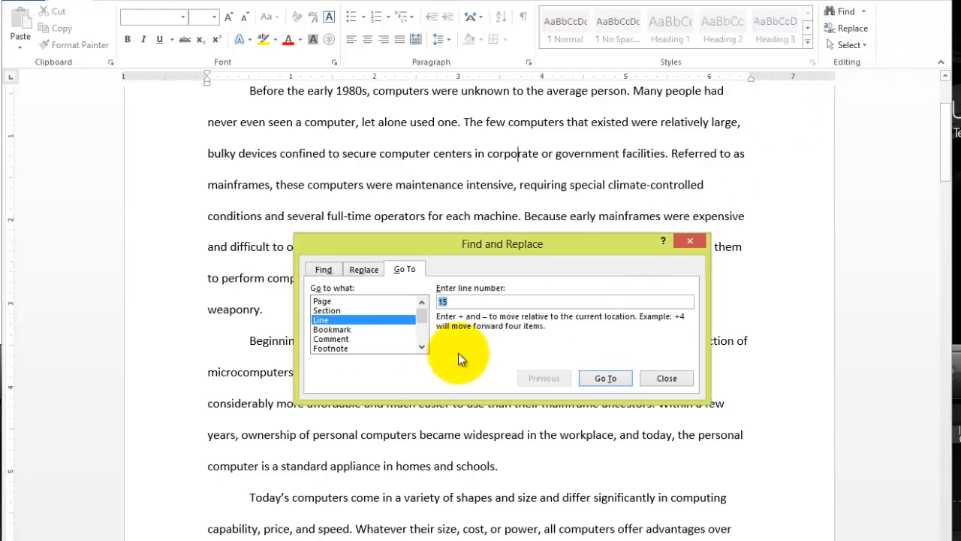
click(321, 301)
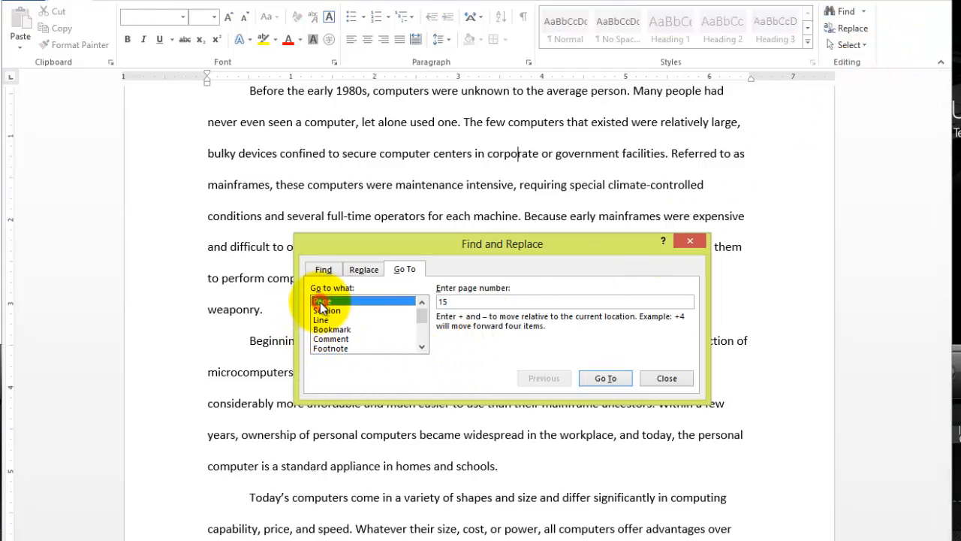
click(441, 300)
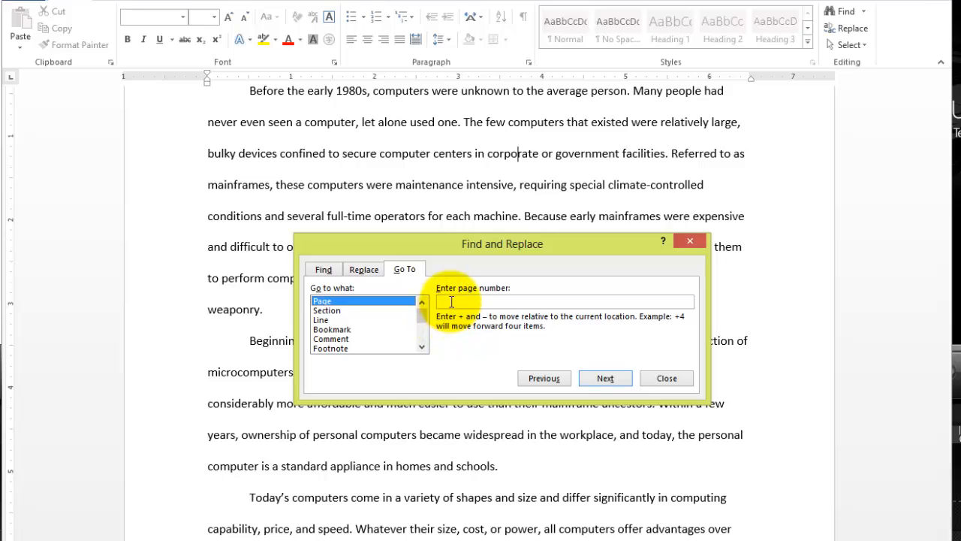
text(3)
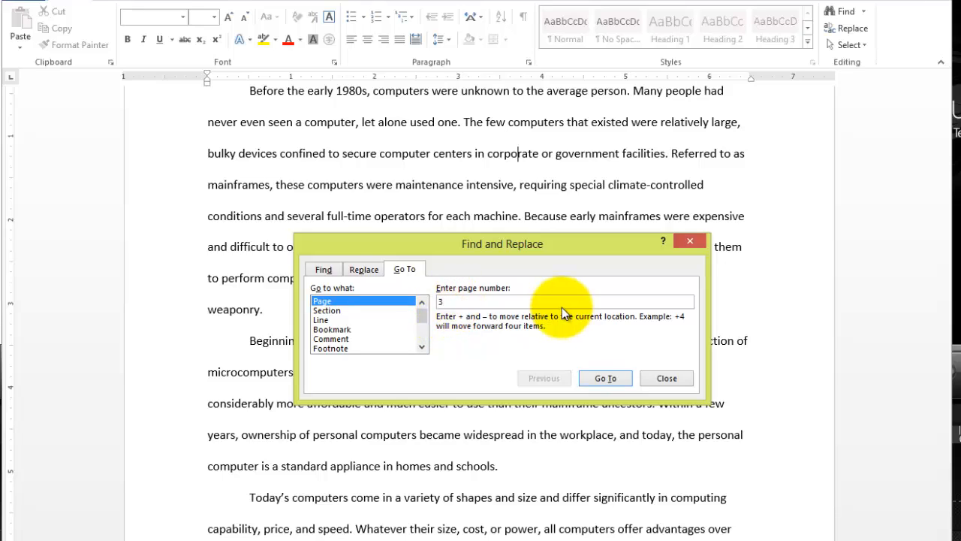
click(607, 378)
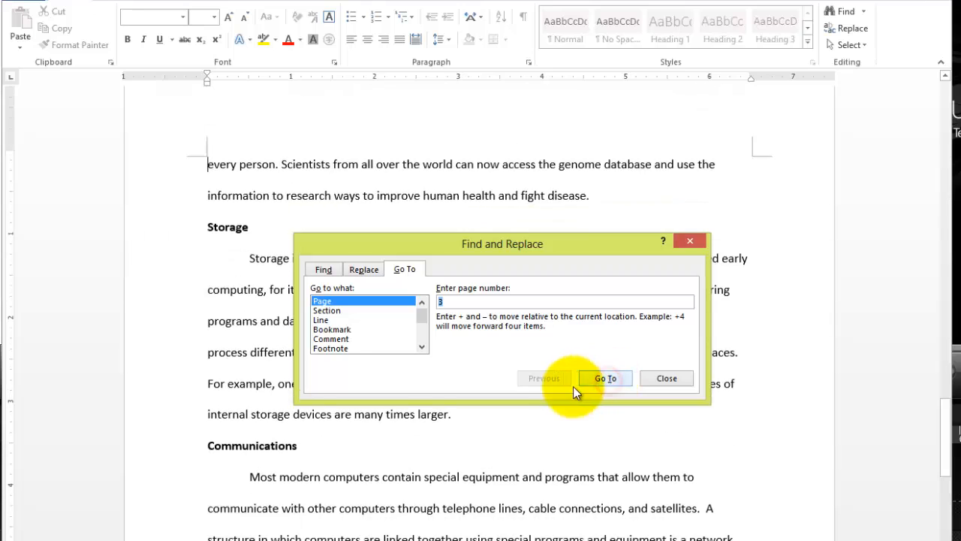
click(668, 378)
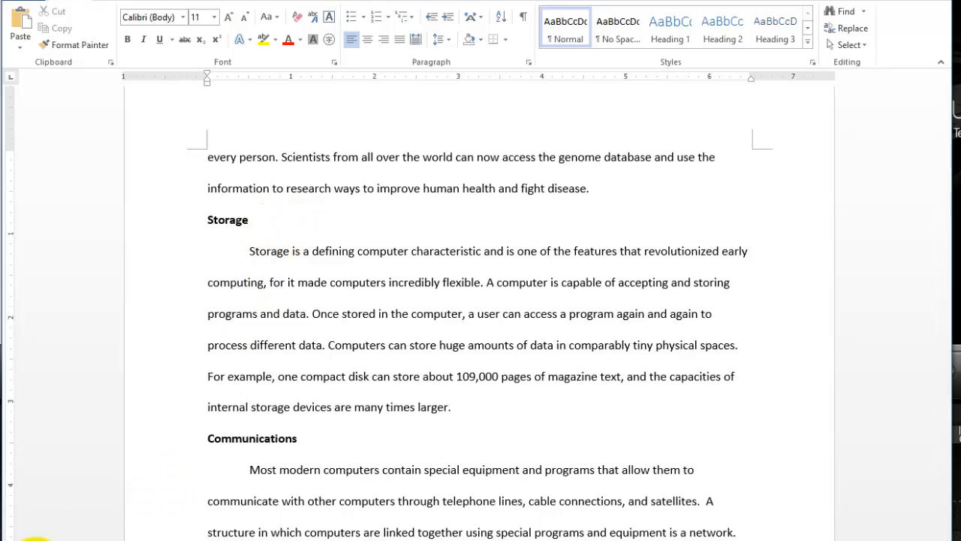
View the Navigation search pane from page 3 and return to the full document view.
key(ctrl+f)
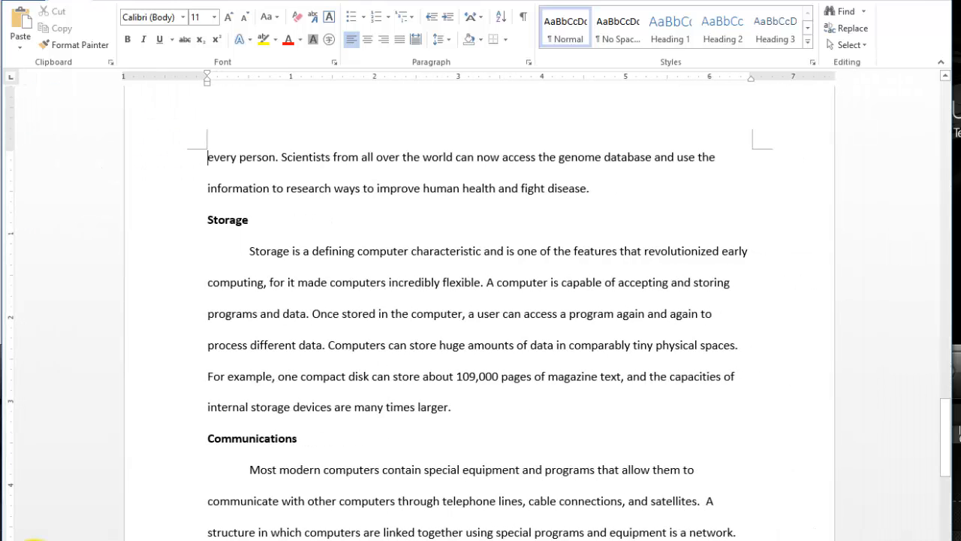
key(ctrl+f)
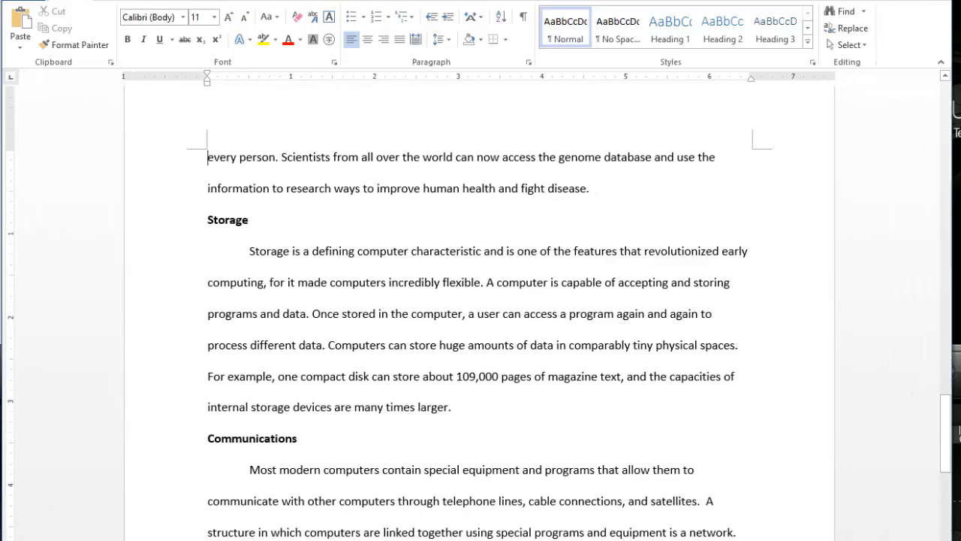
key(ctrl+f)
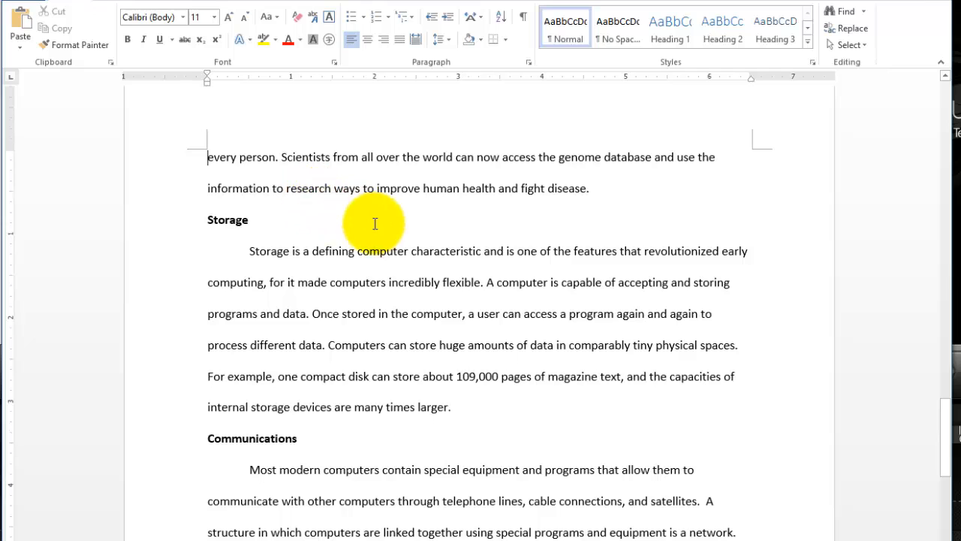
Close the C01-E03-Computers document.
click(23, 6)
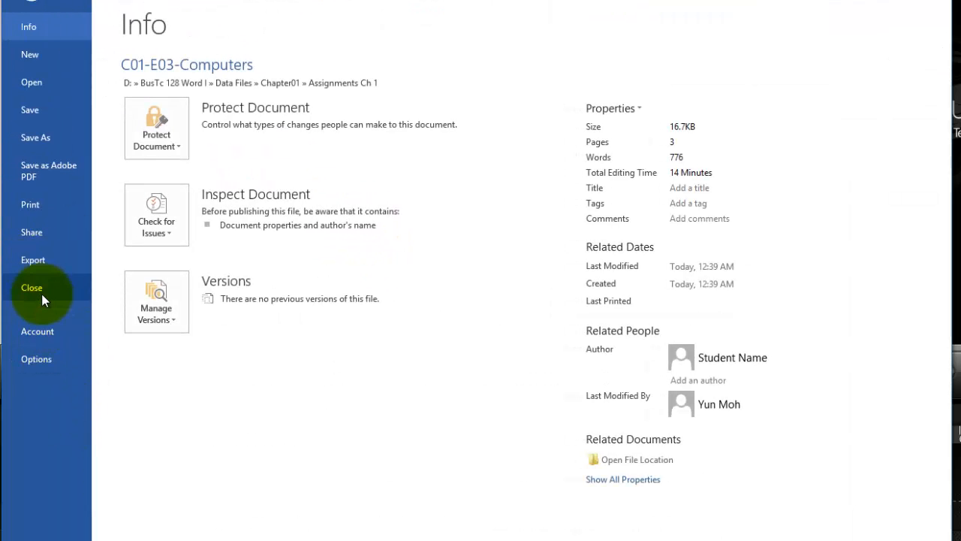
click(38, 289)
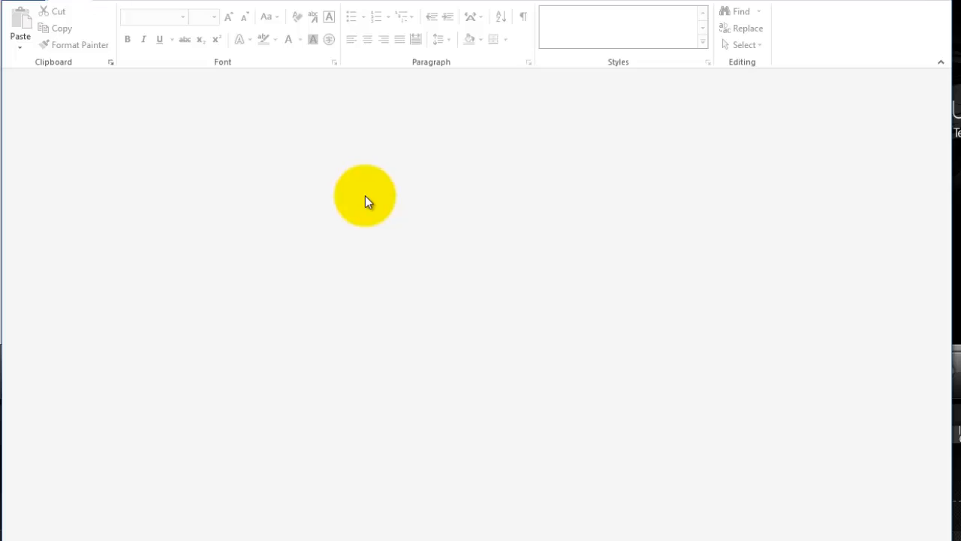
Reopen C01-E03-Computers.docx from the recent documents and resume at the place where reading left off.
click(18, 3)
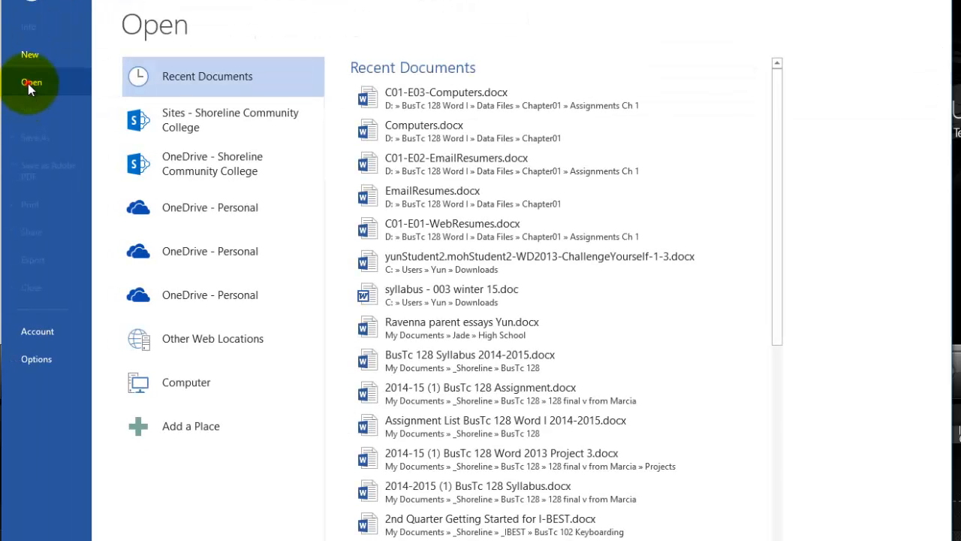
click(29, 84)
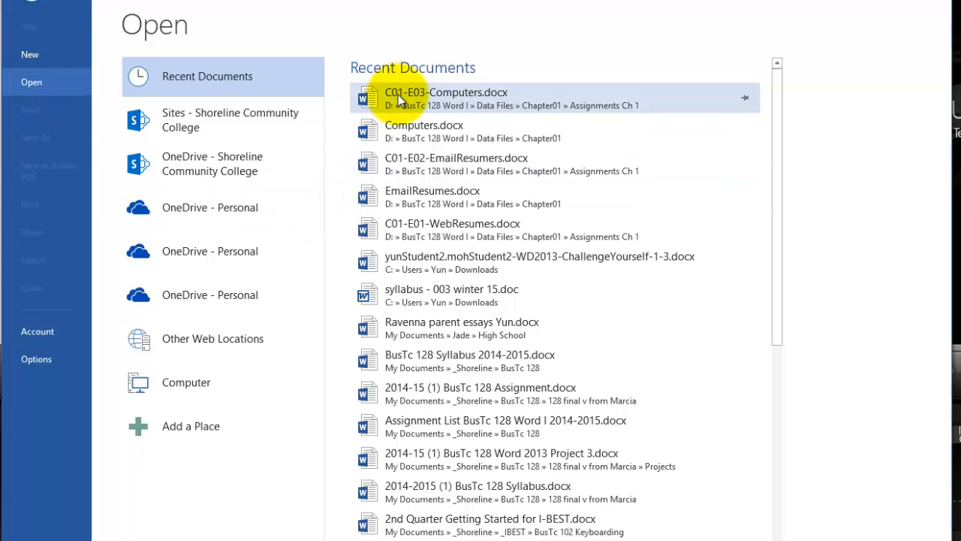
click(453, 102)
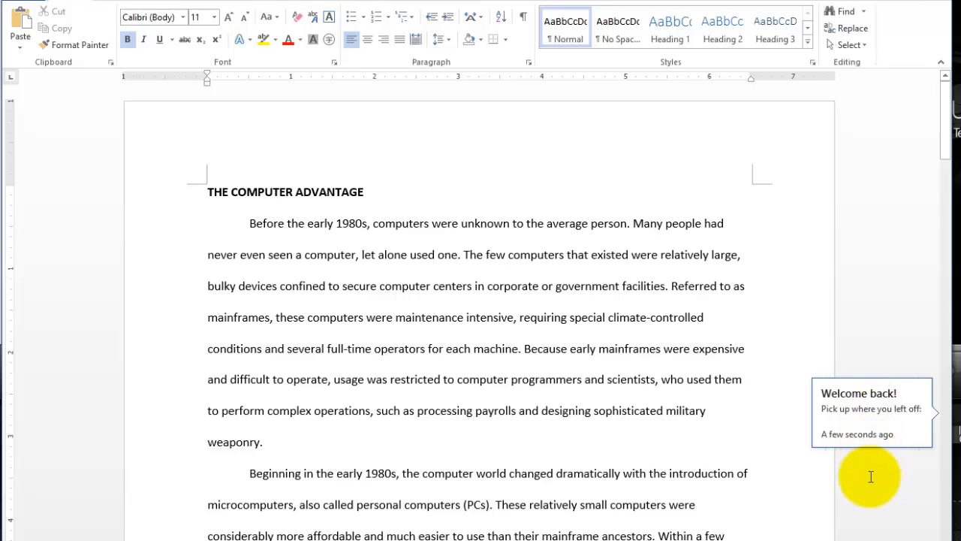
click(882, 408)
scroll(882, 408, down, 1)
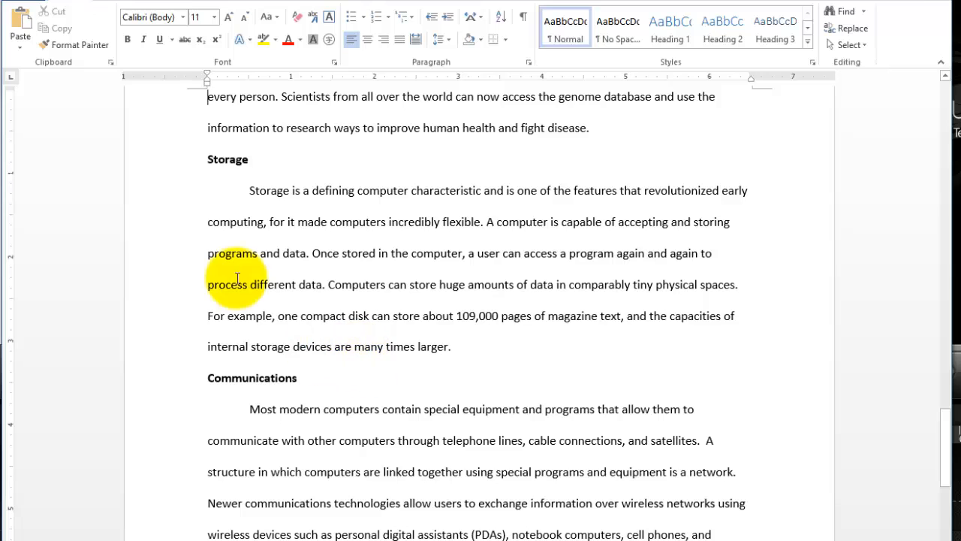
Highlight "every person" at the start of page 3, and clear the selection by placing the insertion point on the Storage heading line.
scroll(258, 191, up, 1)
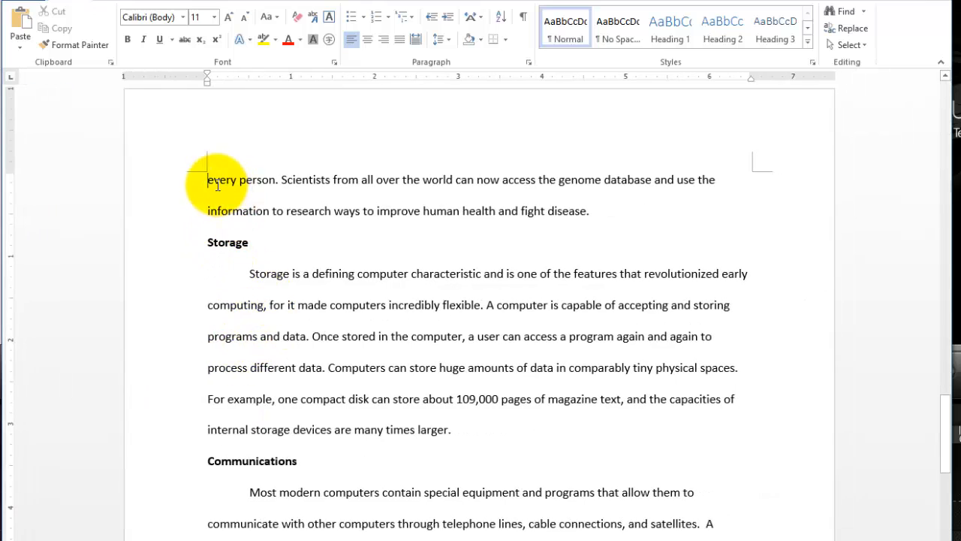
drag(217, 184, 272, 185)
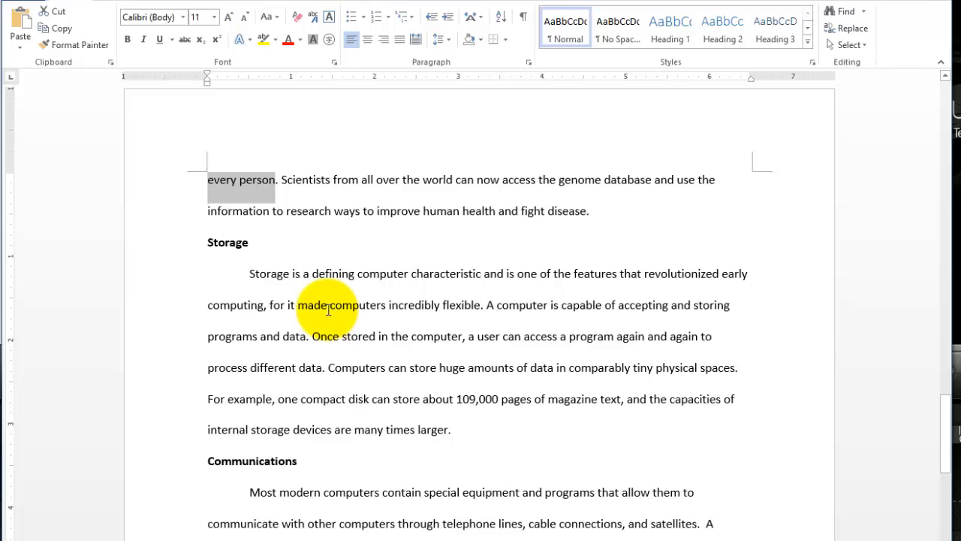
click(317, 240)
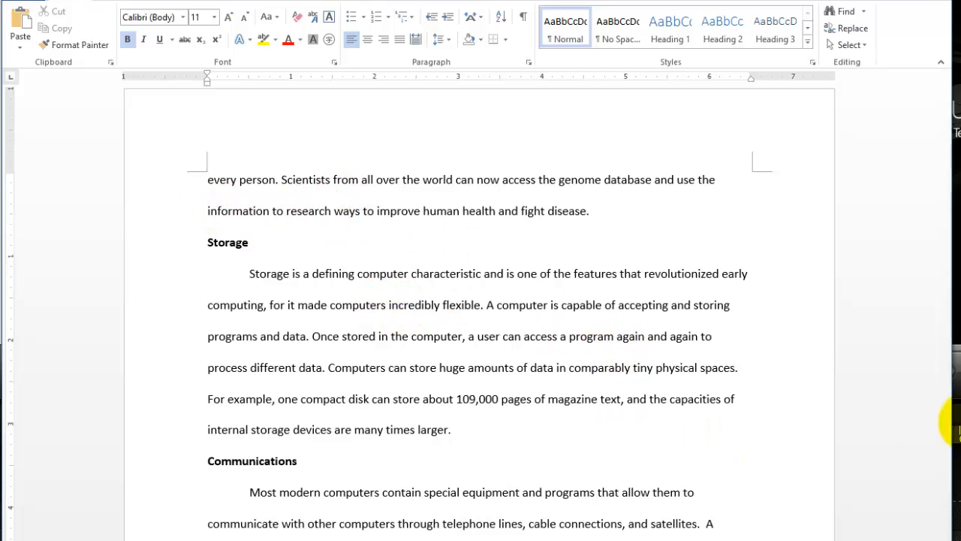
View the document's beginning, return to page 3, and place the insertion point before "every person".
drag(947, 424, 947, 97)
click(948, 404)
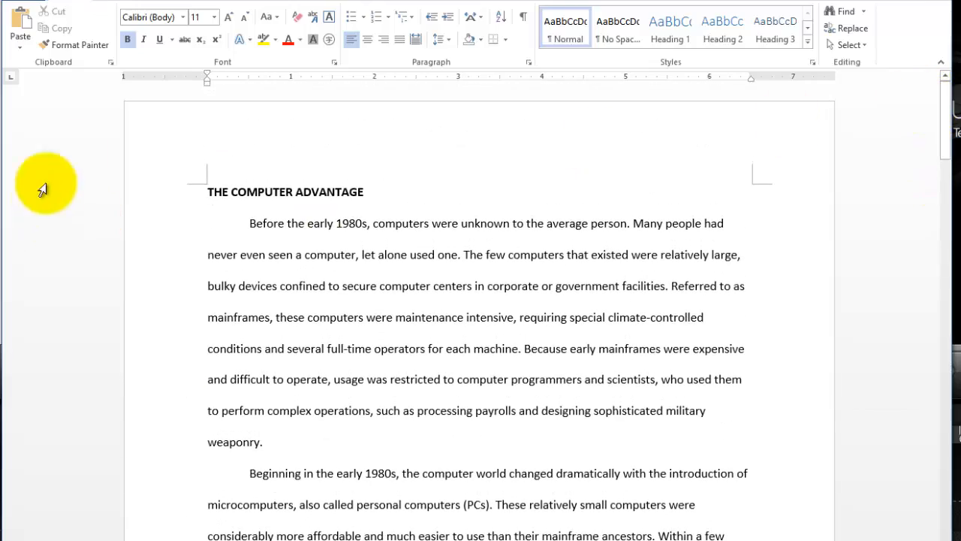
click(946, 129)
drag(947, 129, 954, 425)
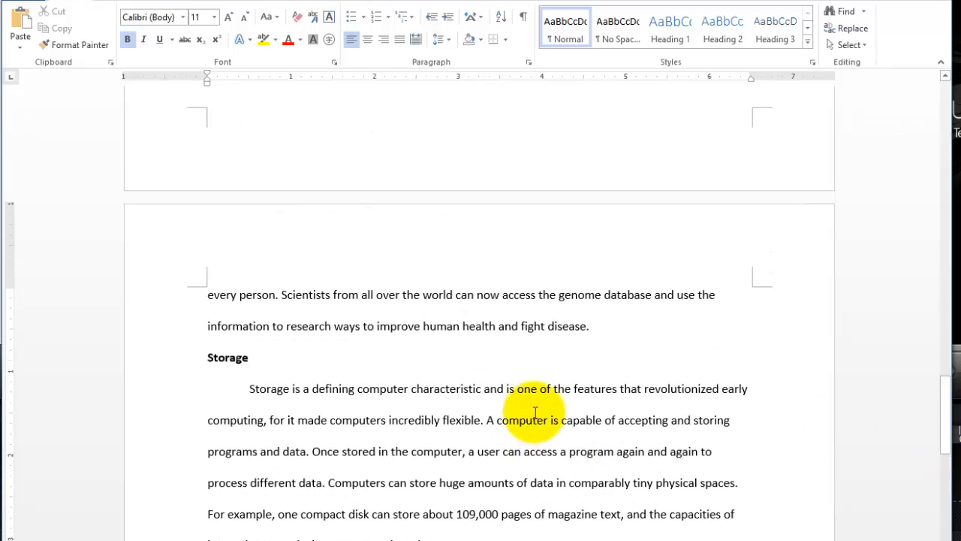
click(210, 295)
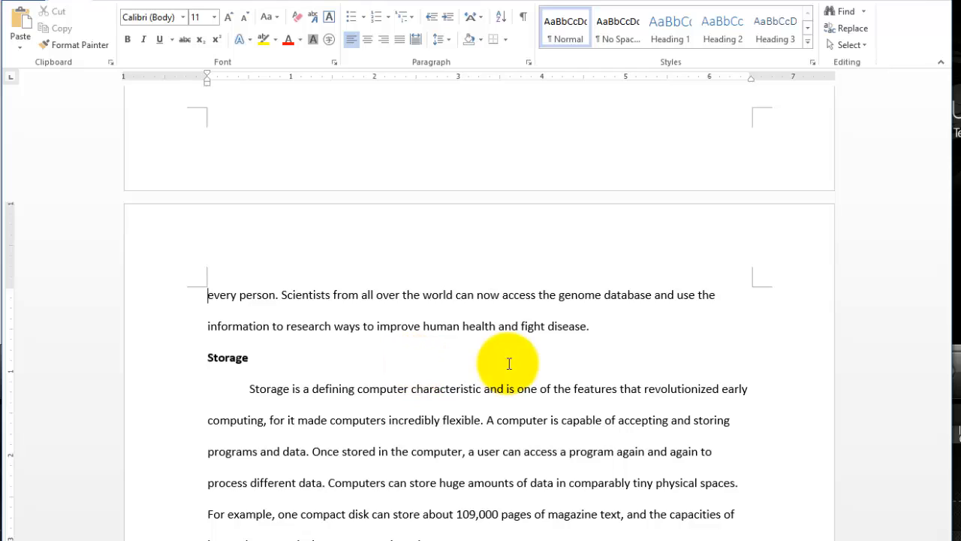
Practise placing the insertion point after "fight disease.", before "information" and before "A computer", ending at the start of the "computing" line.
click(635, 324)
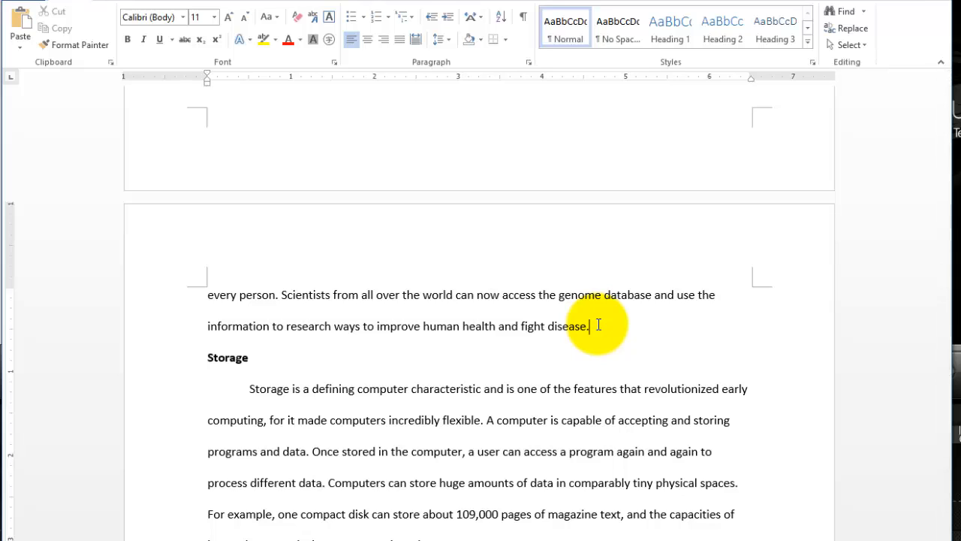
click(207, 326)
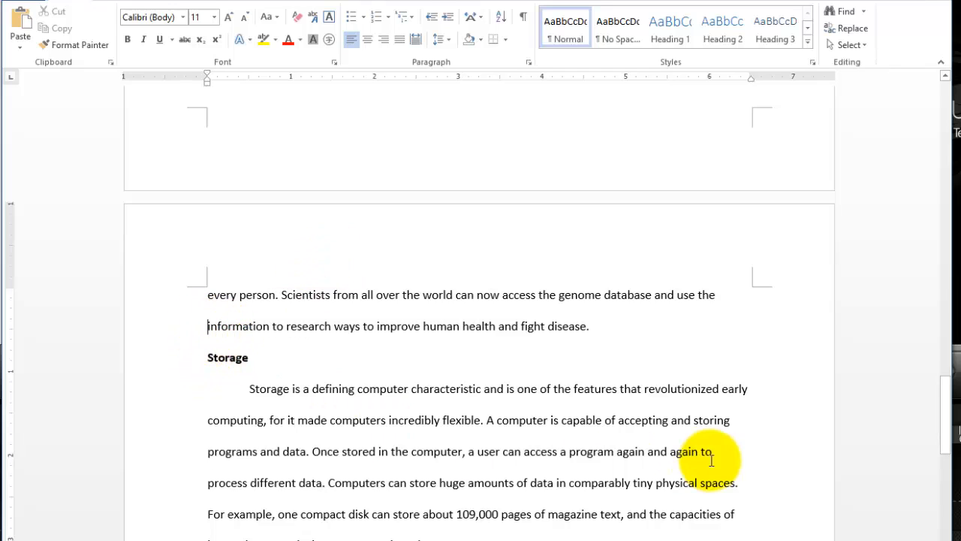
click(487, 420)
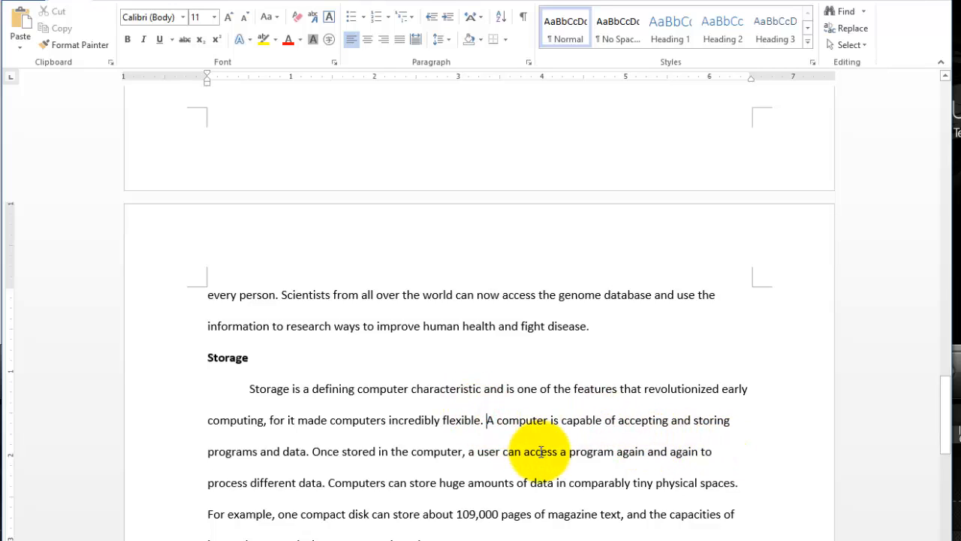
key(Home)
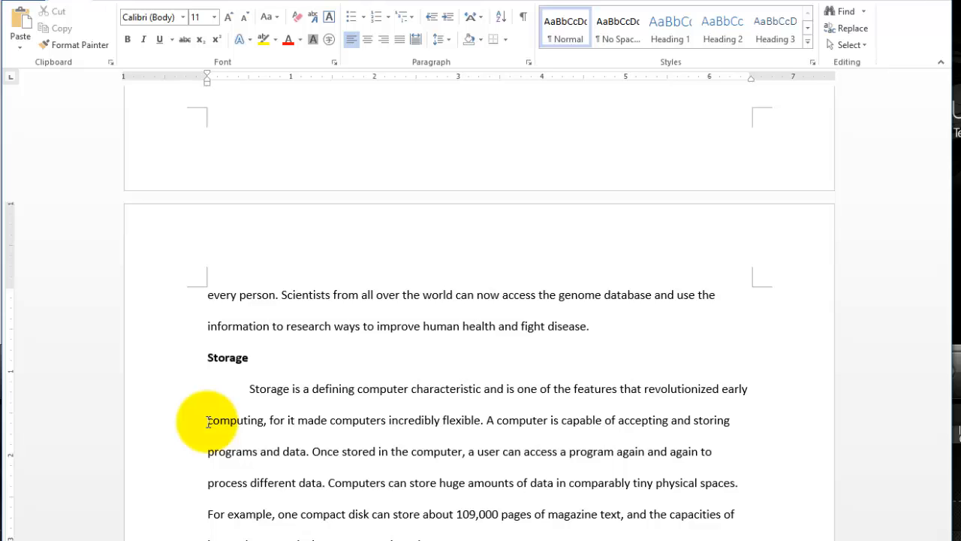
Jump to the beginning of the document, place the insertion point before "weaponry", and return it to before THE COMPUTER ADVANTAGE.
key(ctrl+Home)
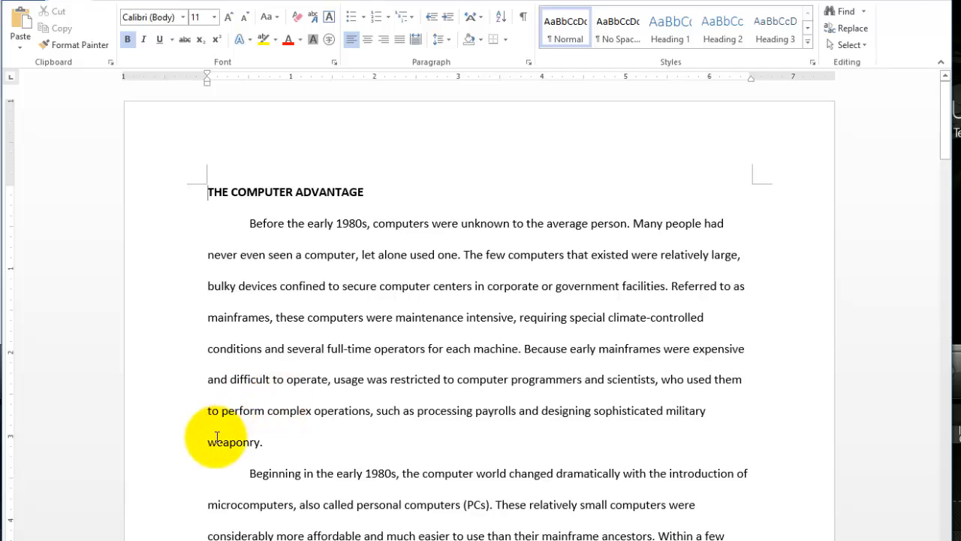
click(205, 442)
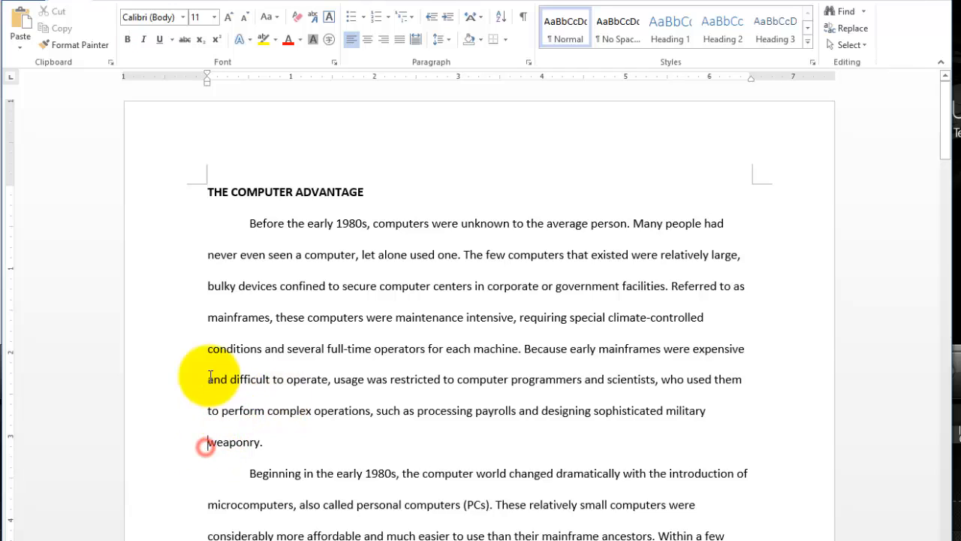
click(209, 191)
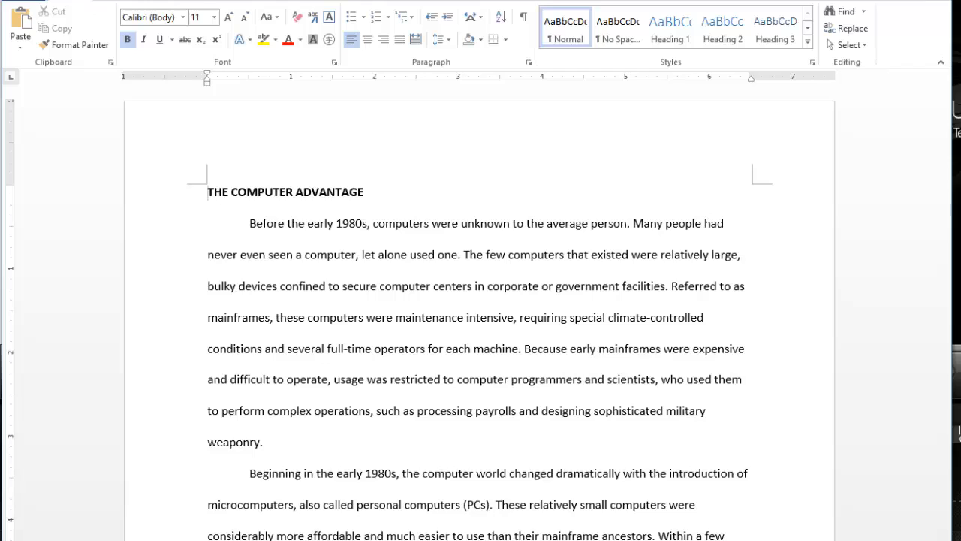
Switch to the keyboard picture in the browser to examine the navigation keys, and return to the Word document.
click(197, 540)
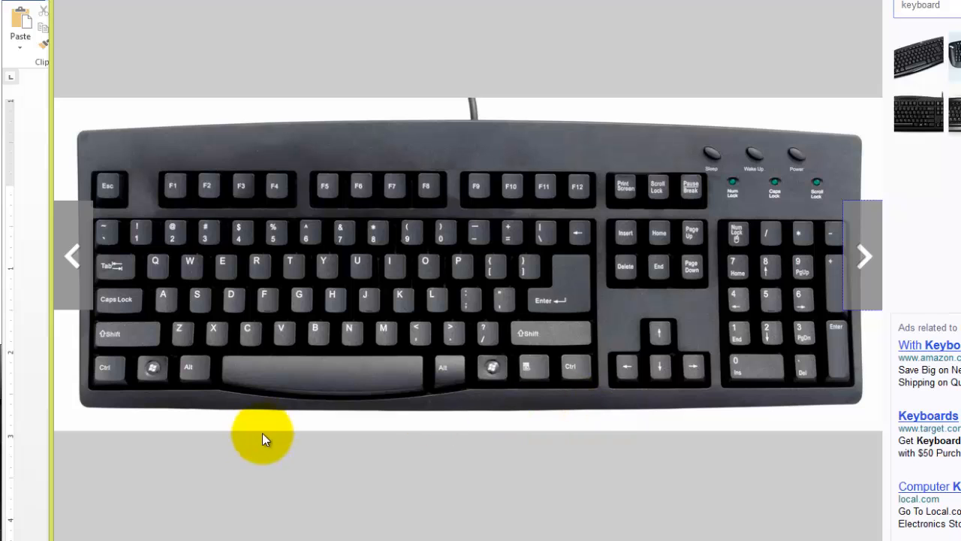
click(31, 400)
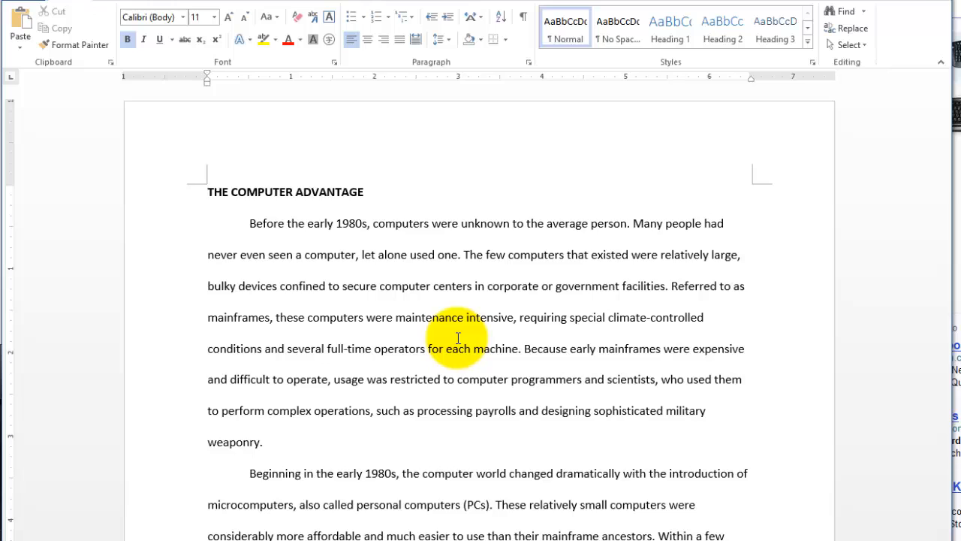
Jump to the start of page 2, return to the document's beginning, and advance one page at a time to page 3.
scroll(458, 338, down, 15)
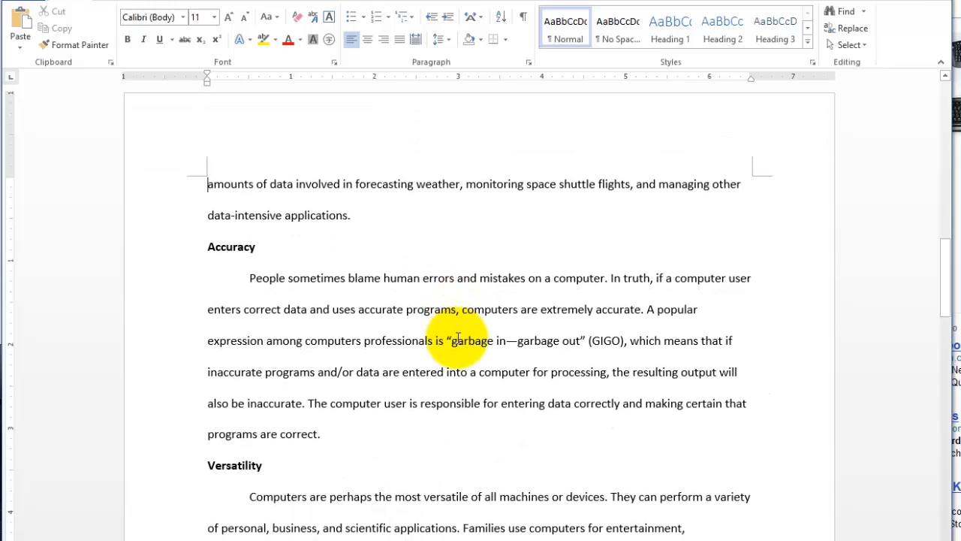
key(ctrl+Home)
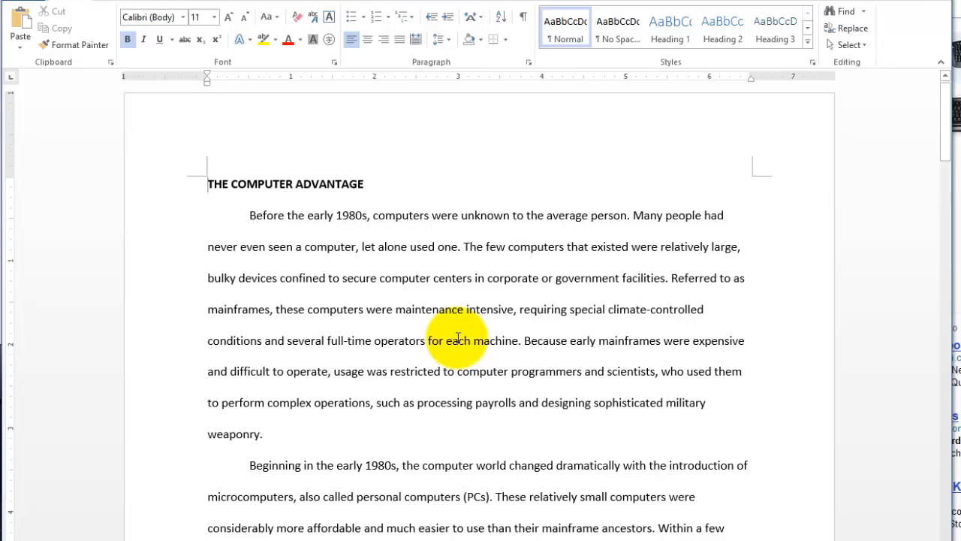
key(ctrl+Page_Down)
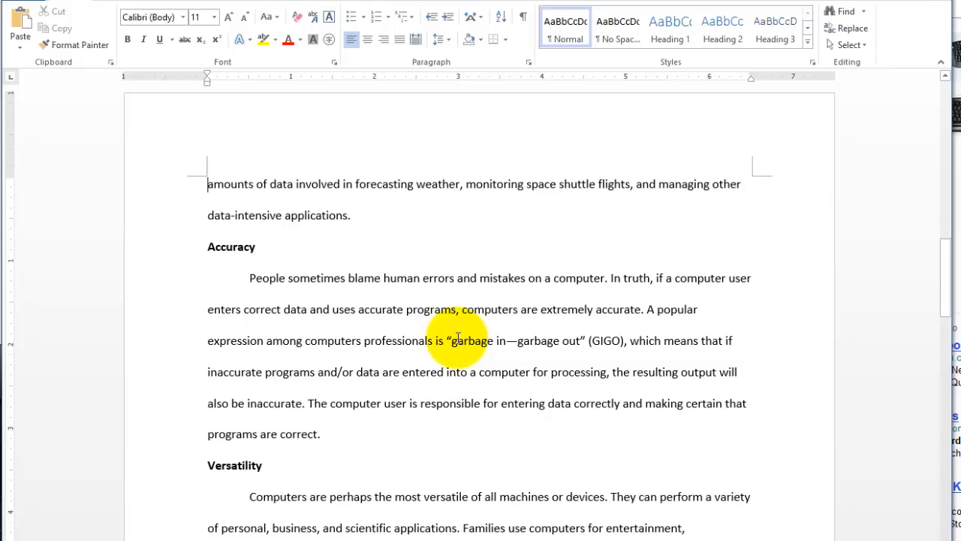
key(ctrl+Page_Down)
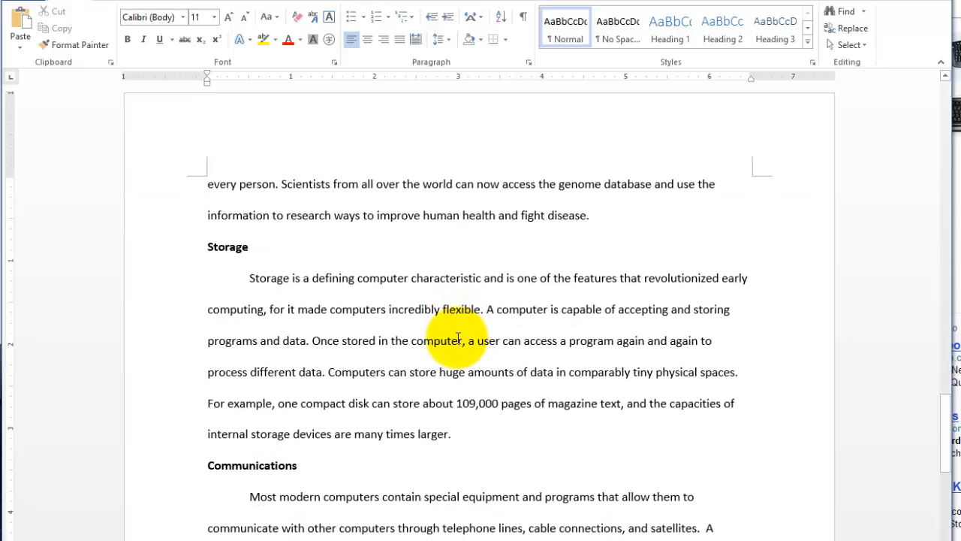